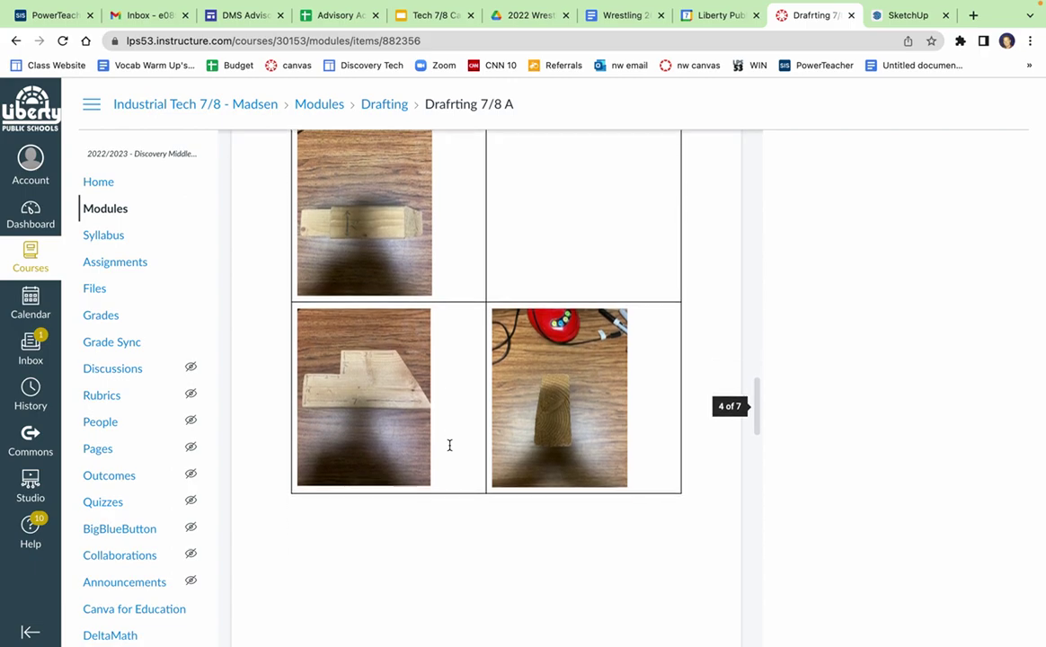
Look through the block photos in the drafting assignment and read Block 1's dimensions
{"action": "scroll", "coordinate": [450, 445], "scroll_direction": "down", "scroll_amount": 10}
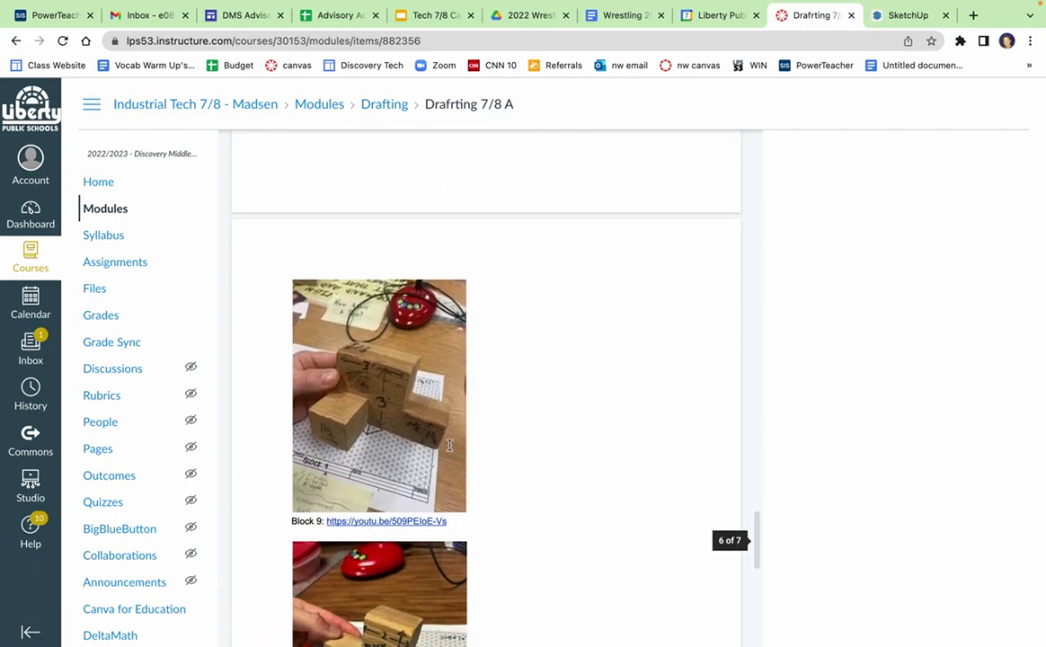
{"action": "scroll", "coordinate": [449, 445], "scroll_direction": "up", "scroll_amount": 10}
{"action": "scroll", "coordinate": [449, 445], "scroll_direction": "up", "scroll_amount": 20}
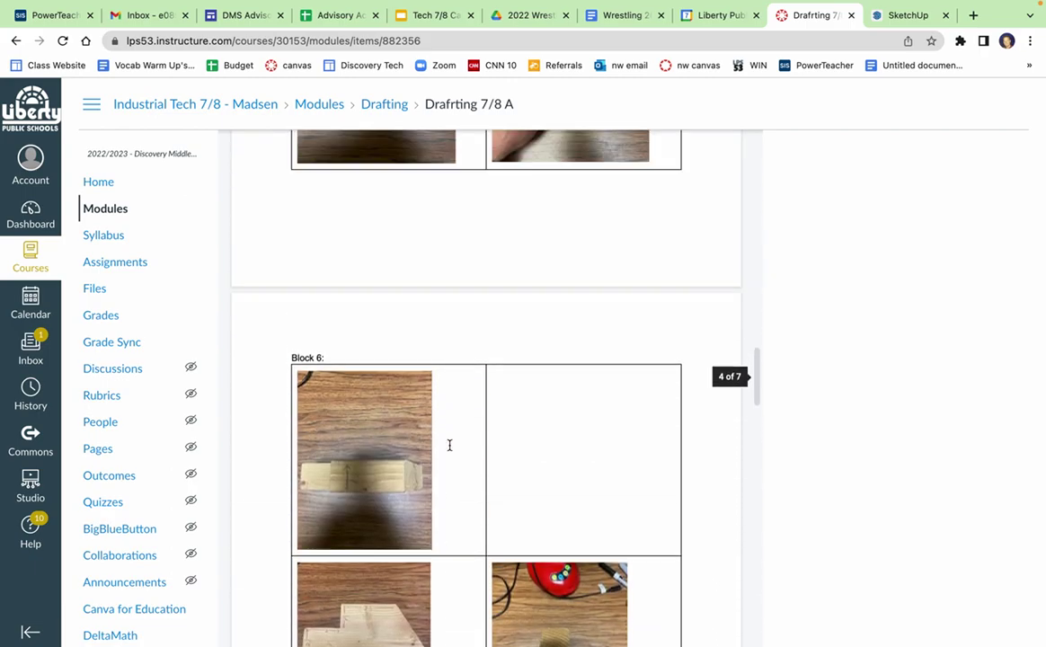
{"action": "scroll", "coordinate": [449, 445], "scroll_direction": "up", "scroll_amount": 2}
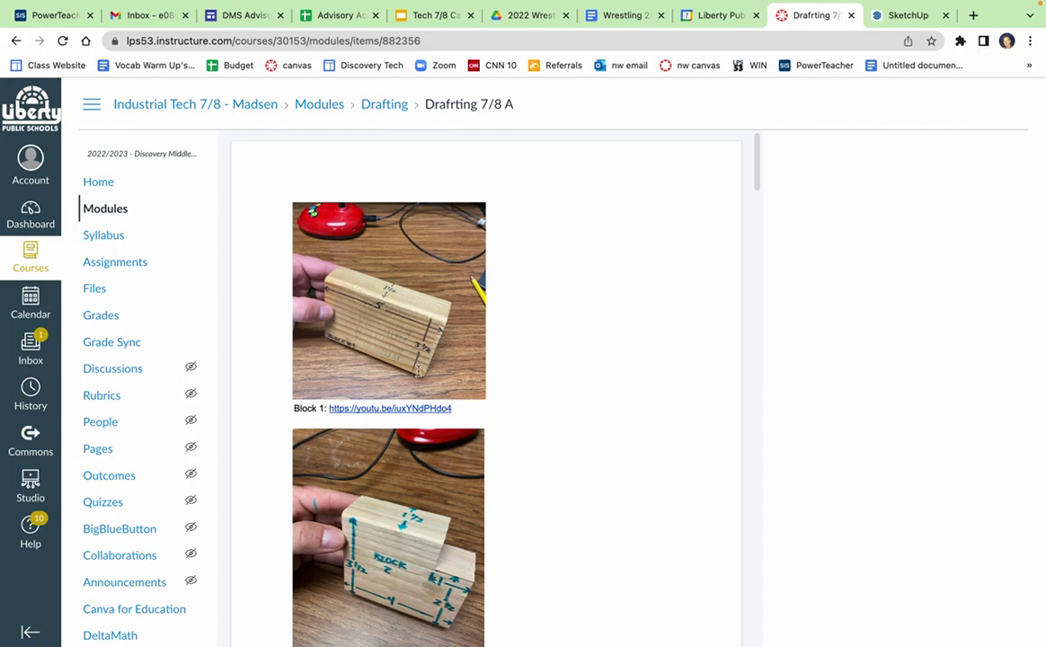
Switch to SketchUp and draw a closed vertical rectangle from the origin, 5" along the green axis and 3.5" high
{"action": "left_click", "coordinate": [906, 15]}
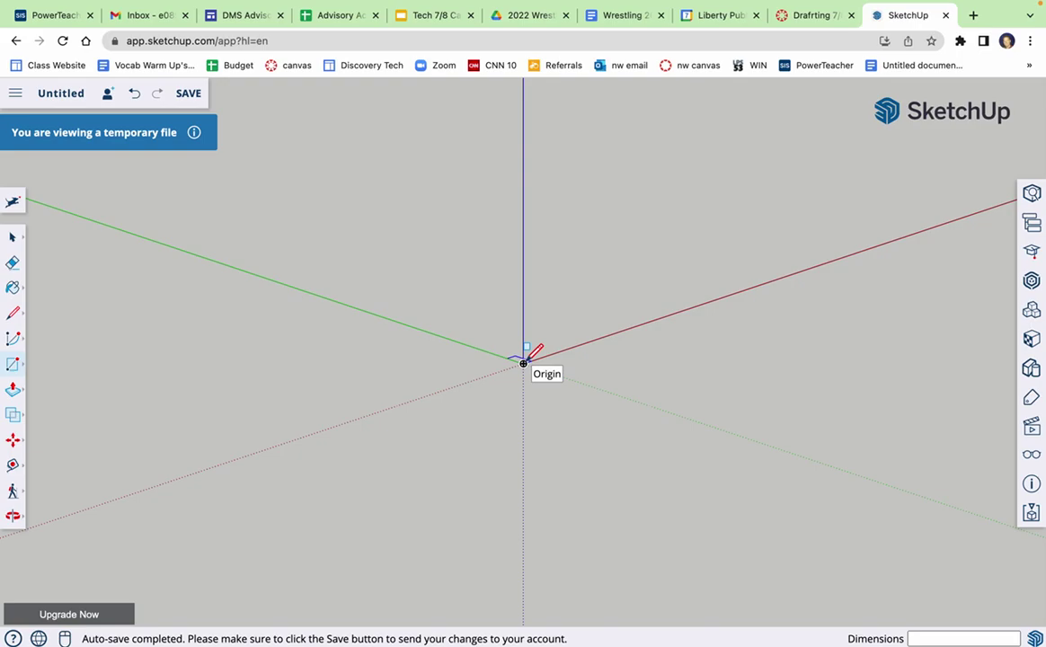
{"action": "left_click", "coordinate": [13, 313]}
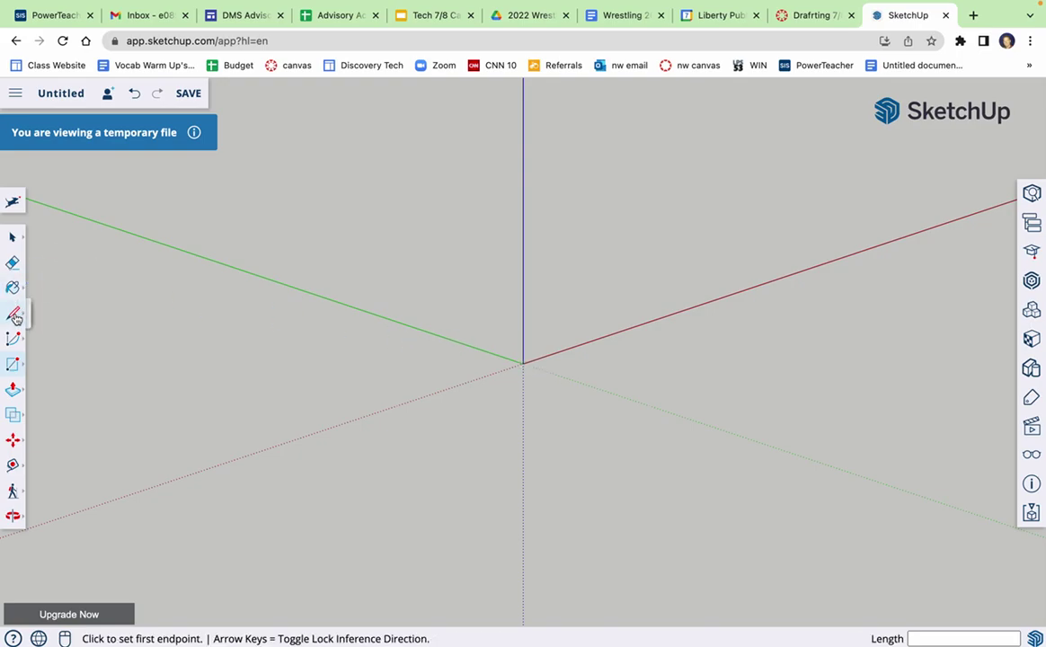
{"action": "left_click", "coordinate": [523, 363]}
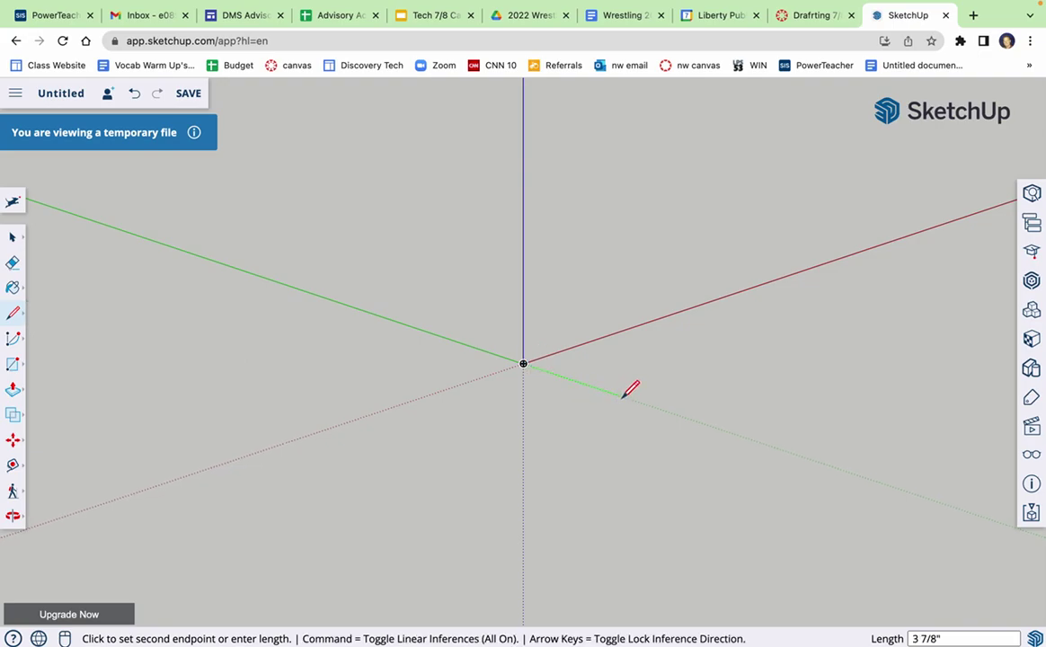
{"action": "type", "text": "5"}
{"action": "key", "text": "Return"}
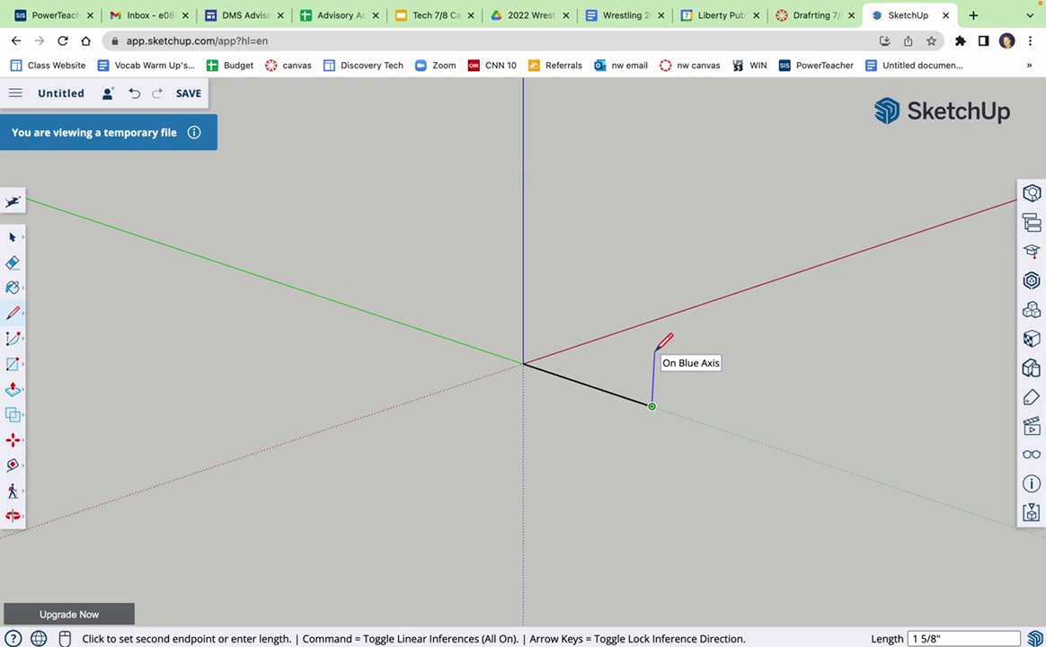
{"action": "type", "text": "3.5"}
{"action": "key", "text": "Return"}
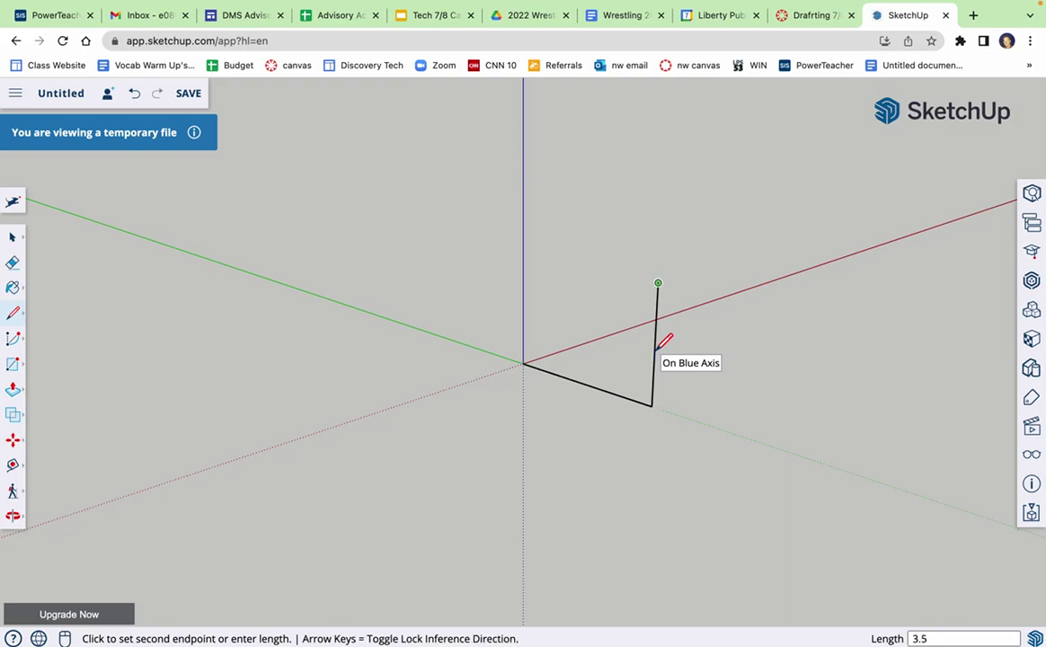
{"action": "key", "text": "Left"}
{"action": "left_click", "coordinate": [566, 256]}
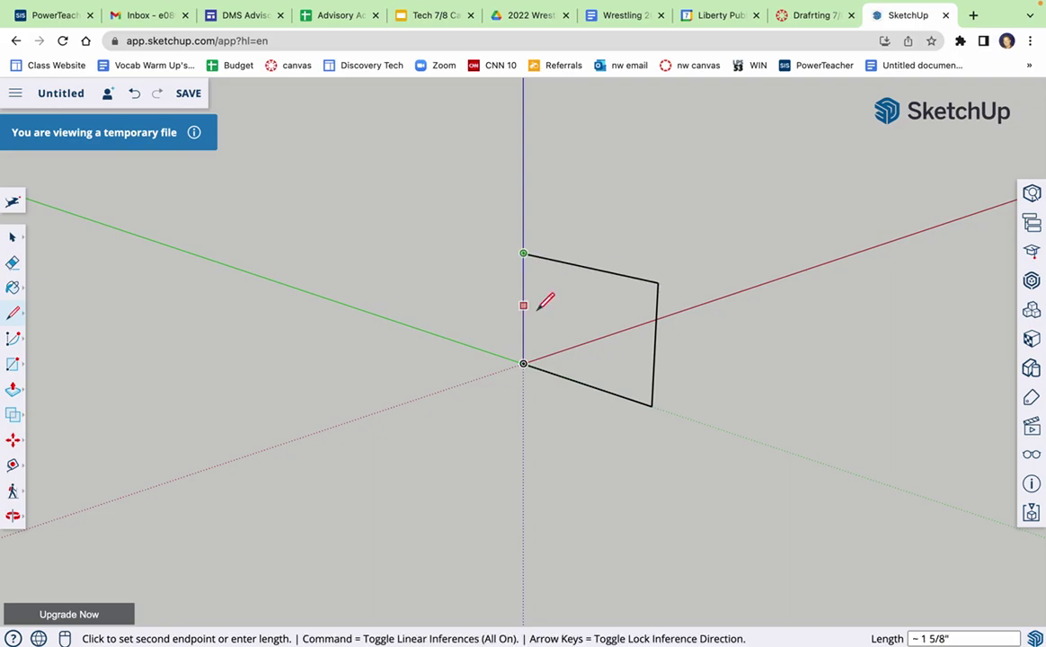
{"action": "left_click", "coordinate": [523, 363]}
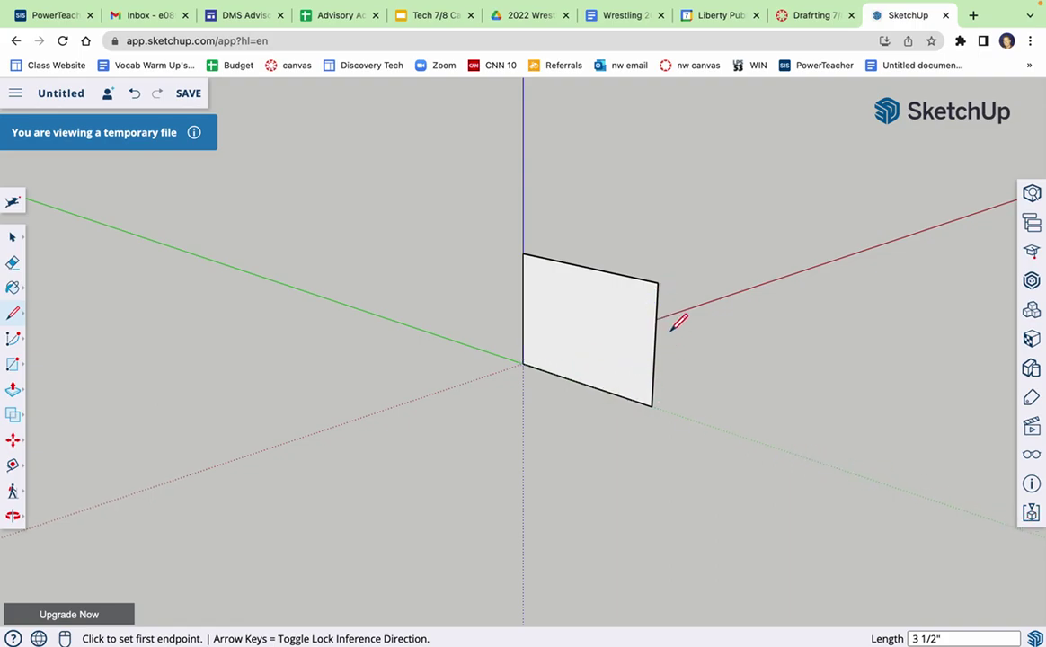
Push/Pull the rectangular face 1 1/2" to make the solid Block 1
{"action": "left_click", "coordinate": [13, 388]}
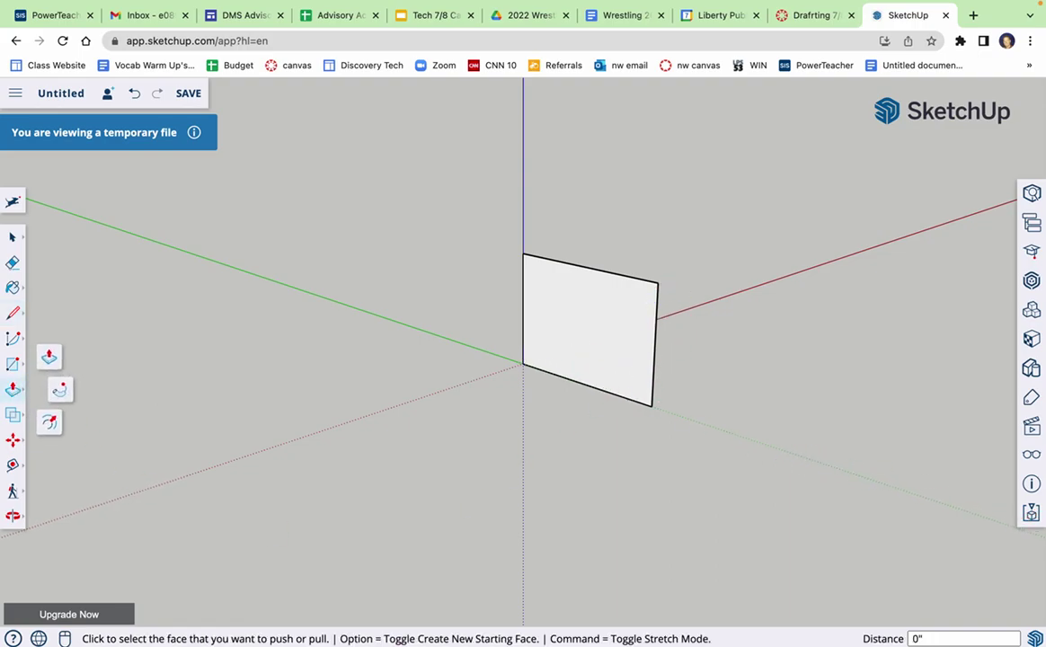
{"action": "left_click", "coordinate": [602, 359]}
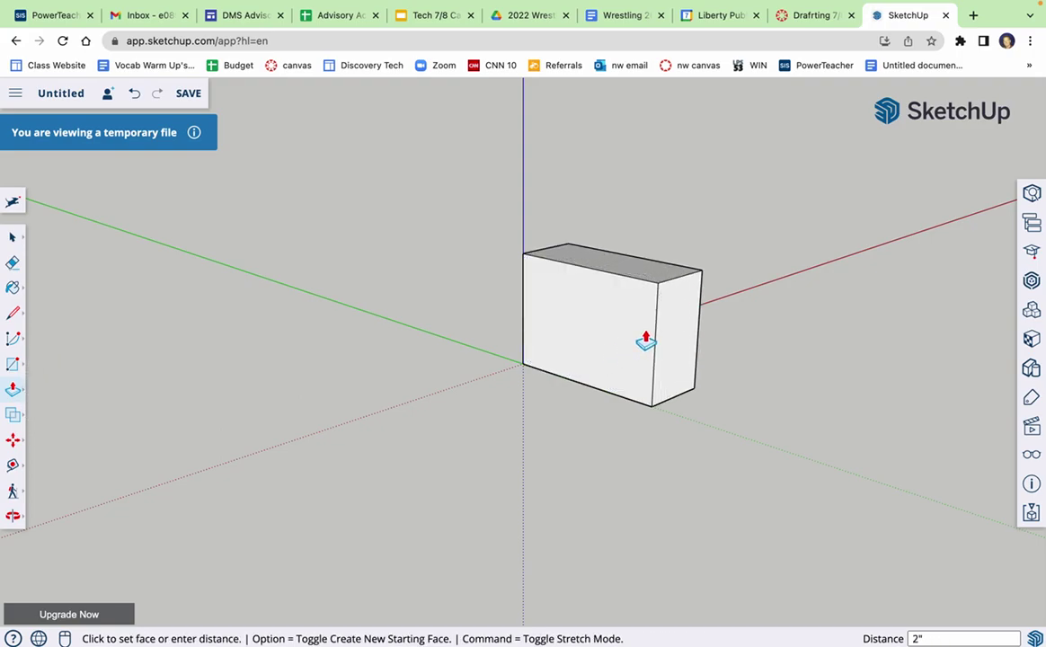
{"action": "type", "text": "1 1/2\""}
{"action": "key", "text": "Return"}
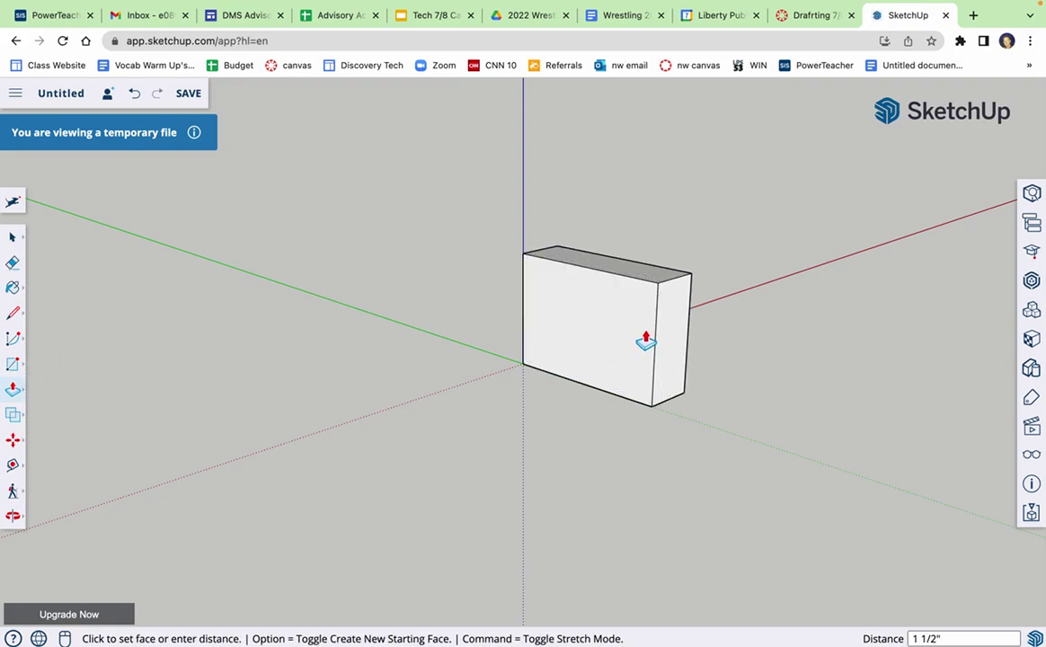
{"action": "left_click", "coordinate": [13, 464]}
{"action": "left_click_drag", "start_coordinate": [649, 415], "coordinate": [753, 436]}
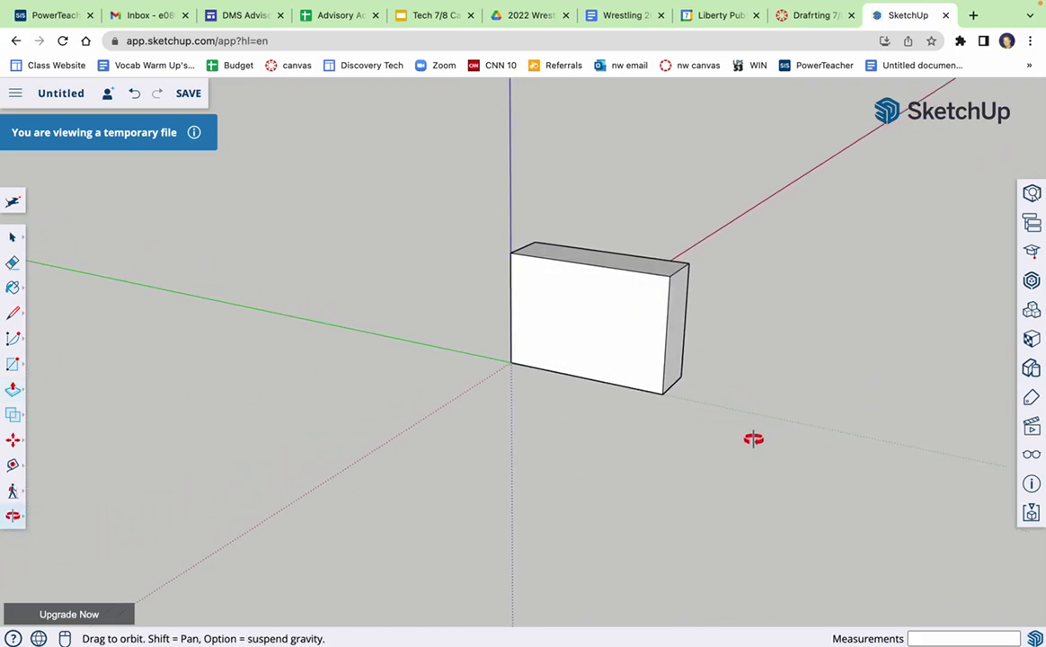
Check Block 2's photo in the Canvas assignment, and in SketchUp draw a spacer line along the green axis from Block 1's near lower corner
{"action": "left_click", "coordinate": [816, 16]}
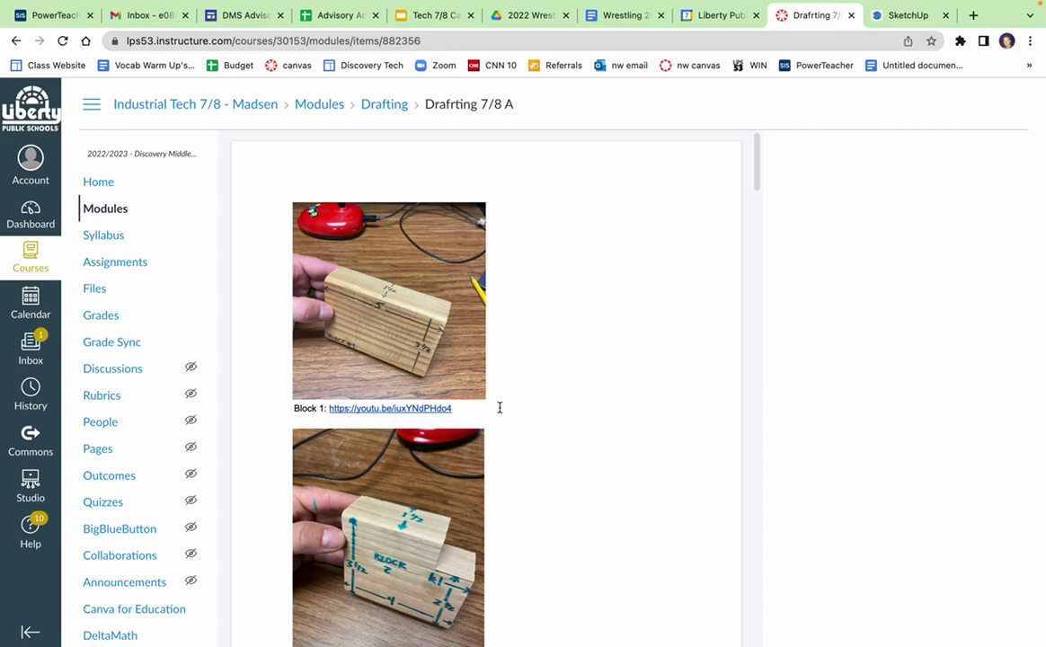
{"action": "scroll", "coordinate": [565, 402], "scroll_direction": "down", "scroll_amount": 1}
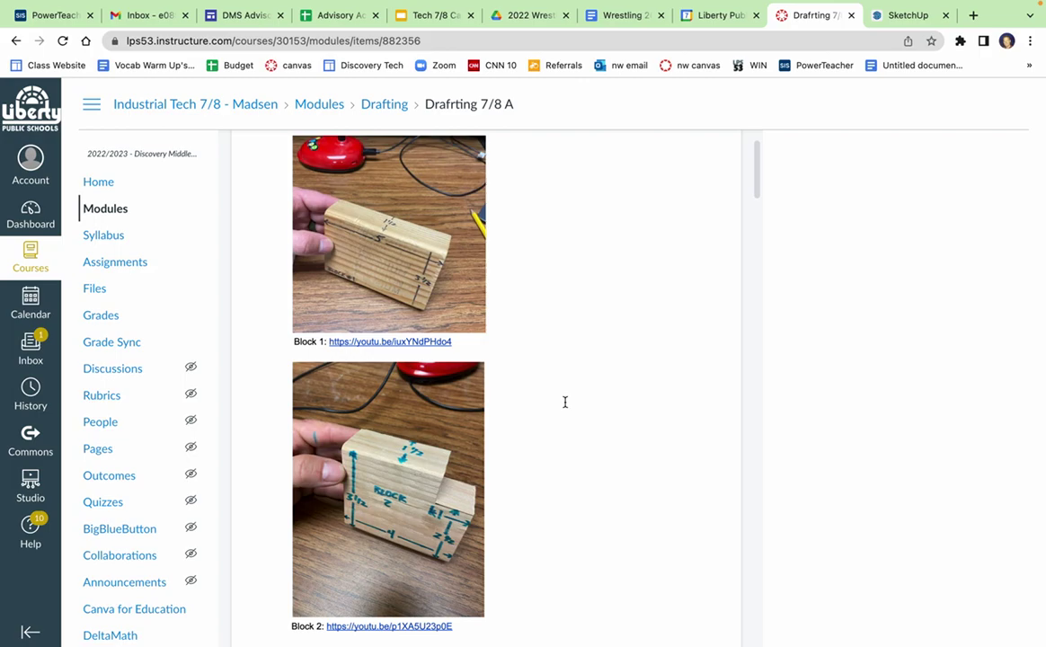
{"action": "scroll", "coordinate": [553, 467], "scroll_direction": "down", "scroll_amount": 2}
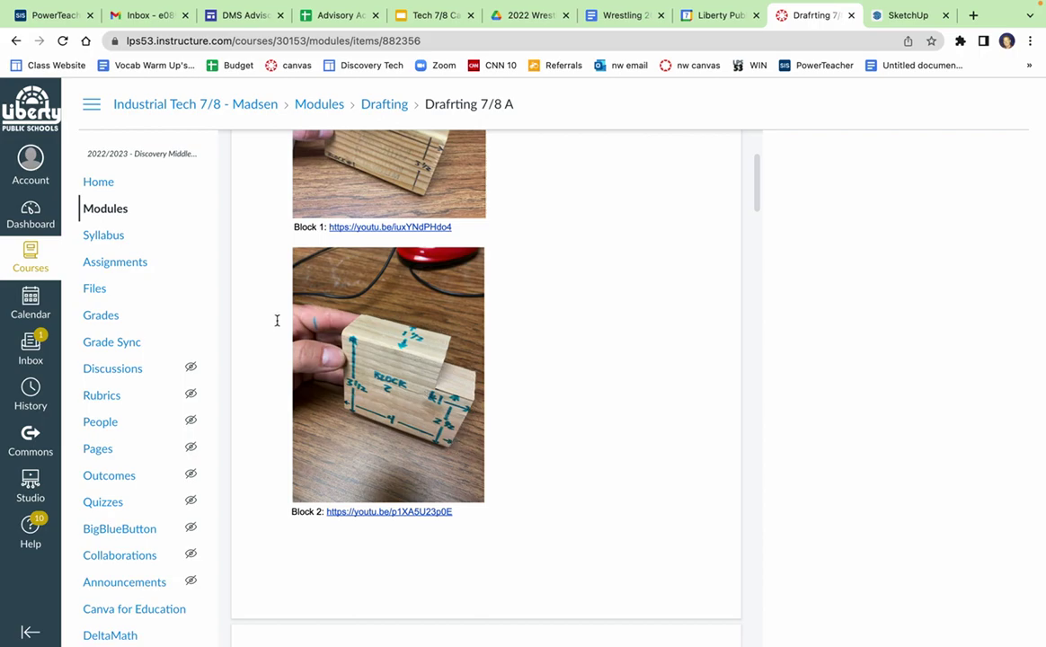
{"action": "left_click", "coordinate": [899, 18]}
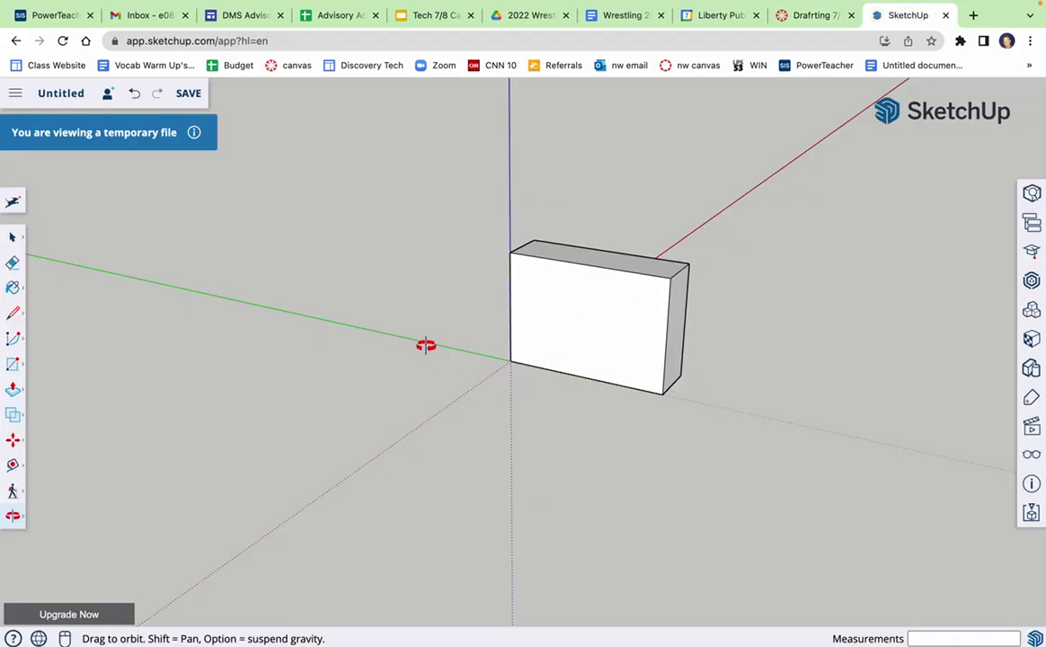
{"action": "left_click", "coordinate": [12, 313]}
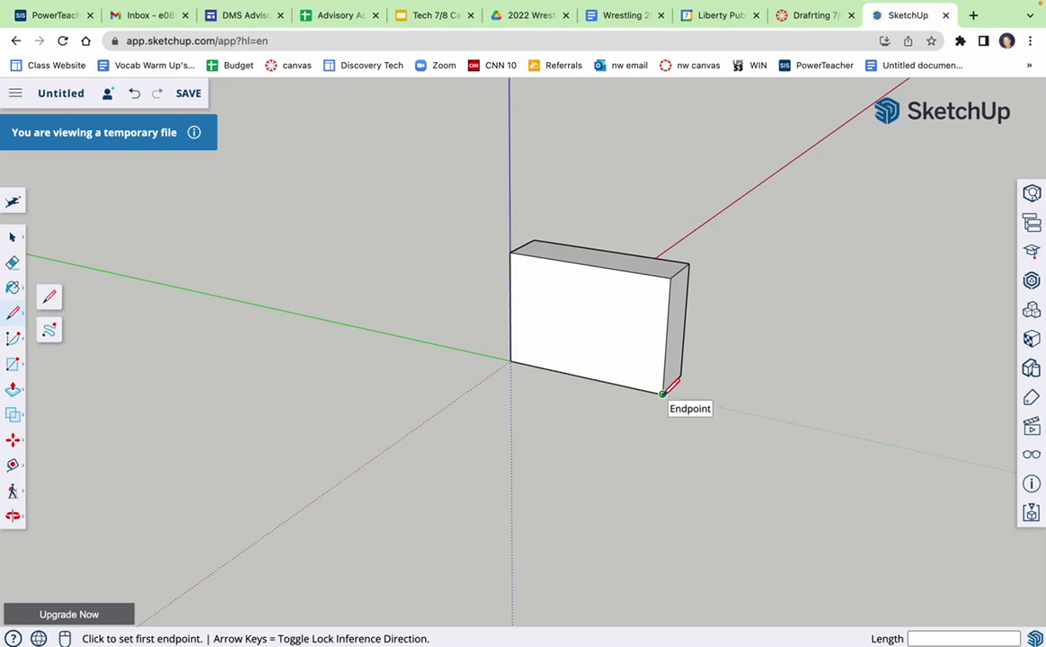
{"action": "scroll", "coordinate": [91, 343], "scroll_direction": "down", "scroll_amount": 3}
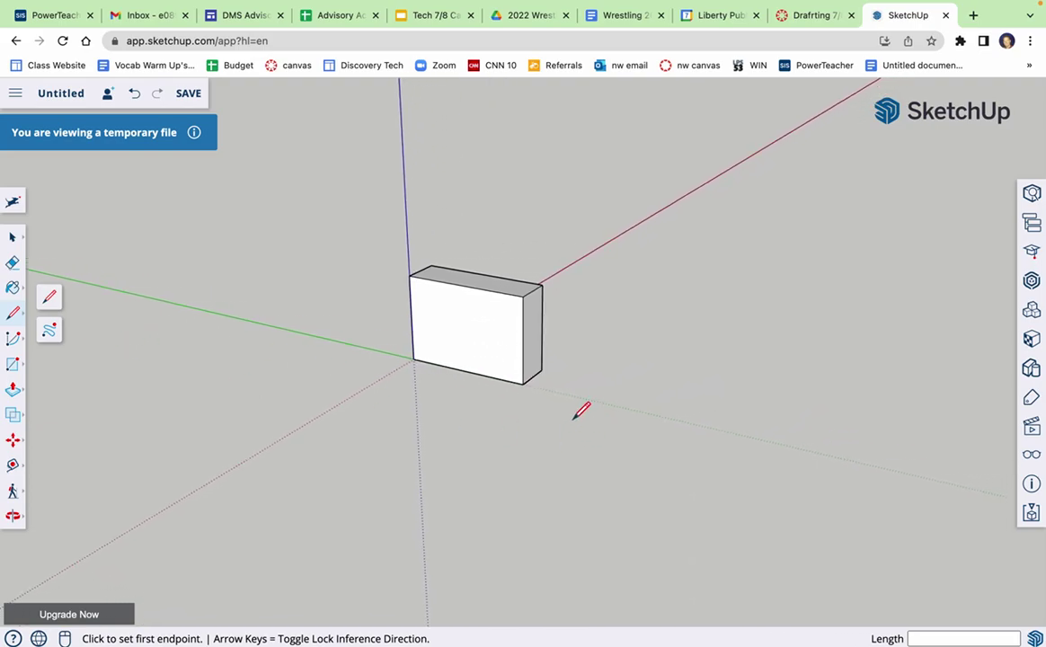
{"action": "left_click", "coordinate": [523, 384]}
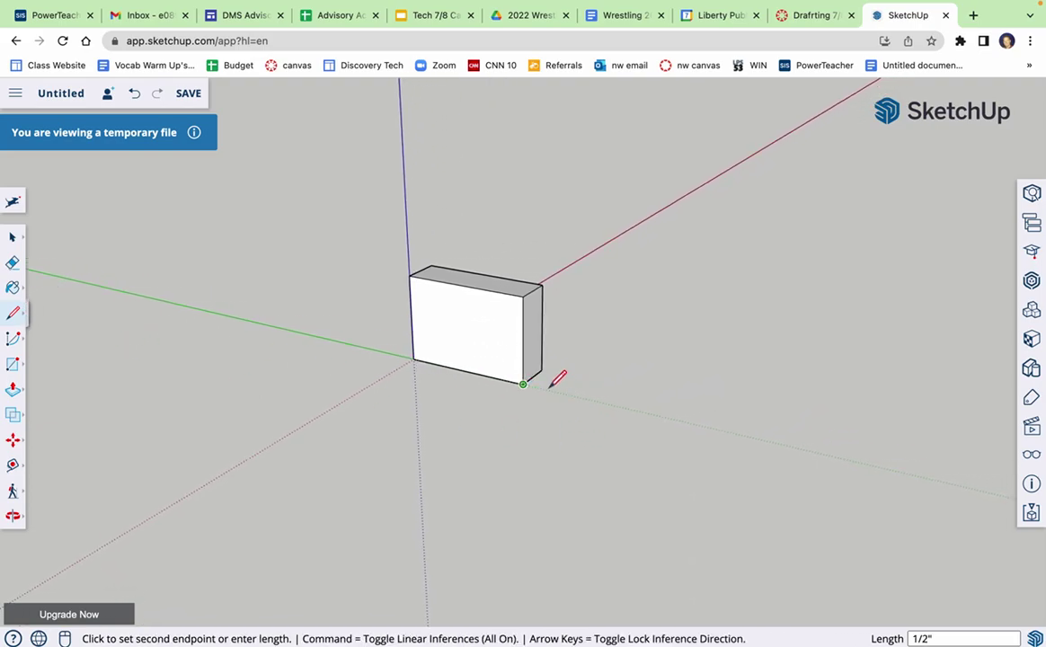
{"action": "left_click", "coordinate": [595, 401]}
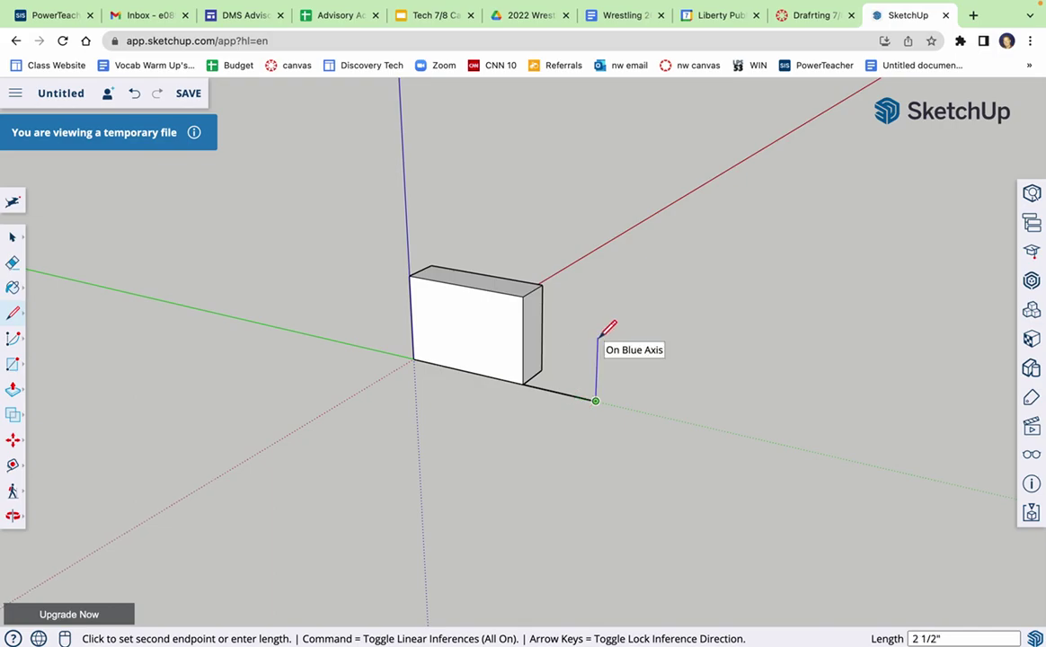
Draw Block 2's closed stepped outline from the spacer's end: 3.5" up, 3" across, 1" down, 1" across, 2.5" down and 4" back
{"action": "type", "text": "3.5"}
{"action": "key", "text": "Return"}
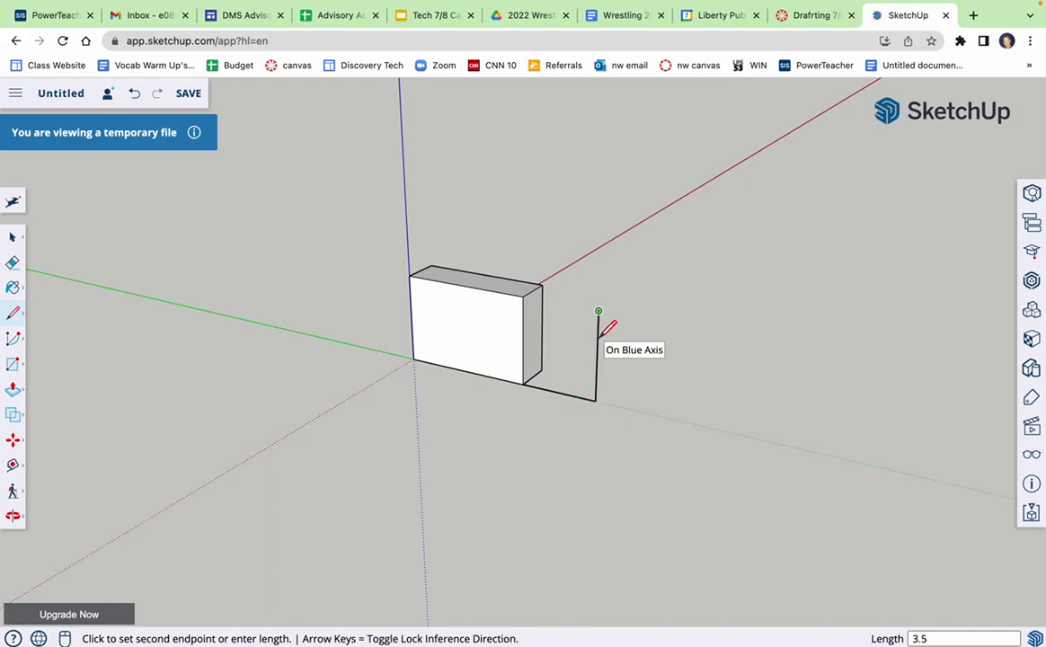
{"action": "left_click", "coordinate": [811, 16]}
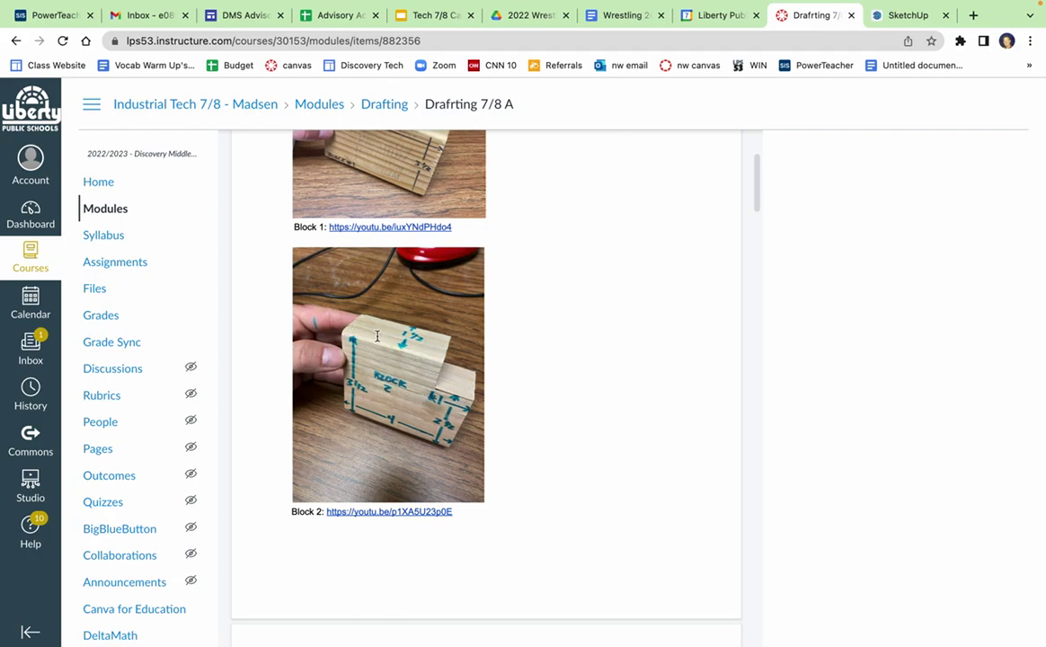
{"action": "left_click", "coordinate": [899, 12]}
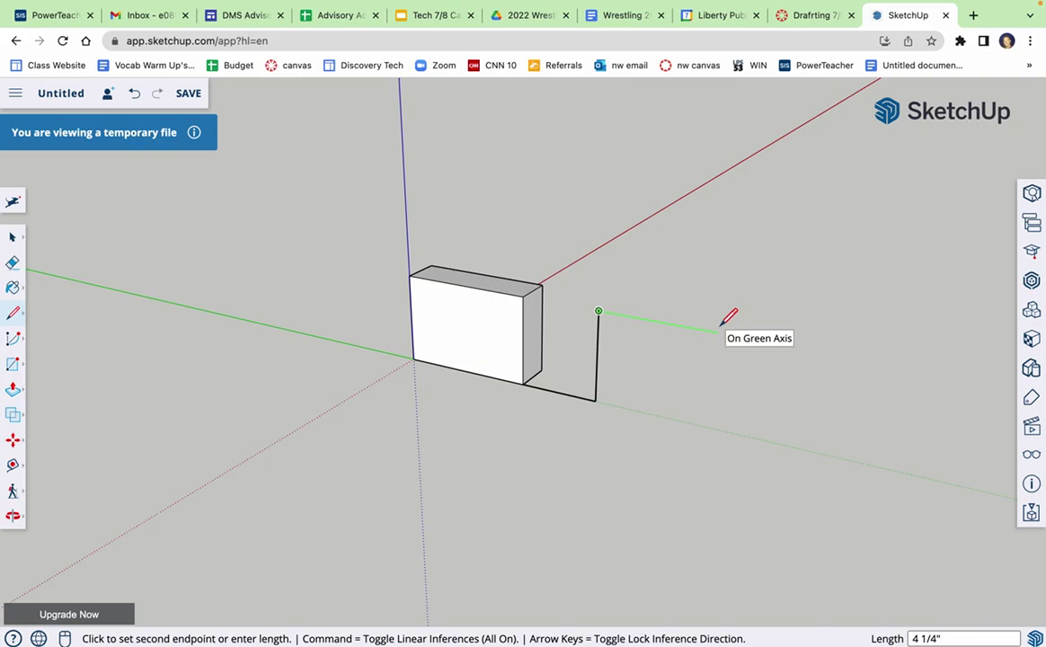
{"action": "type", "text": "3"}
{"action": "key", "text": "Return"}
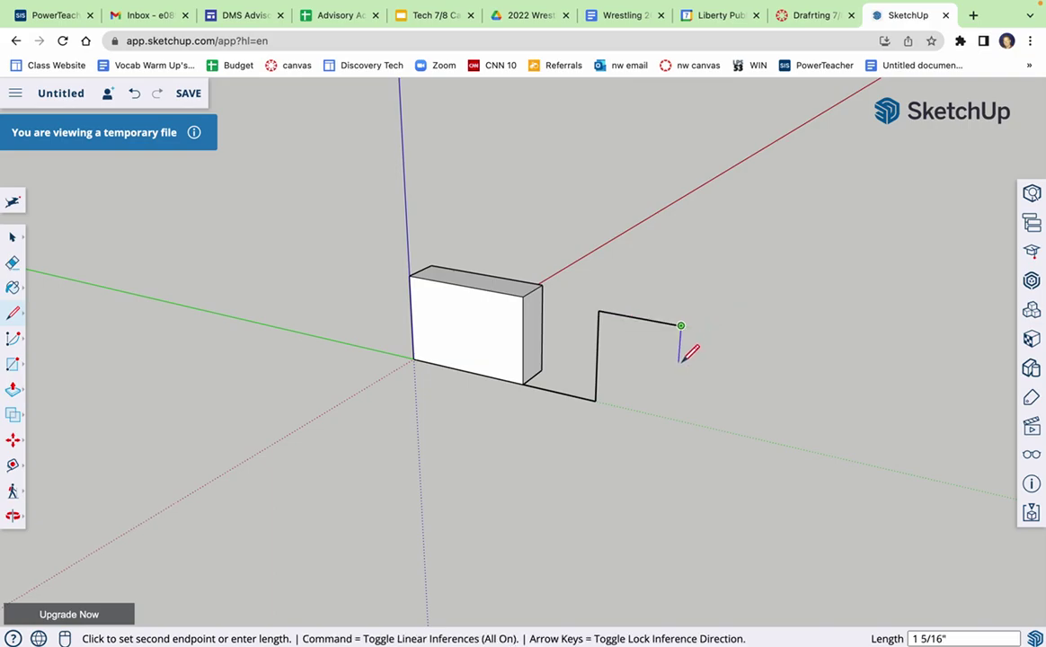
{"action": "type", "text": "1"}
{"action": "key", "text": "Return"}
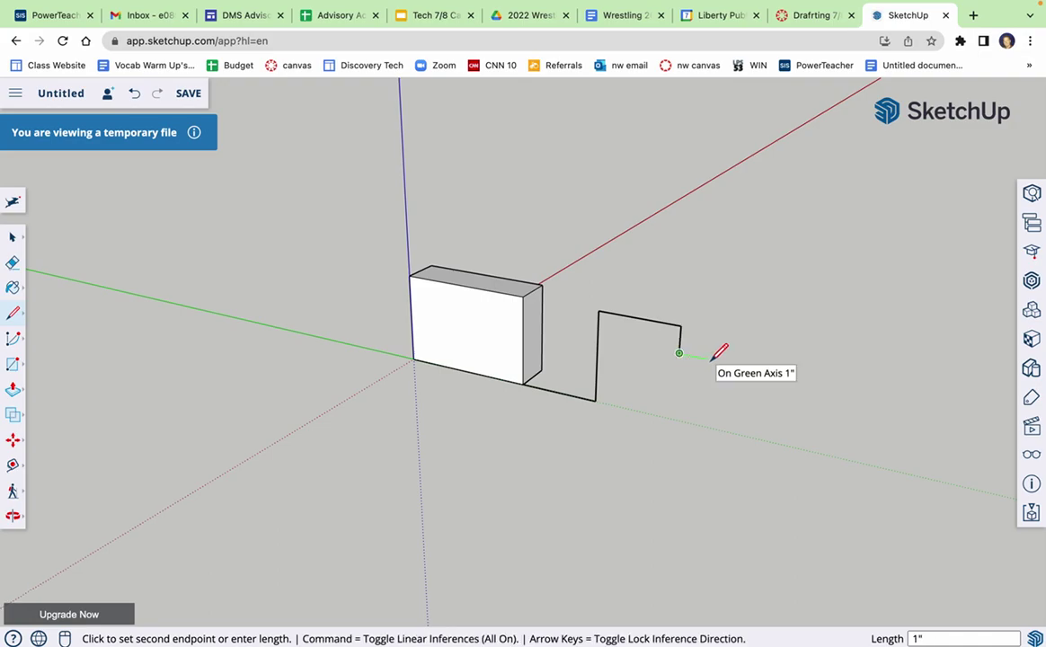
{"action": "left_click", "coordinate": [707, 359]}
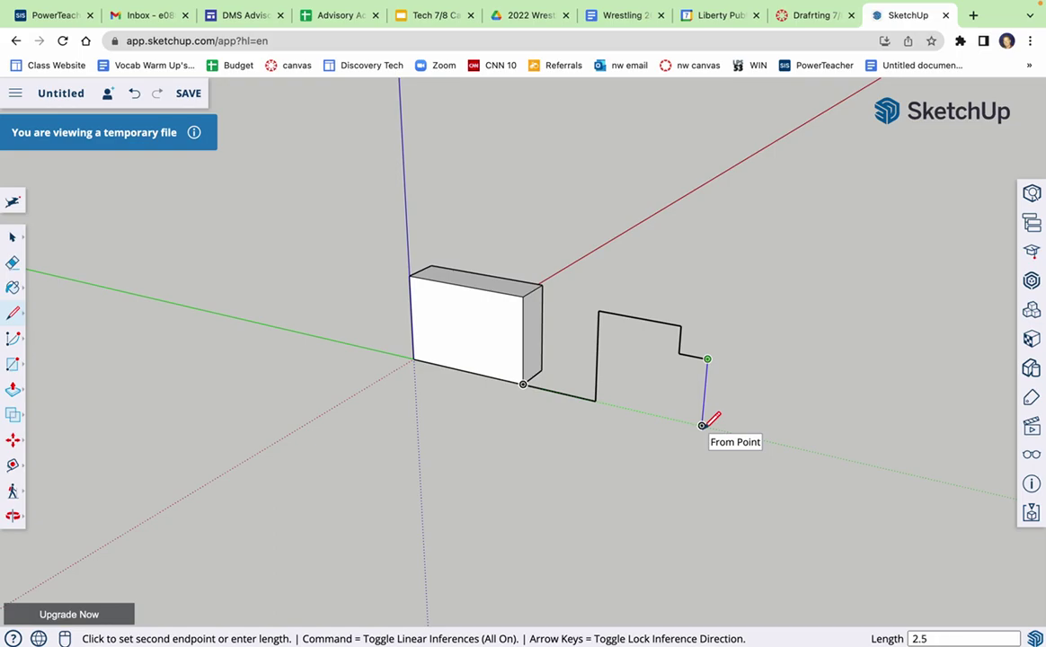
{"action": "left_click", "coordinate": [701, 425]}
{"action": "left_click", "coordinate": [594, 399]}
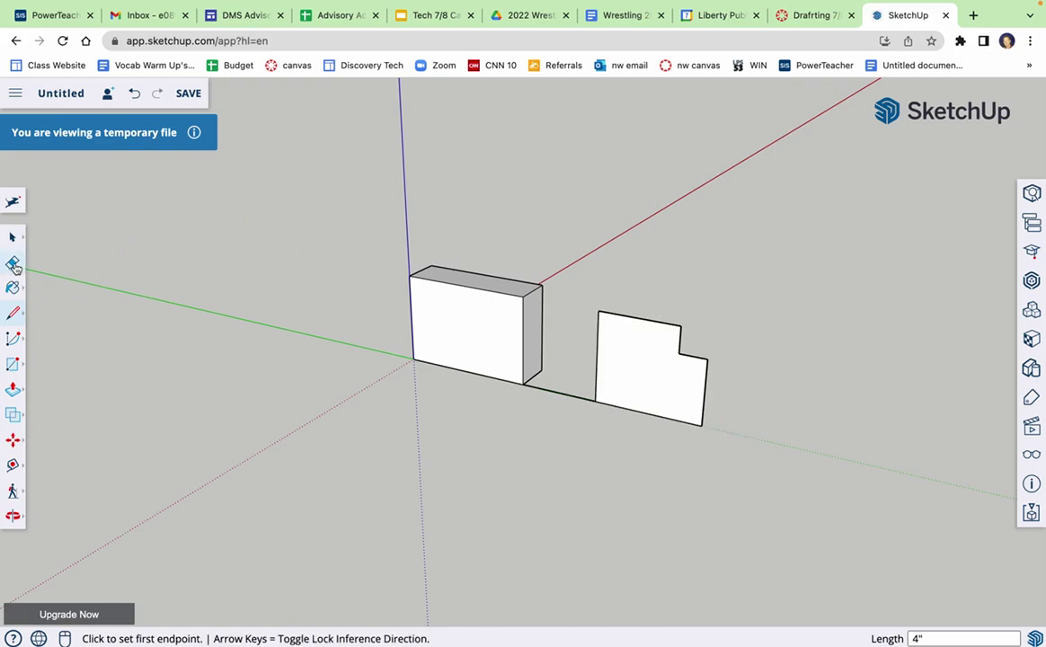
Erase the spacer line between the two blocks and Push/Pull the stepped face 1.5"
{"action": "left_click", "coordinate": [13, 262]}
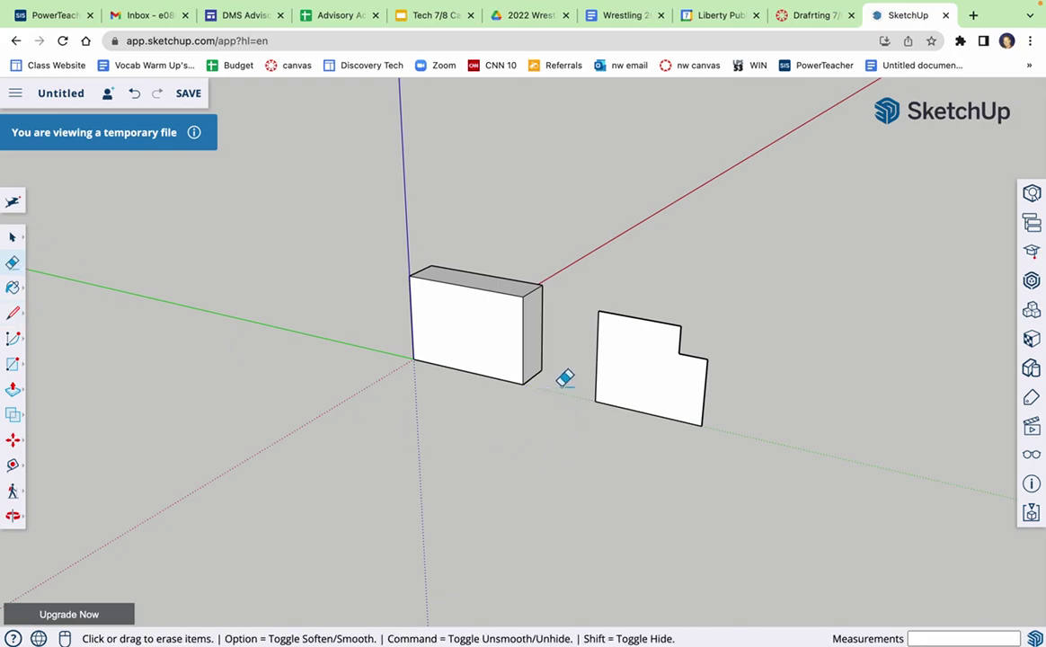
{"action": "left_click", "coordinate": [13, 392]}
{"action": "left_click", "coordinate": [652, 404]}
{"action": "type", "text": "1.5"}
{"action": "key", "text": "Return"}
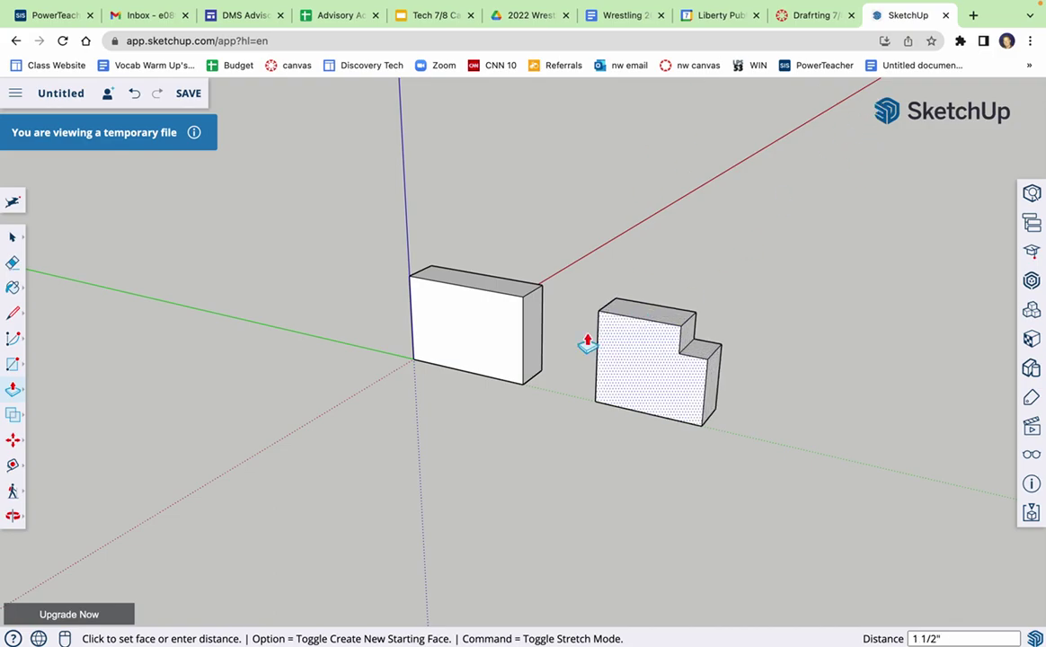
Check Block 3's photo in the Canvas assignment, and in SketchUp draw a 3" spacer line along the green axis from Block 2's near lower corner
{"action": "left_click", "coordinate": [13, 515]}
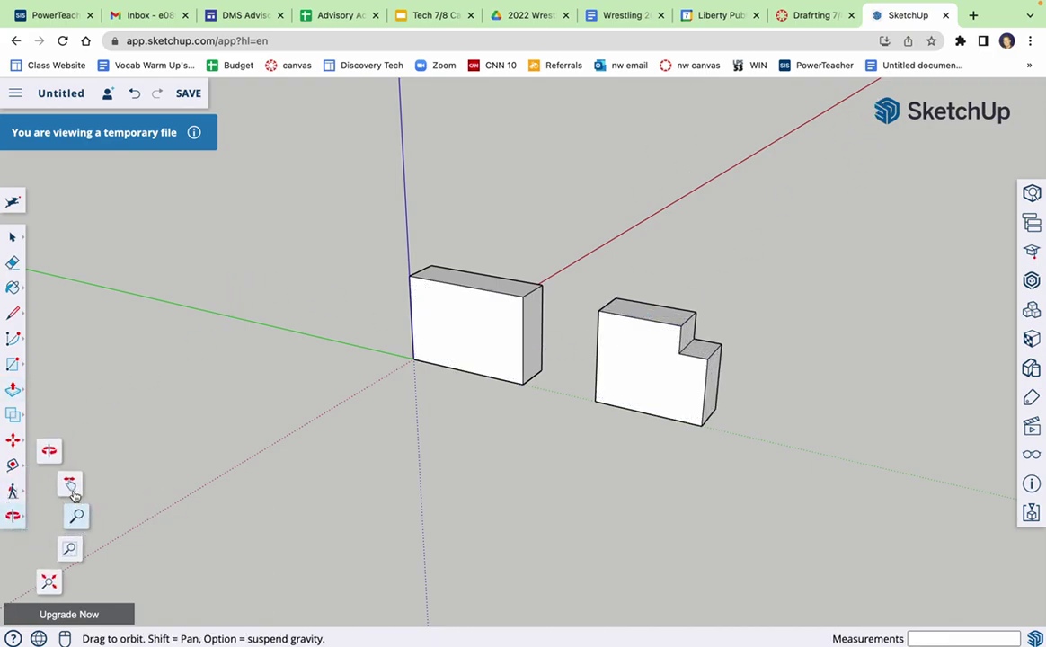
{"action": "left_click", "coordinate": [70, 487]}
{"action": "left_click_drag", "start_coordinate": [403, 415], "coordinate": [158, 346]}
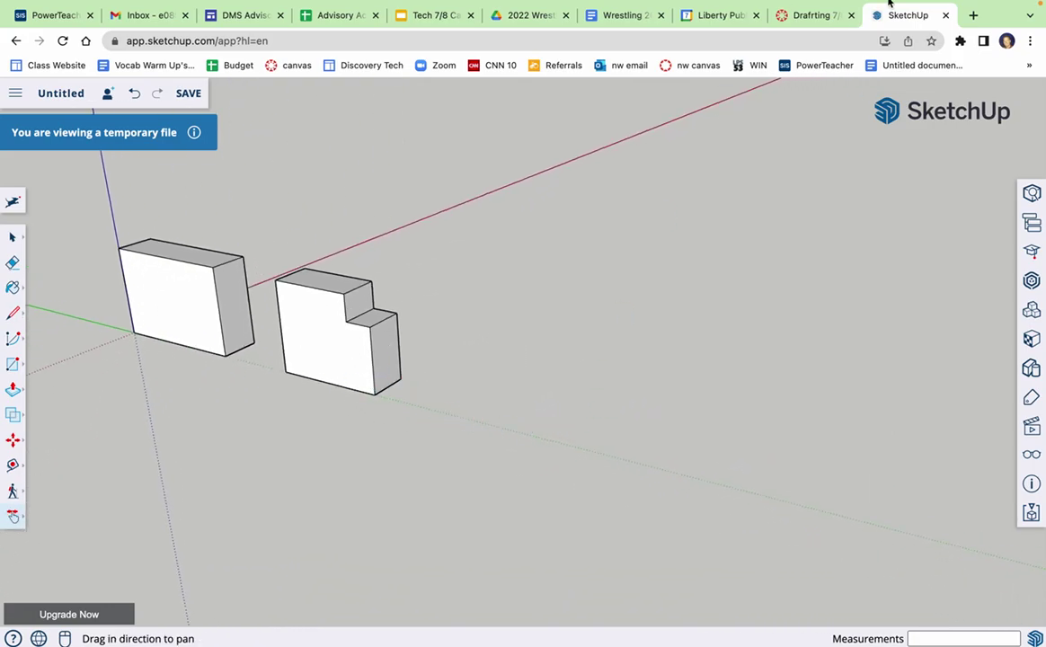
{"action": "left_click", "coordinate": [813, 15]}
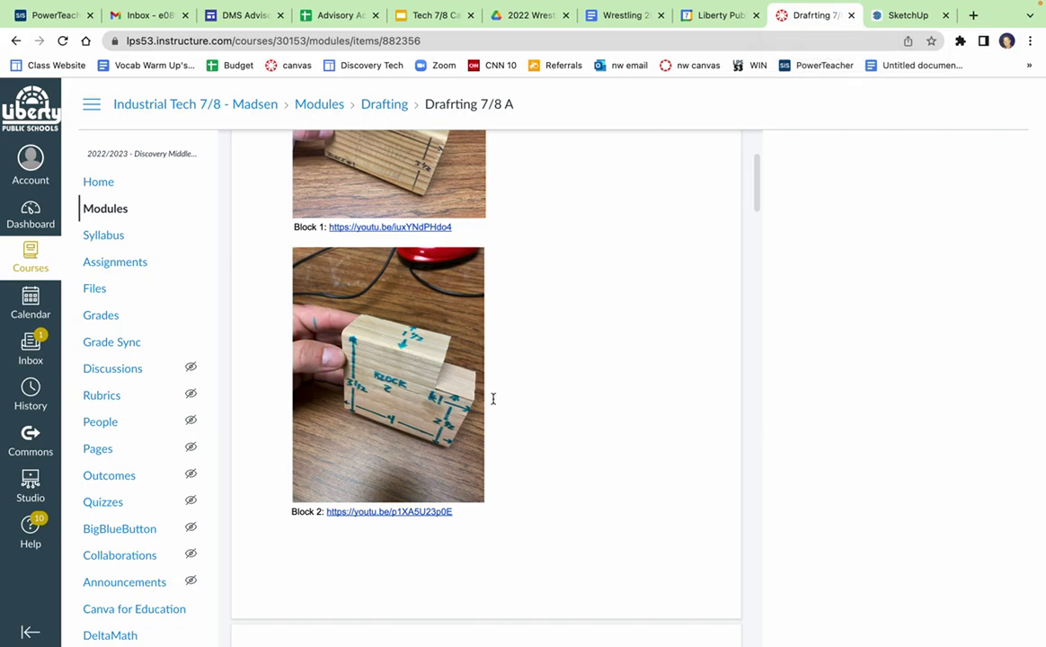
{"action": "scroll", "coordinate": [492, 399], "scroll_direction": "down", "scroll_amount": 5}
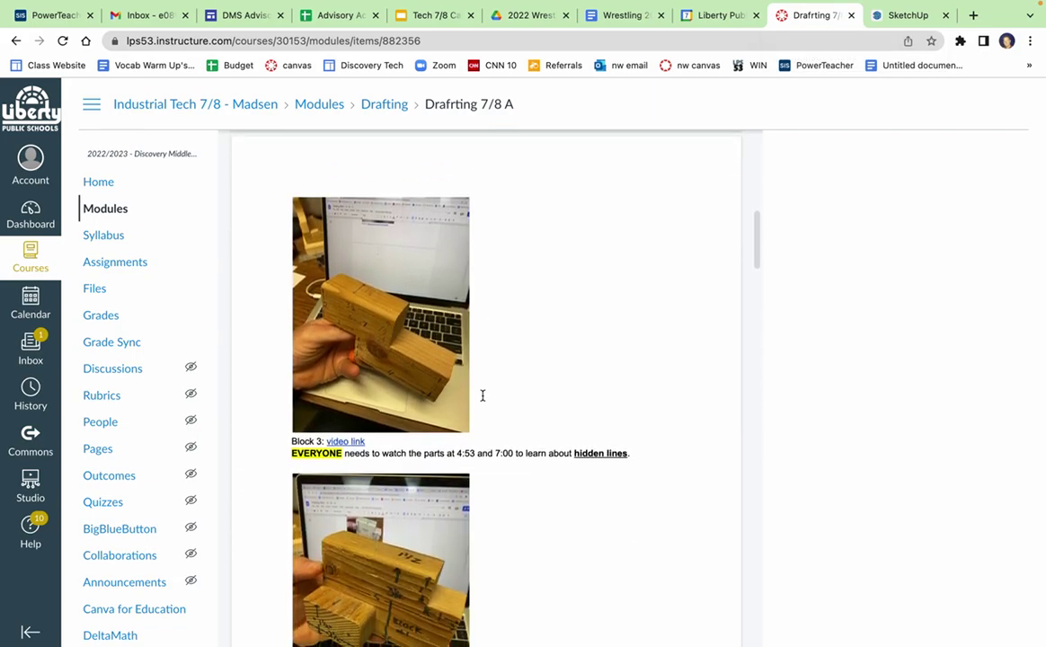
{"action": "scroll", "coordinate": [369, 368], "scroll_direction": "up", "scroll_amount": 5, "text": "ctrl"}
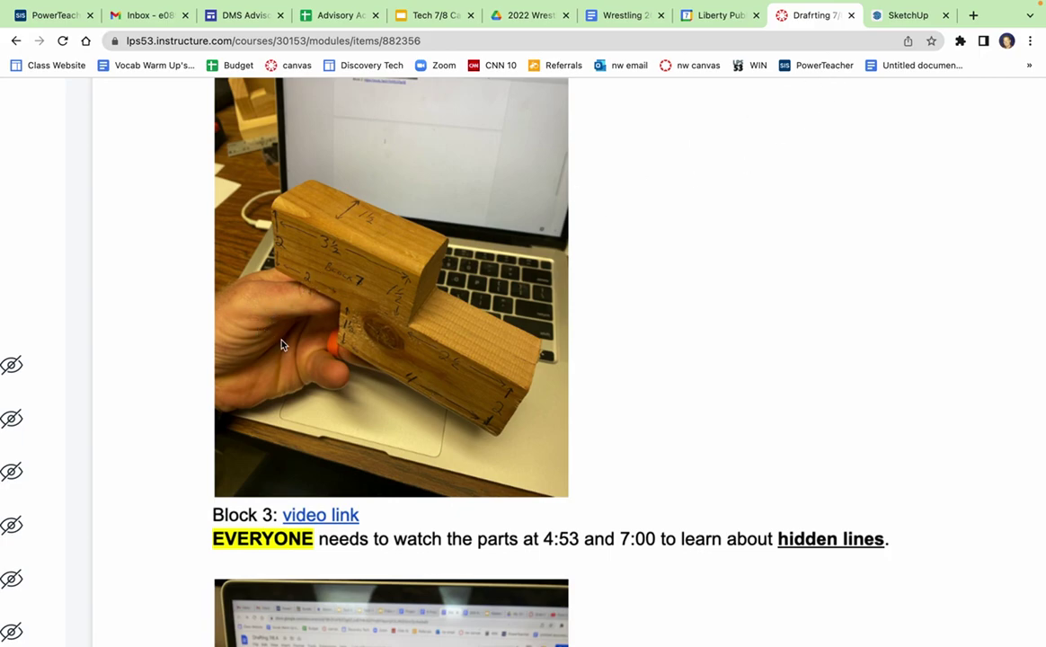
{"action": "left_click", "coordinate": [902, 16]}
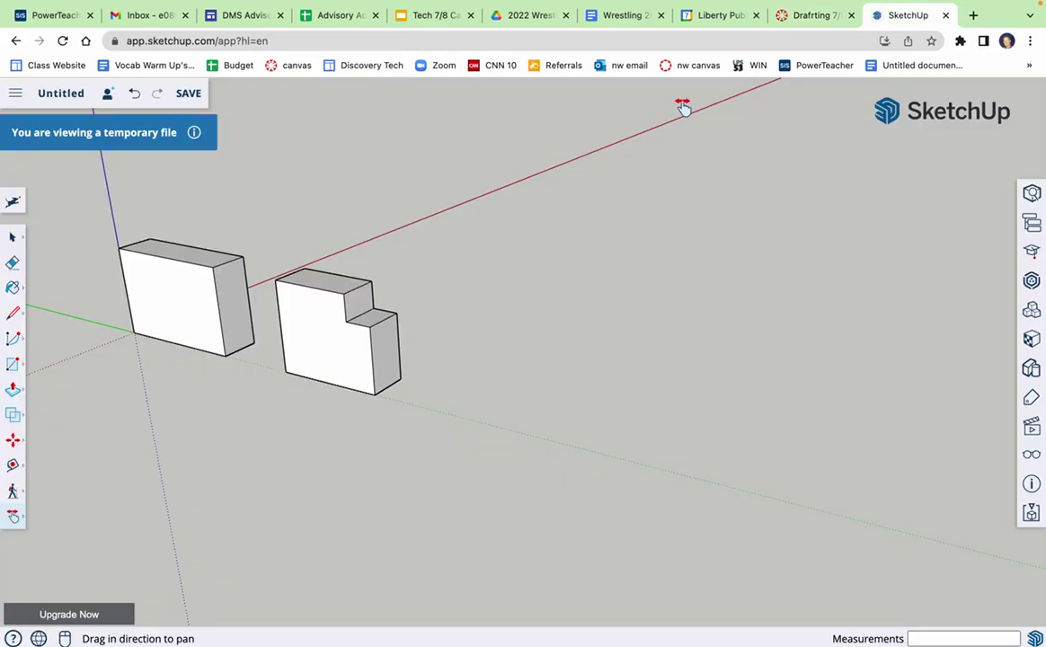
{"action": "left_click", "coordinate": [12, 309]}
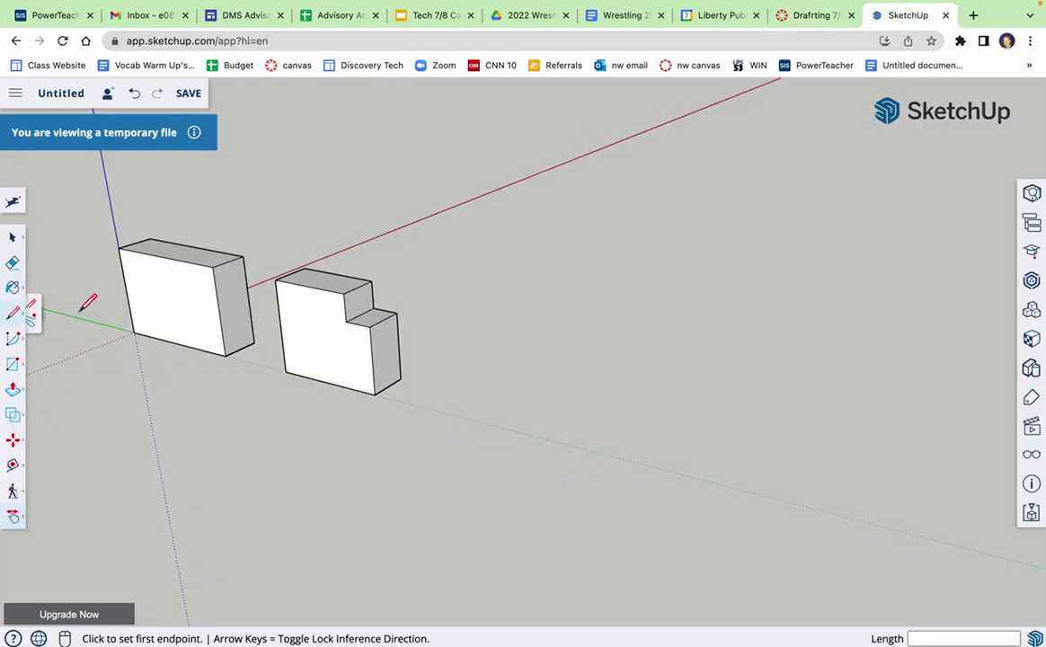
{"action": "left_click", "coordinate": [375, 394]}
{"action": "left_click", "coordinate": [450, 412]}
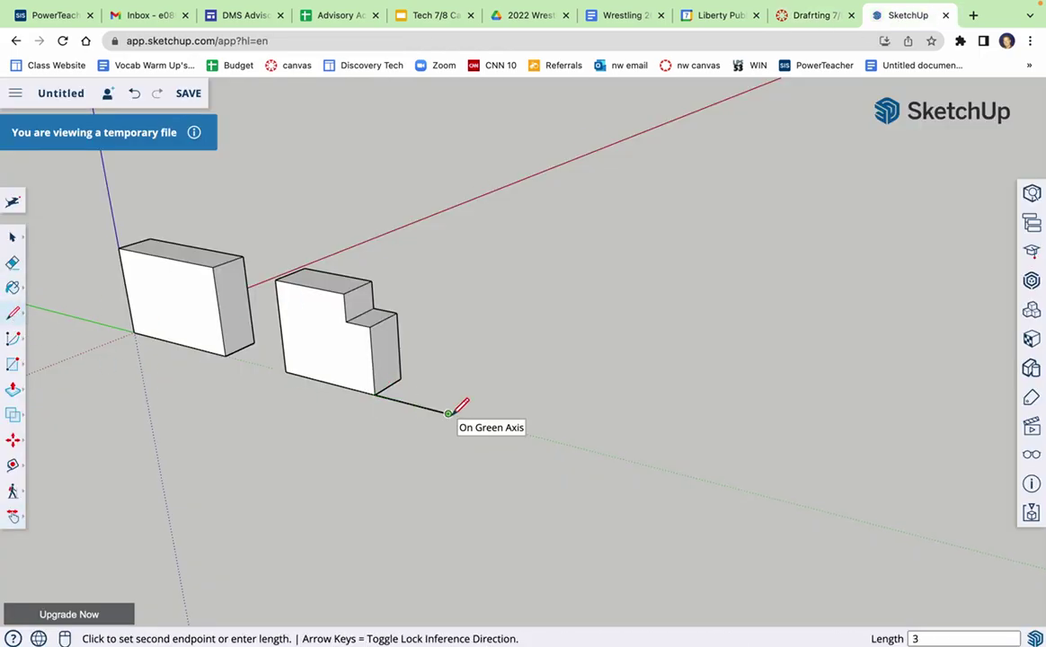
Following Block 3's photo in Canvas, draw lines from the spacer's end 1.5" up, 2" along the green axis and 1.5" down
{"action": "left_click", "coordinate": [809, 16]}
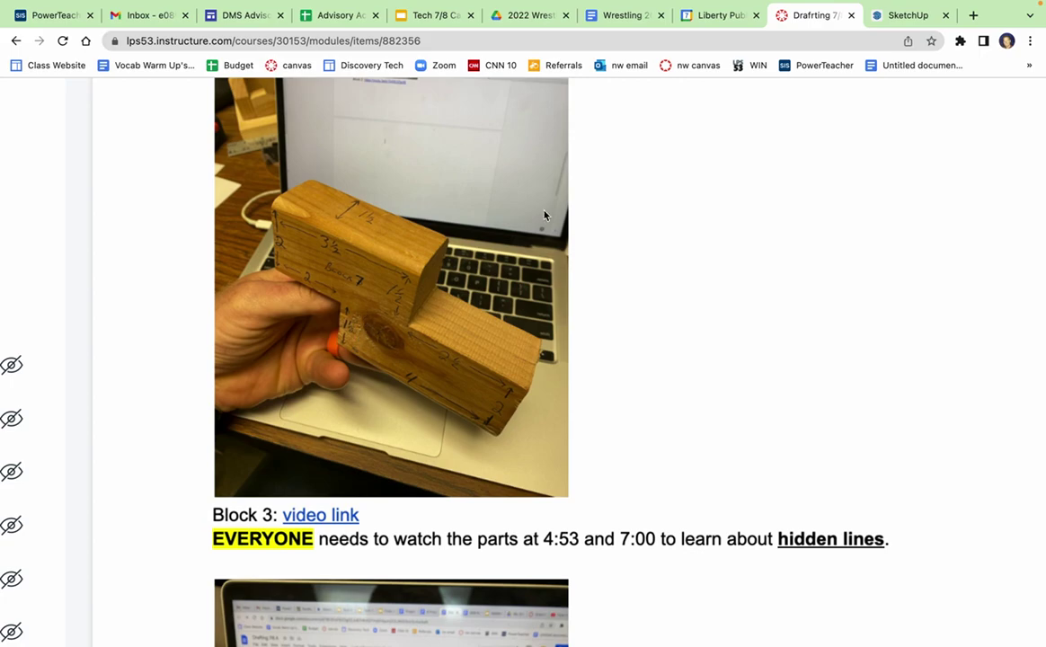
{"action": "left_click", "coordinate": [902, 17]}
{"action": "type", "text": "11 5/16\""}
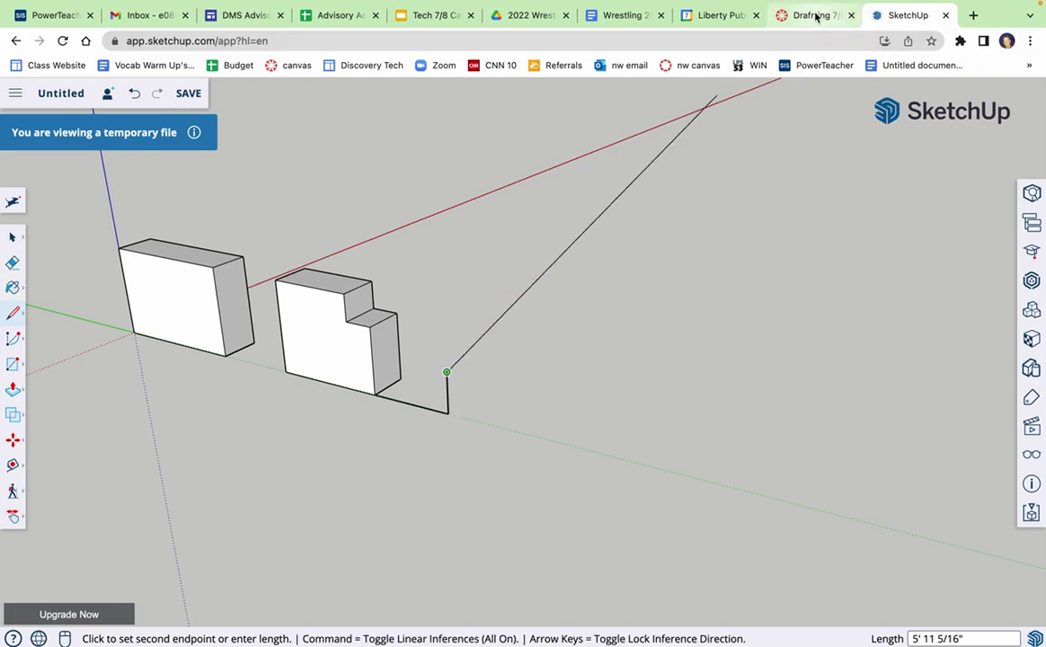
{"action": "left_click", "coordinate": [791, 16]}
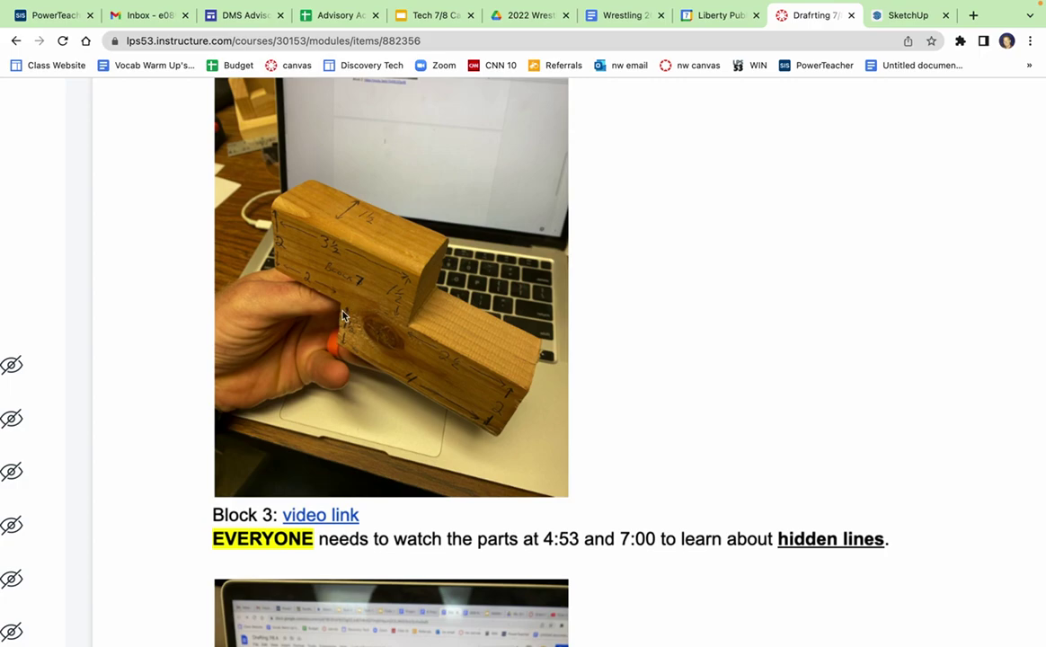
{"action": "left_click", "coordinate": [901, 16]}
{"action": "type", "text": "2"}
{"action": "key", "text": "Return"}
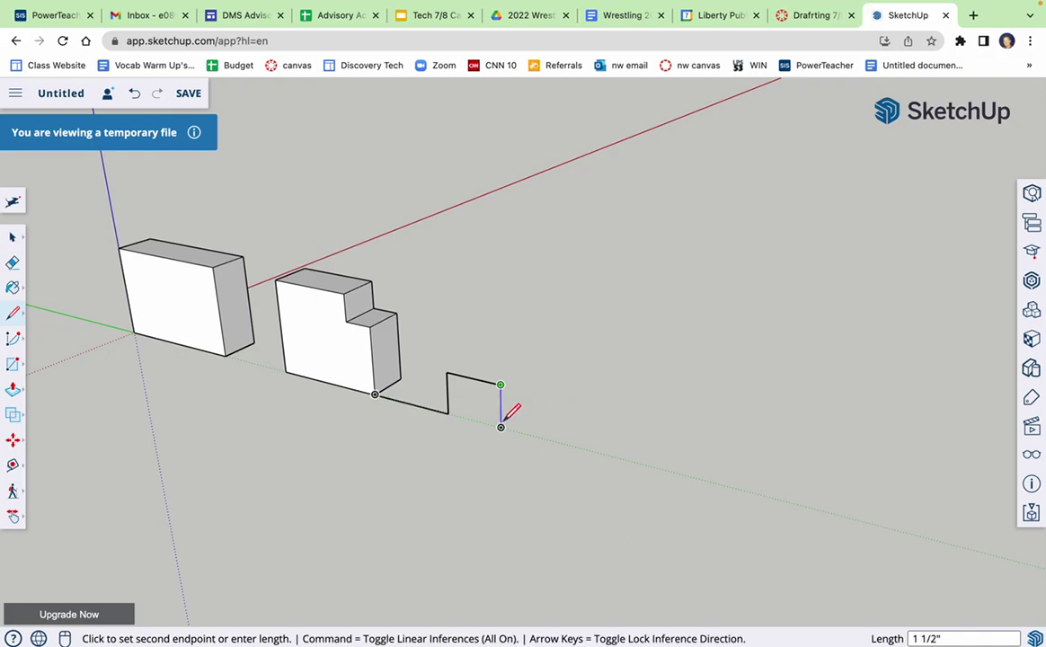
{"action": "type", "text": "1.5"}
{"action": "key", "text": "Return"}
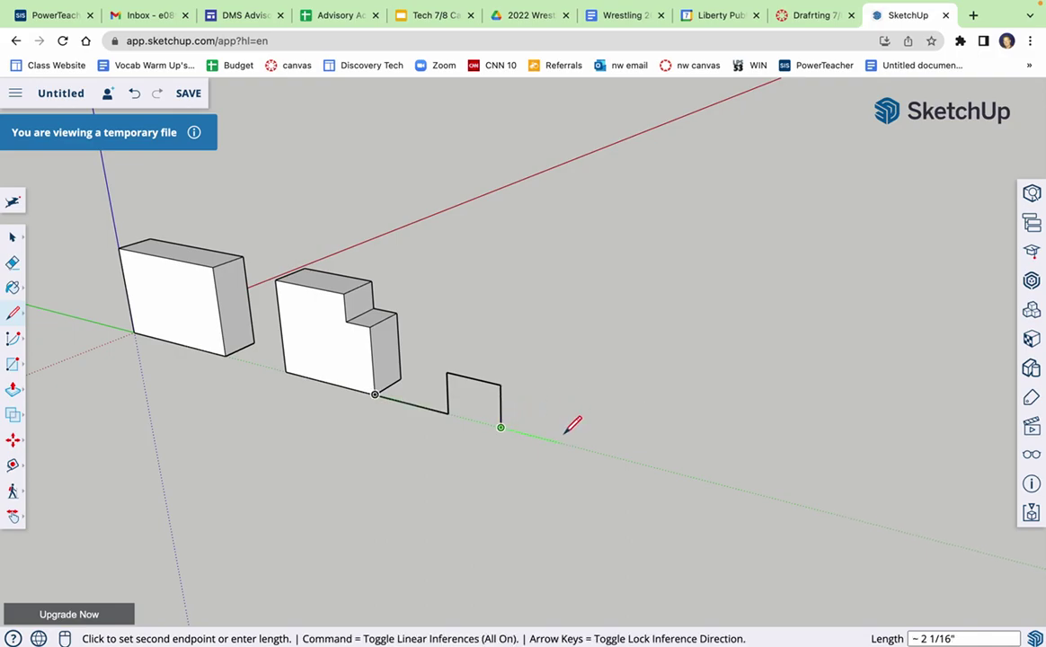
Continue Block 3's outline 4" outward along the green axis, 2" up, 2.5" back and 1.5" up, checking the photo for dimensions
{"action": "type", "text": "4"}
{"action": "key", "text": "Return"}
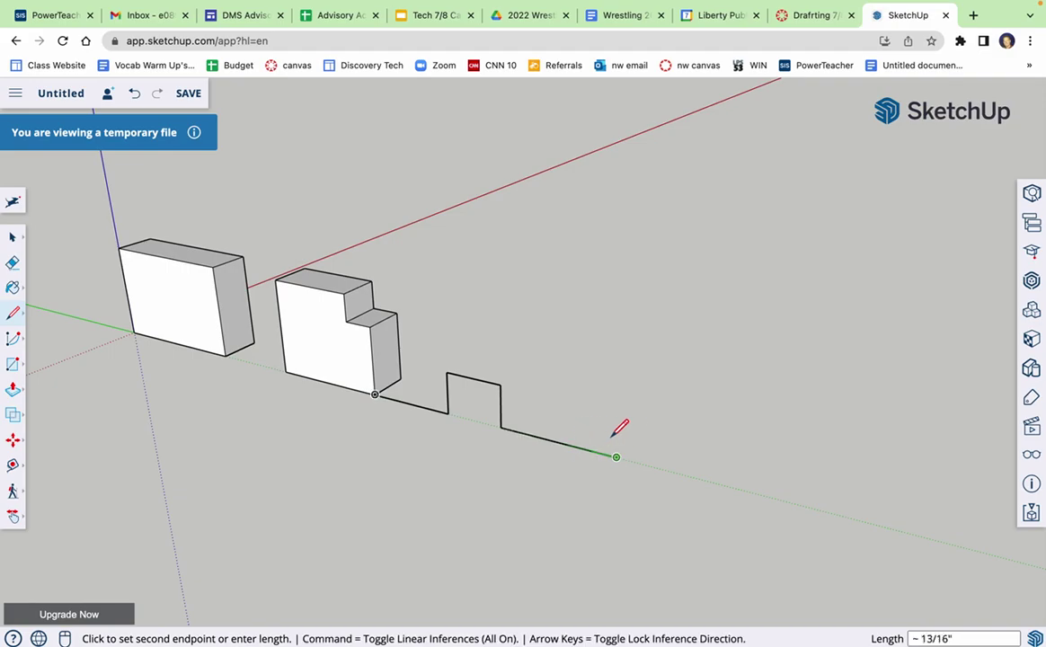
{"action": "left_click", "coordinate": [809, 15]}
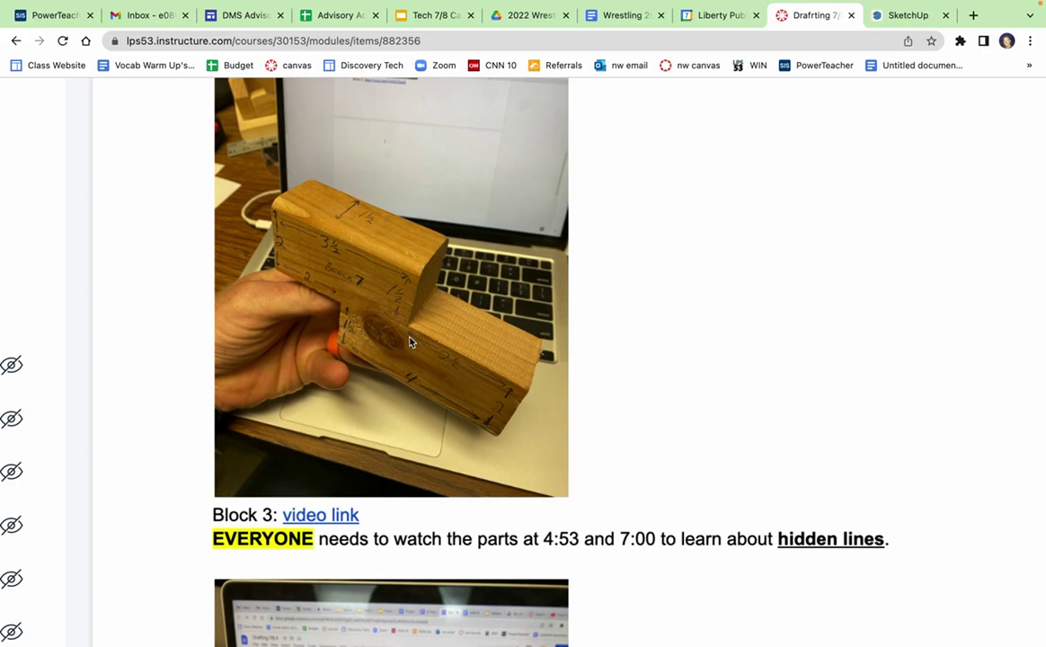
{"action": "left_click", "coordinate": [877, 15]}
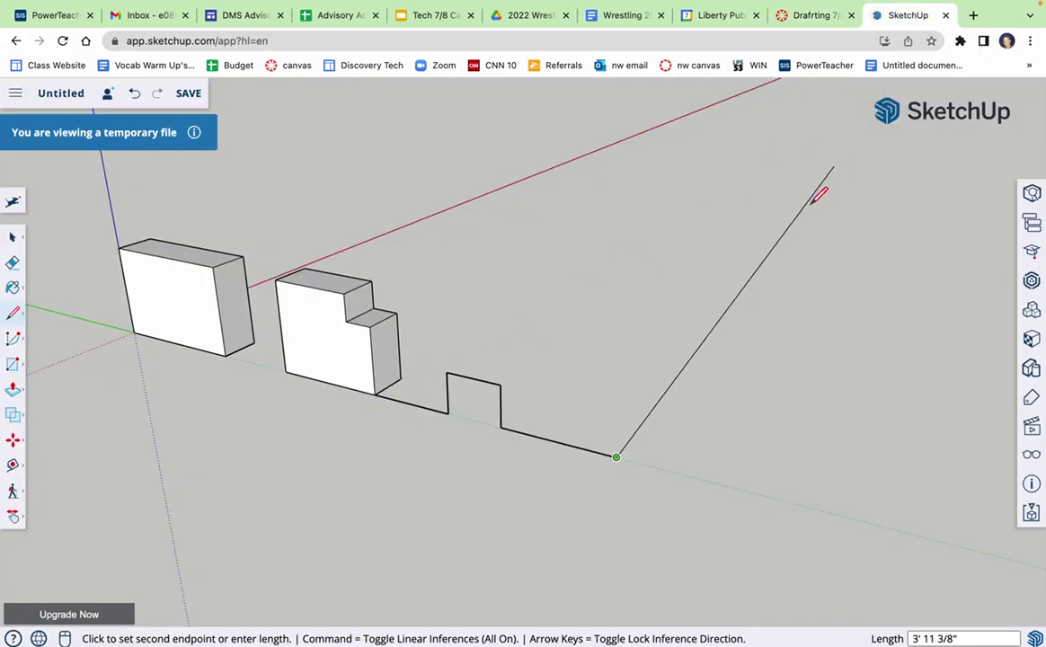
{"action": "type", "text": "2"}
{"action": "key", "text": "Return"}
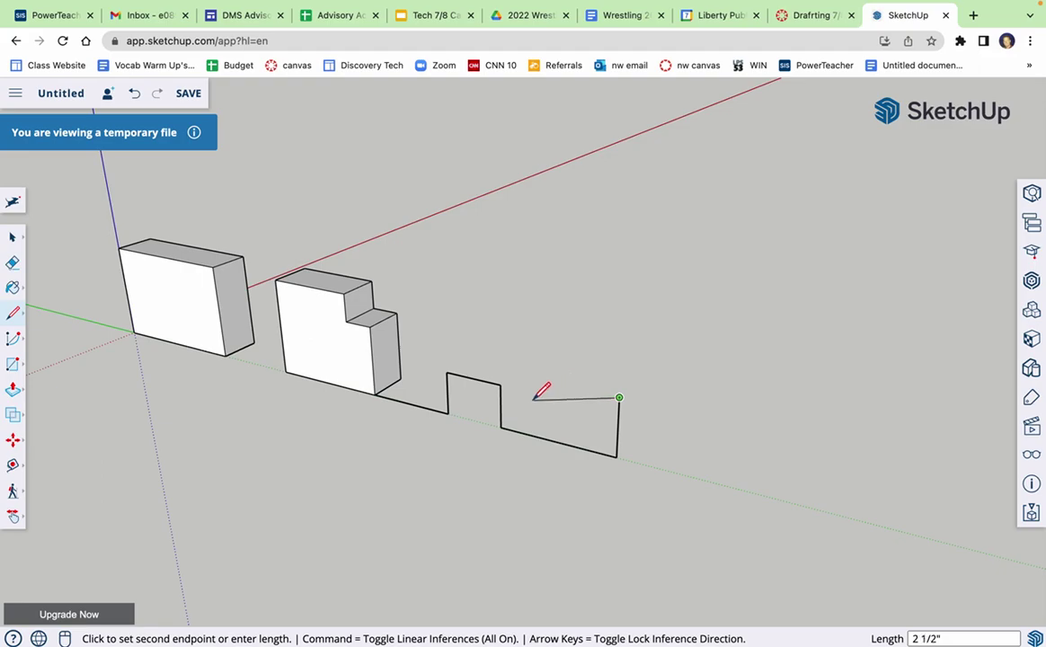
{"action": "type", "text": "2.5"}
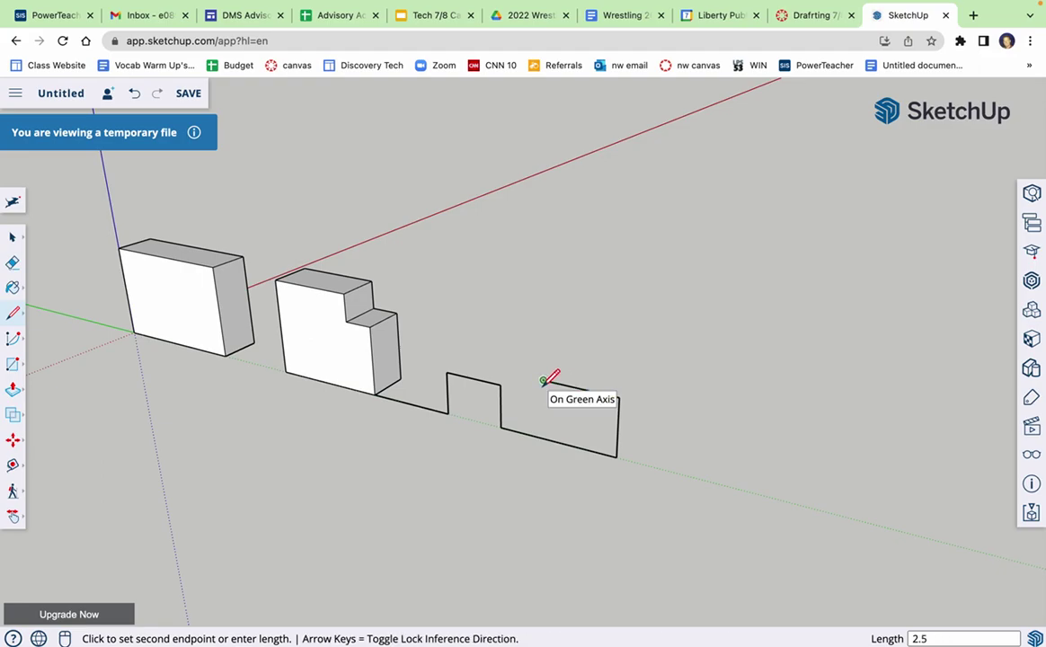
{"action": "key", "text": "Return"}
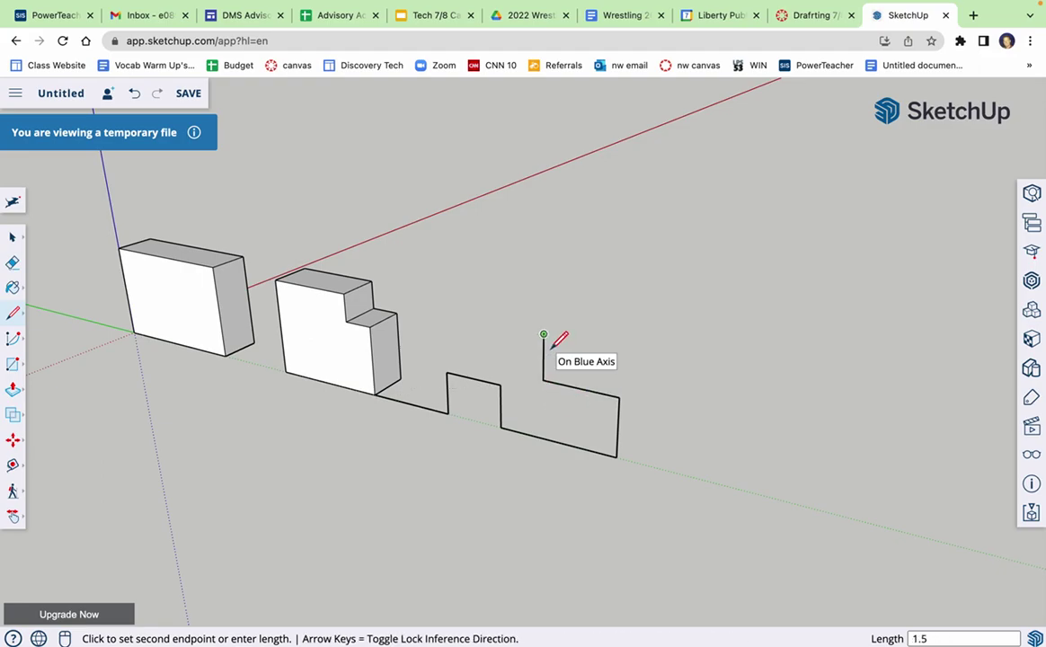
Check Block 3's photo again and close its outline with a 3.5" top edge back and a 2" edge down
{"action": "left_click", "coordinate": [806, 15]}
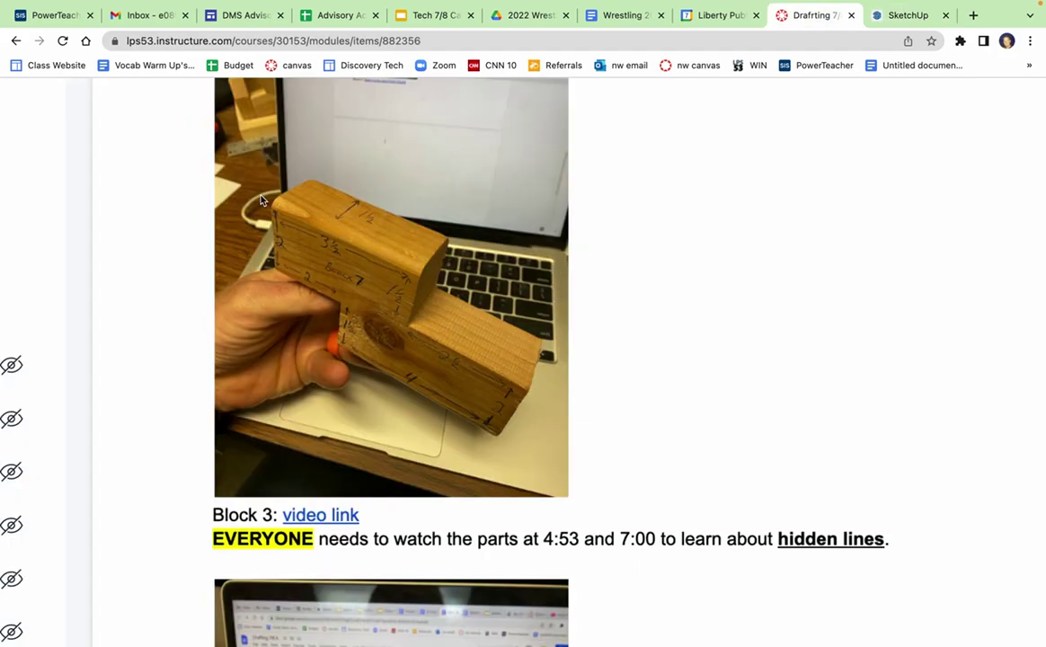
{"action": "left_click", "coordinate": [899, 13]}
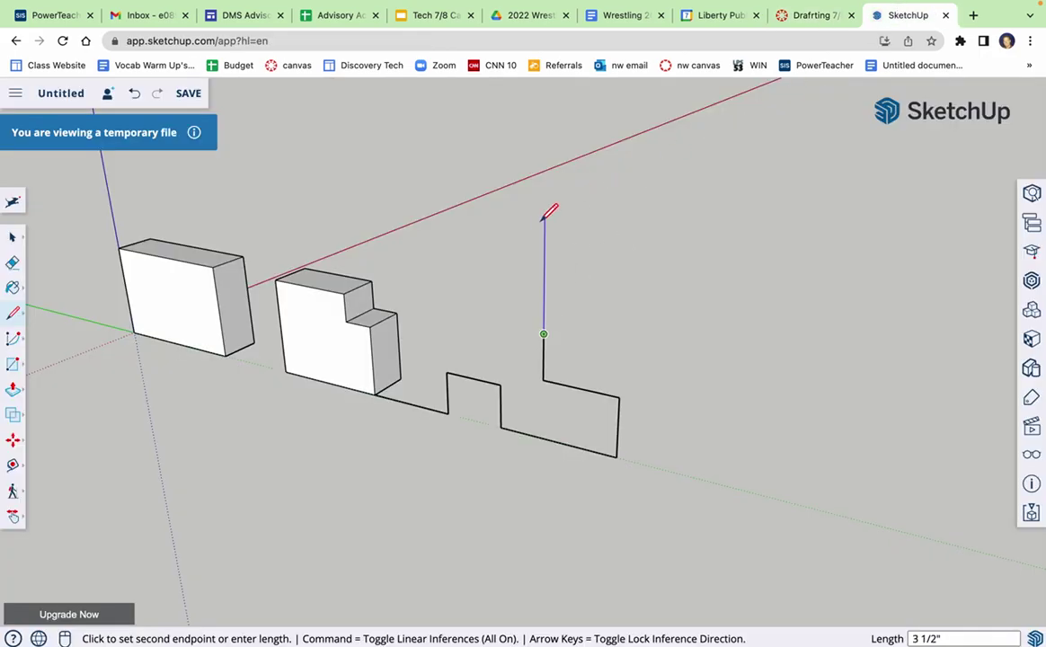
{"action": "left_click", "coordinate": [444, 315]}
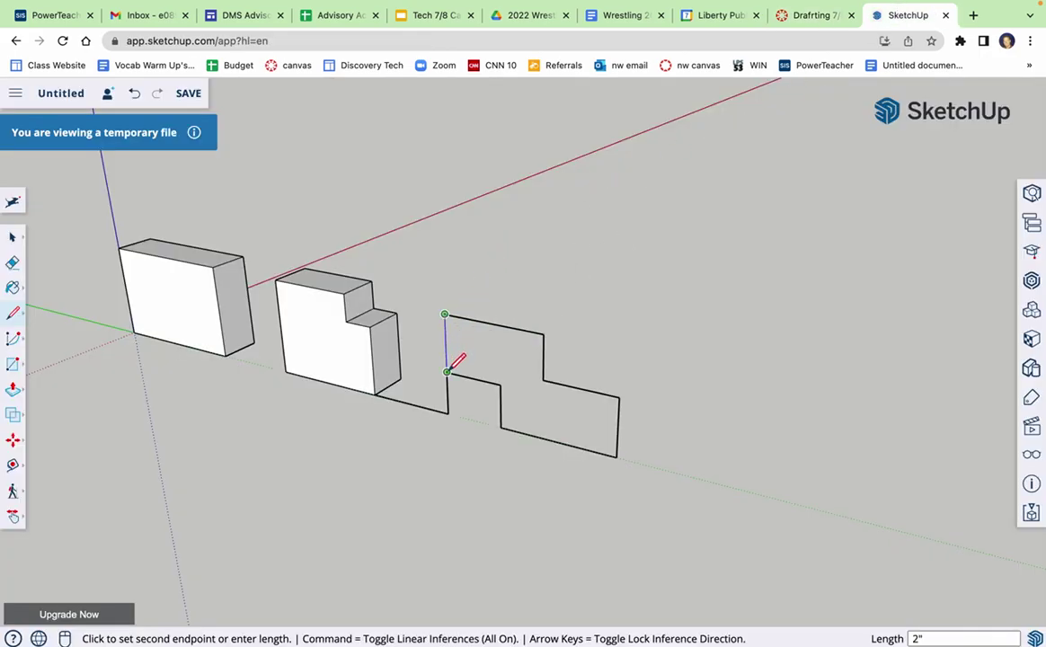
{"action": "left_click", "coordinate": [446, 370]}
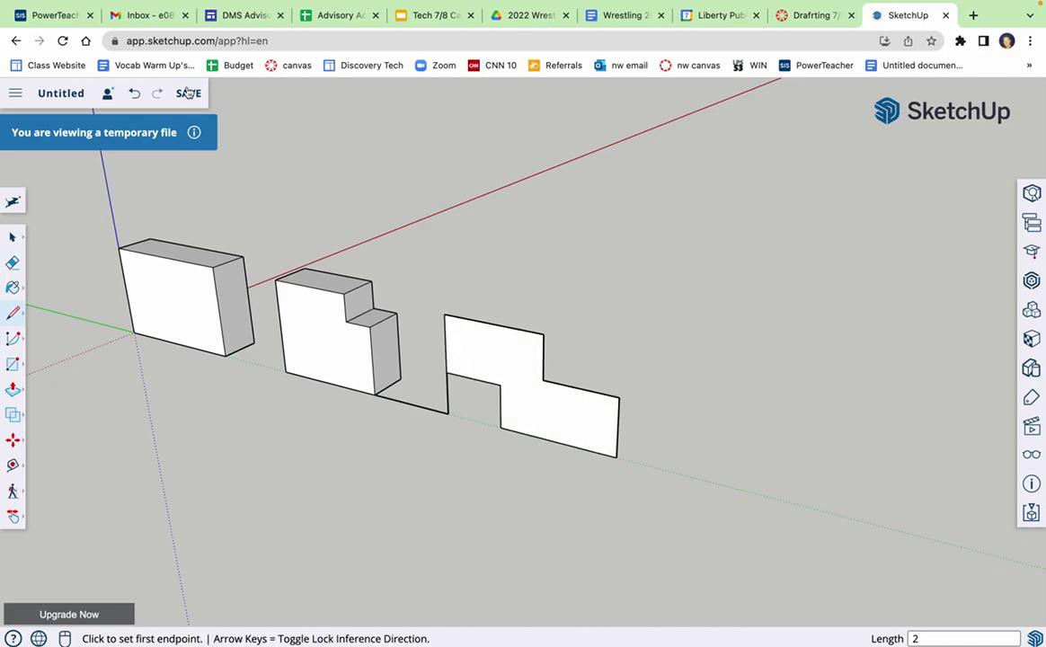
Erase the spacer and the leftover vertical line beside Block 3, and Push/Pull its Z-shaped face 1 1/2"
{"action": "left_click", "coordinate": [13, 263]}
{"action": "mouse_move", "coordinate": [415, 401]}
{"action": "left_mouse_down"}
{"action": "mouse_move", "coordinate": [450, 390]}
{"action": "mouse_move", "coordinate": [437, 396]}
{"action": "left_mouse_up"}
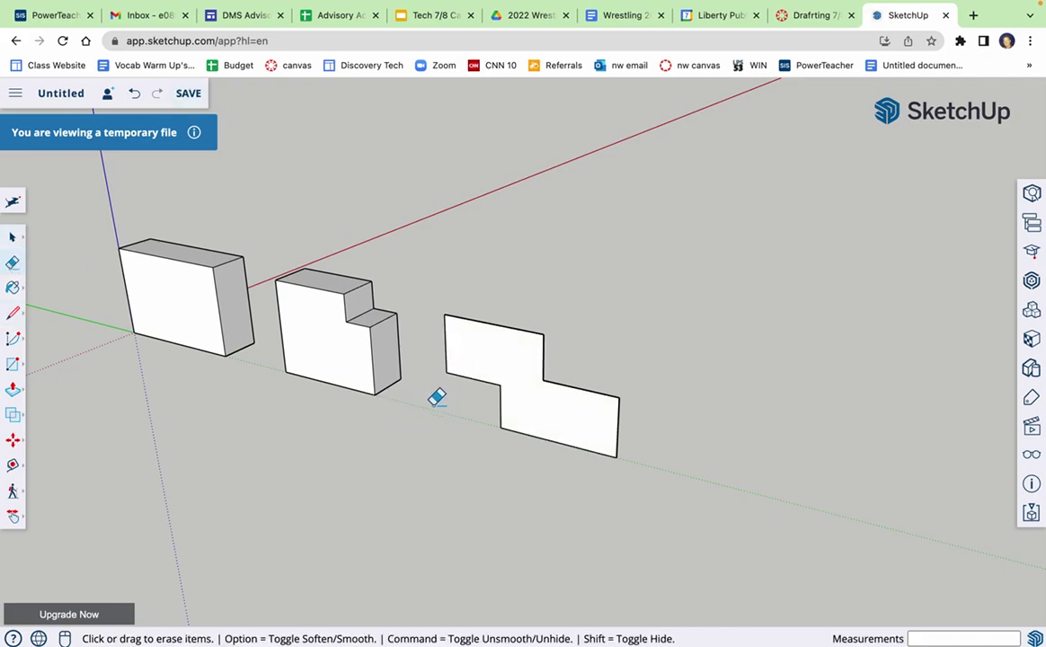
{"action": "left_click", "coordinate": [13, 390]}
{"action": "left_click", "coordinate": [516, 438]}
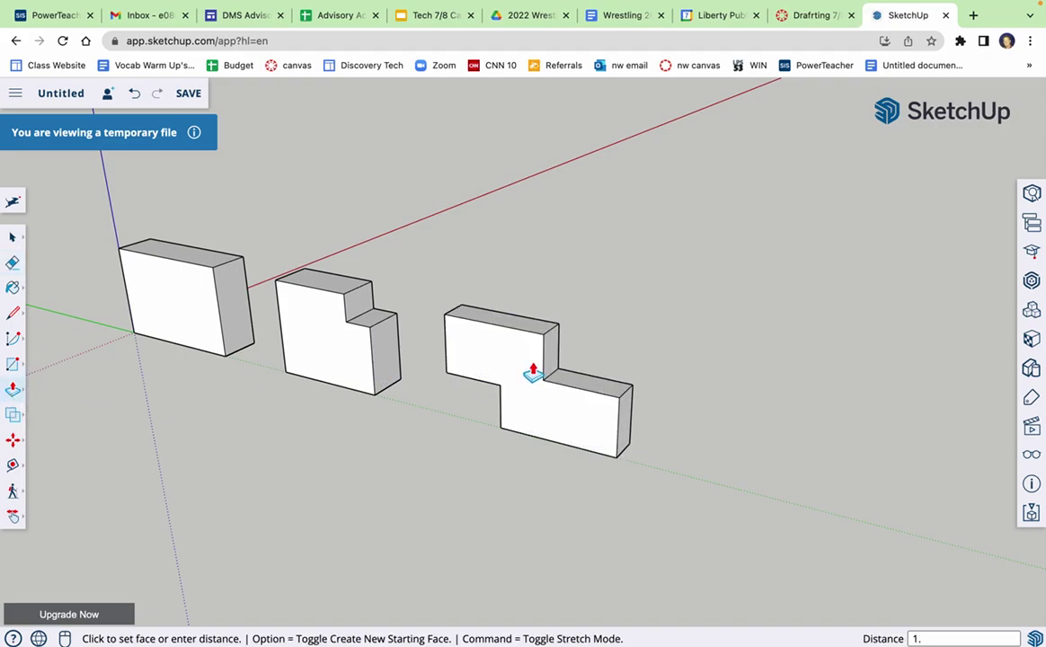
{"action": "type", "text": "1 1/2"}
{"action": "key", "text": "Return"}
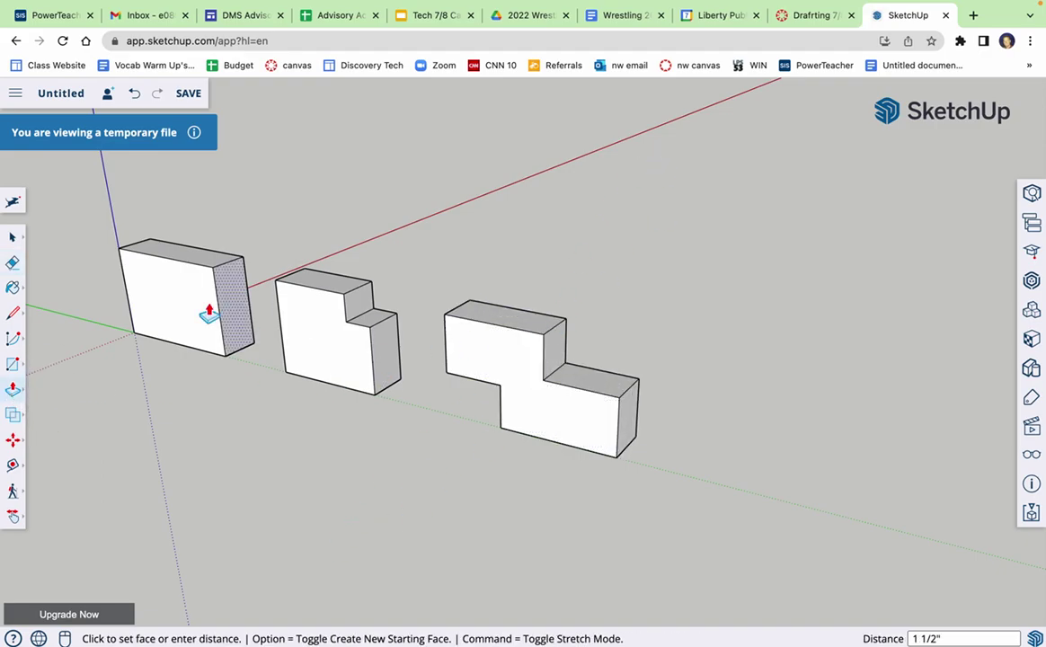
Check Block 4's photo in the Canvas assignment, and in SketchUp draw a spacer line along the green axis from Block 3's near lower corner
{"action": "left_click", "coordinate": [12, 515]}
{"action": "left_click_drag", "start_coordinate": [490, 451], "coordinate": [297, 422]}
{"action": "left_click", "coordinate": [790, 18]}
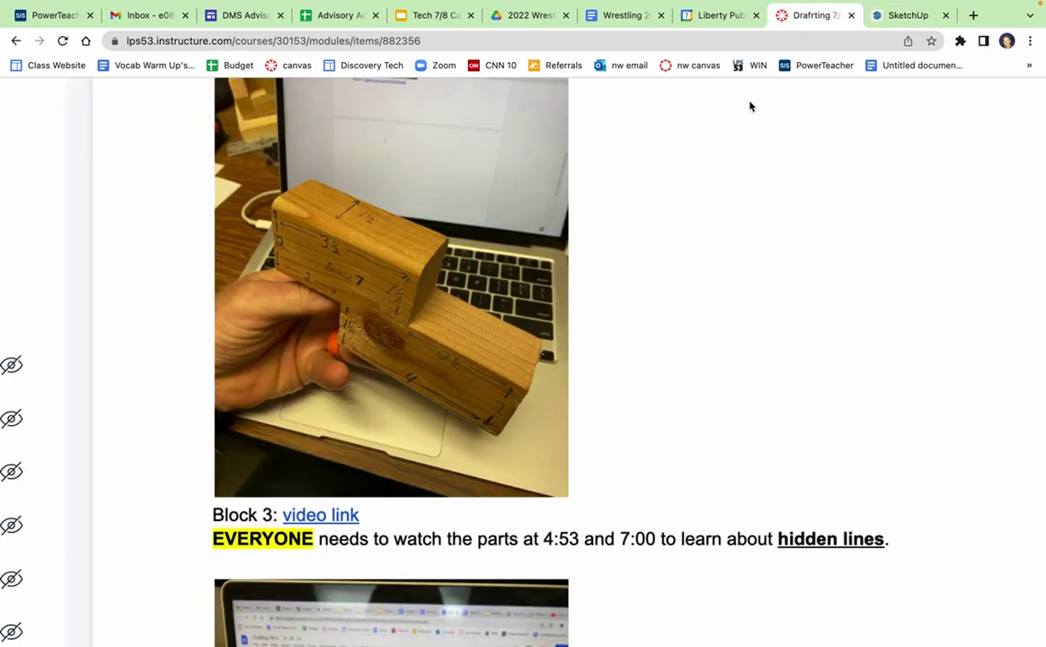
{"action": "scroll", "coordinate": [570, 468], "scroll_direction": "down", "scroll_amount": 5}
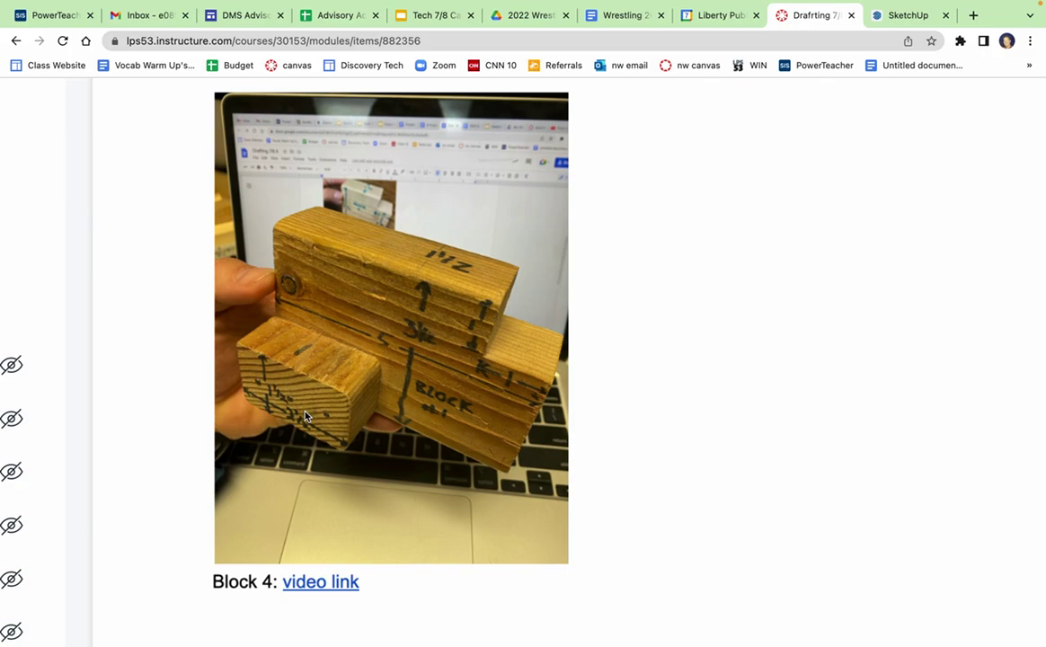
{"action": "left_click", "coordinate": [889, 16]}
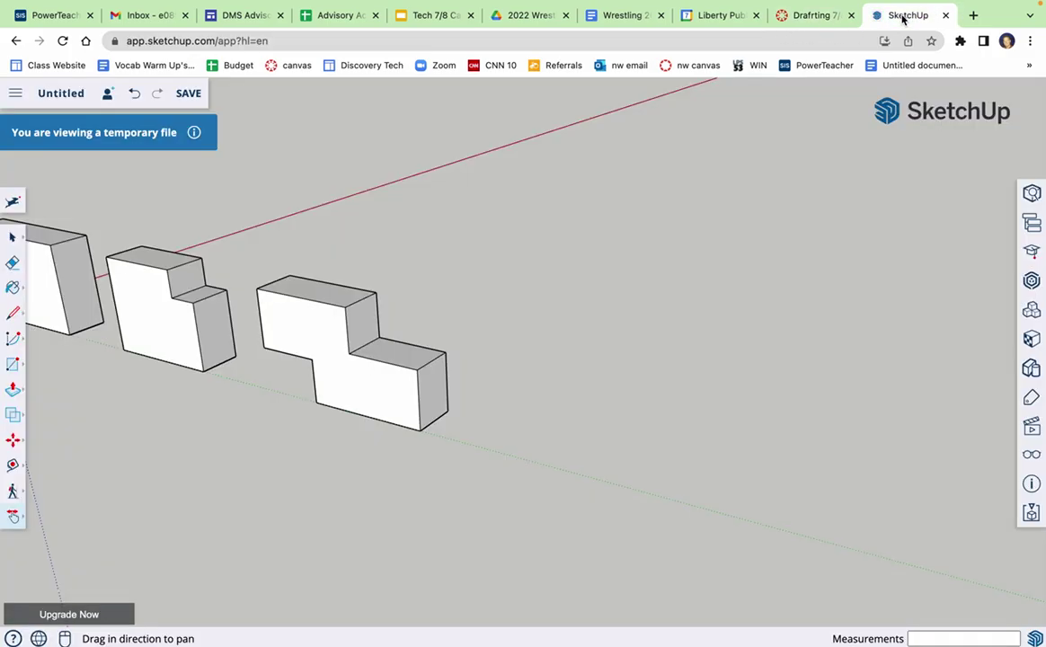
{"action": "left_click", "coordinate": [13, 312]}
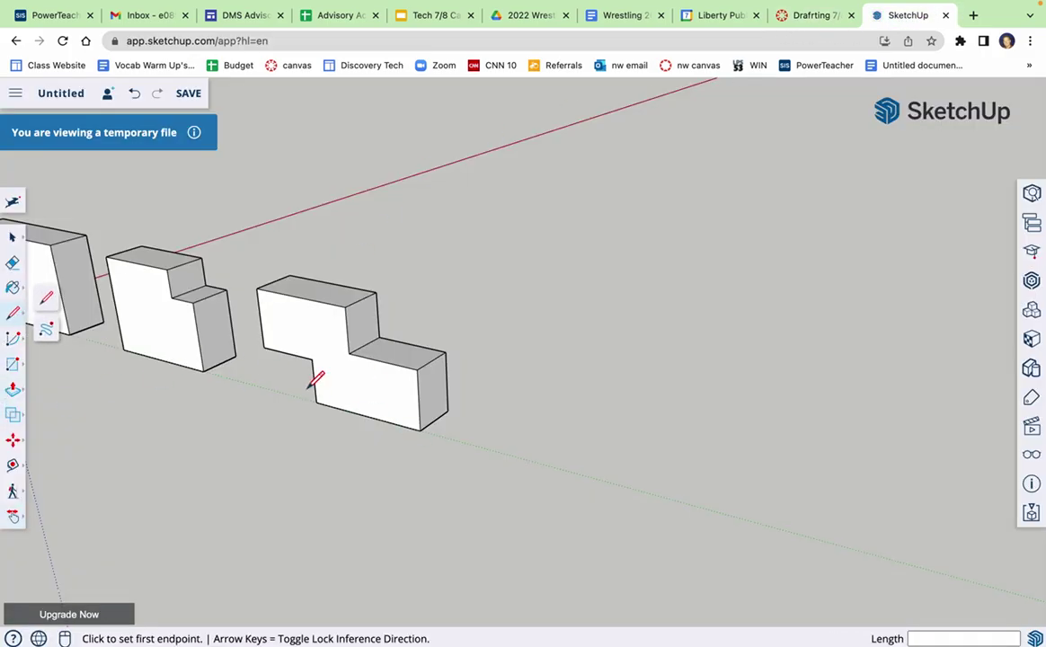
{"action": "left_click", "coordinate": [419, 430]}
{"action": "type", "text": "3/8"}
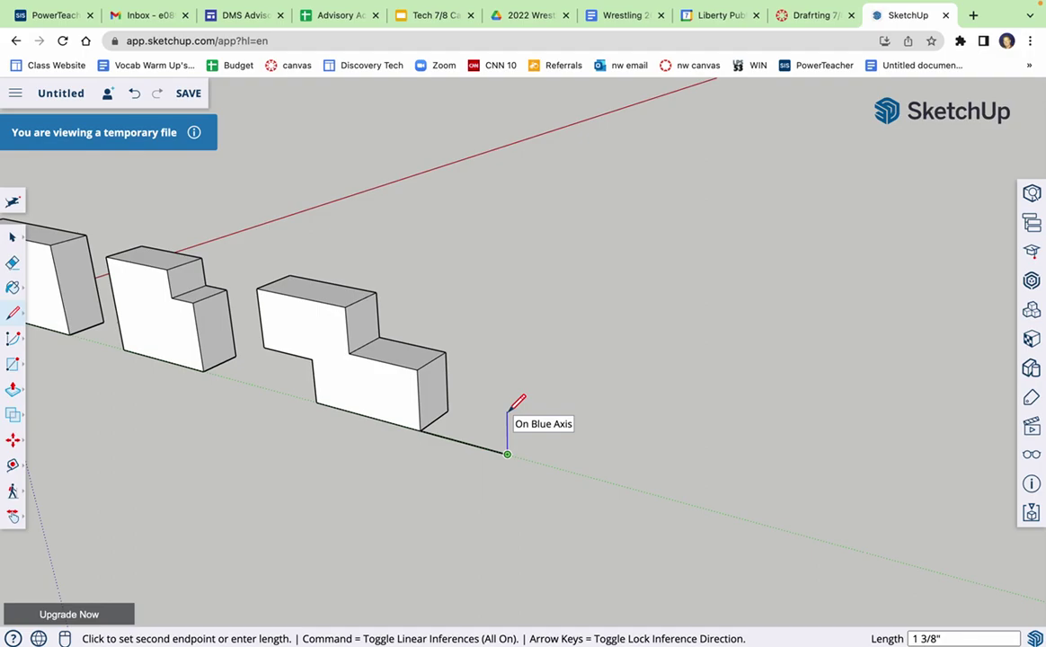
Draw the closed rectangular outline of Block 4's small front piece from the spacer's end, 1.5" high and 2.5" long
{"action": "type", "text": "1.5"}
{"action": "key", "text": "Return"}
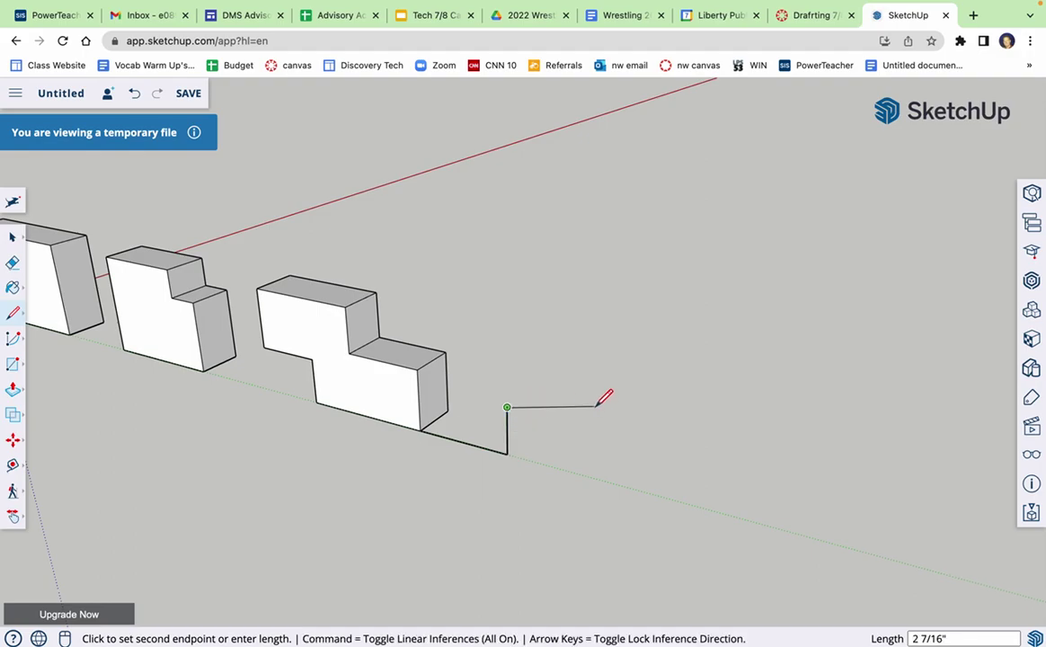
{"action": "type", "text": "2.5"}
{"action": "key", "text": "Return"}
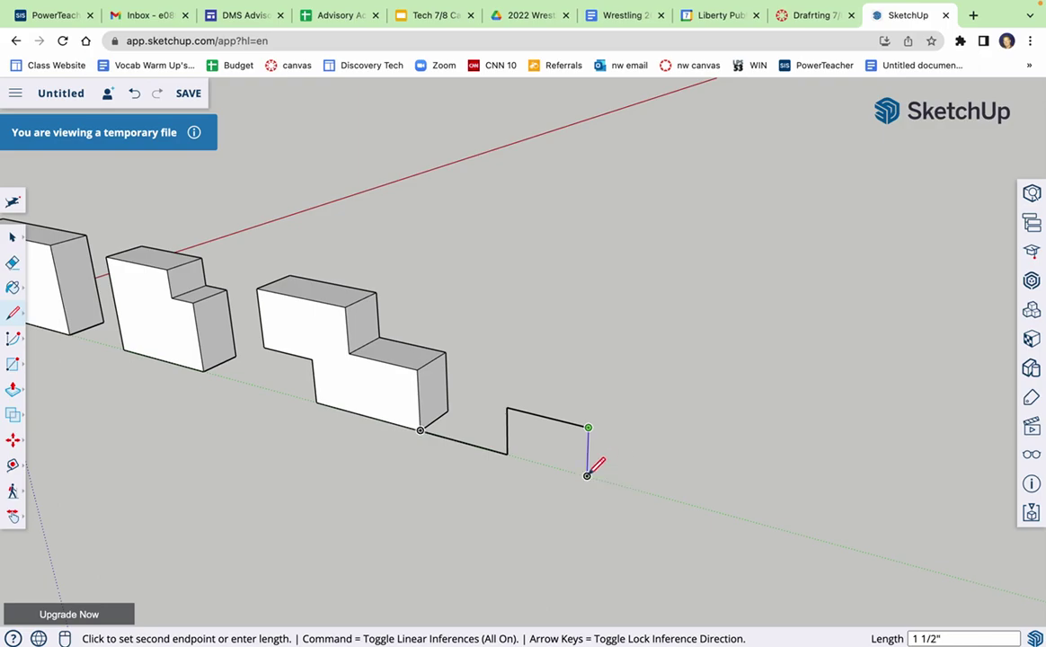
{"action": "type", "text": "1.5"}
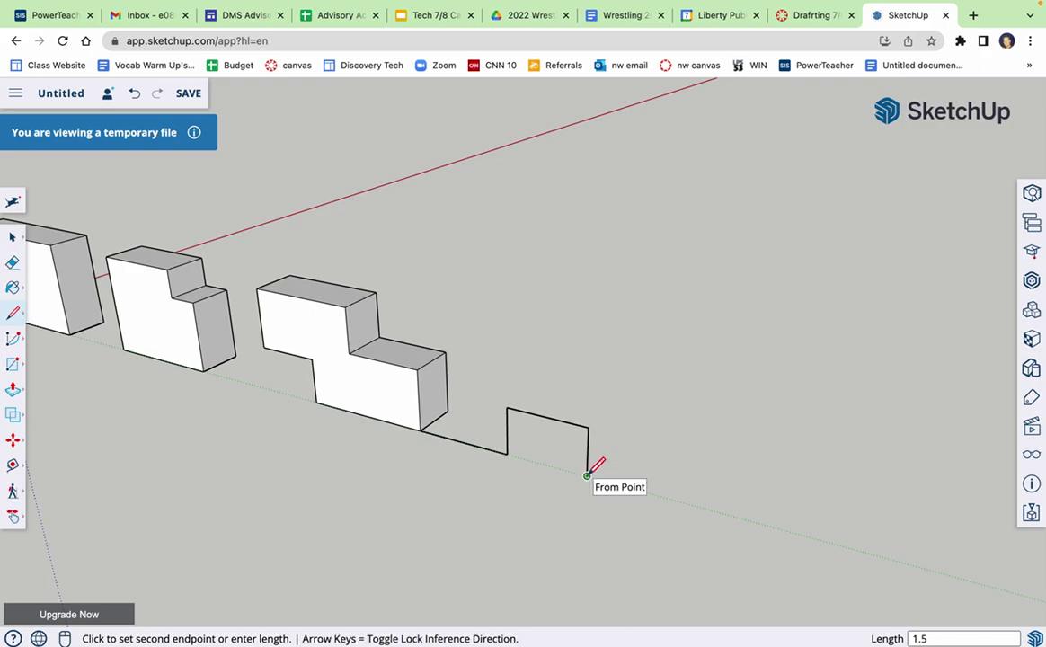
{"action": "key", "text": "Return"}
{"action": "left_click", "coordinate": [508, 452]}
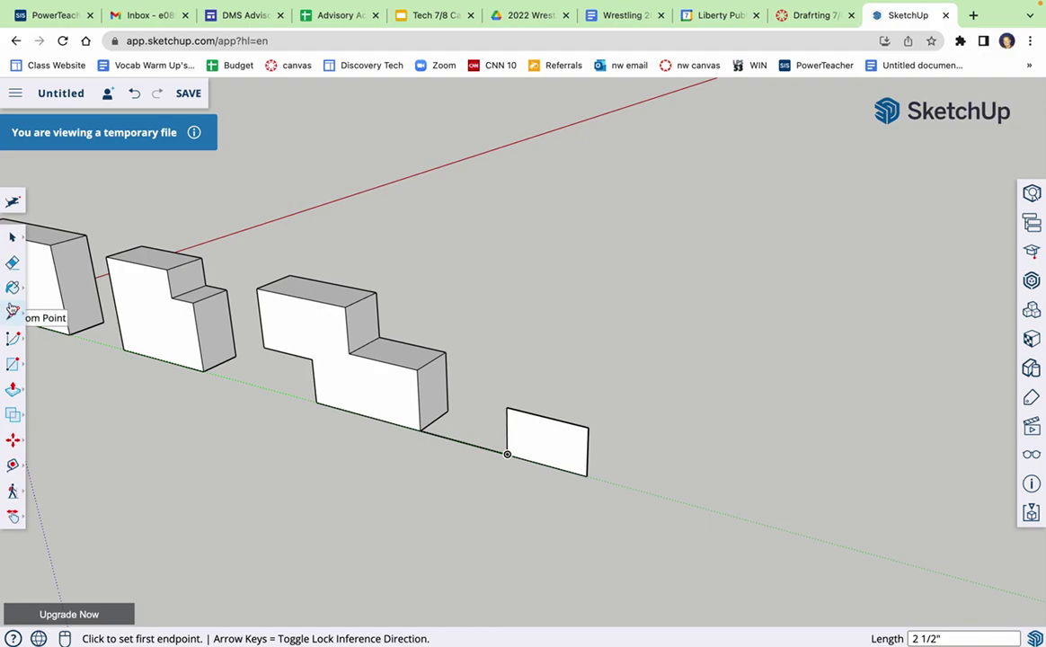
Erase the spacer line between Block 3 and Block 4's small front piece, and Push/Pull that piece's rectangular face 1"
{"action": "left_click", "coordinate": [13, 262]}
{"action": "left_click", "coordinate": [468, 442]}
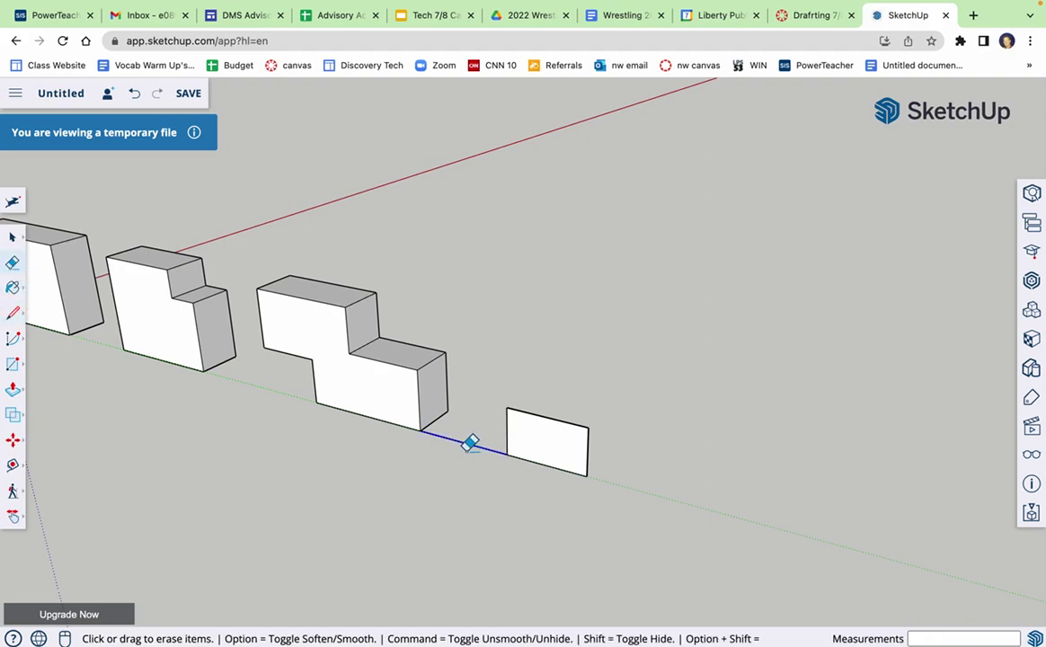
{"action": "left_click", "coordinate": [13, 389]}
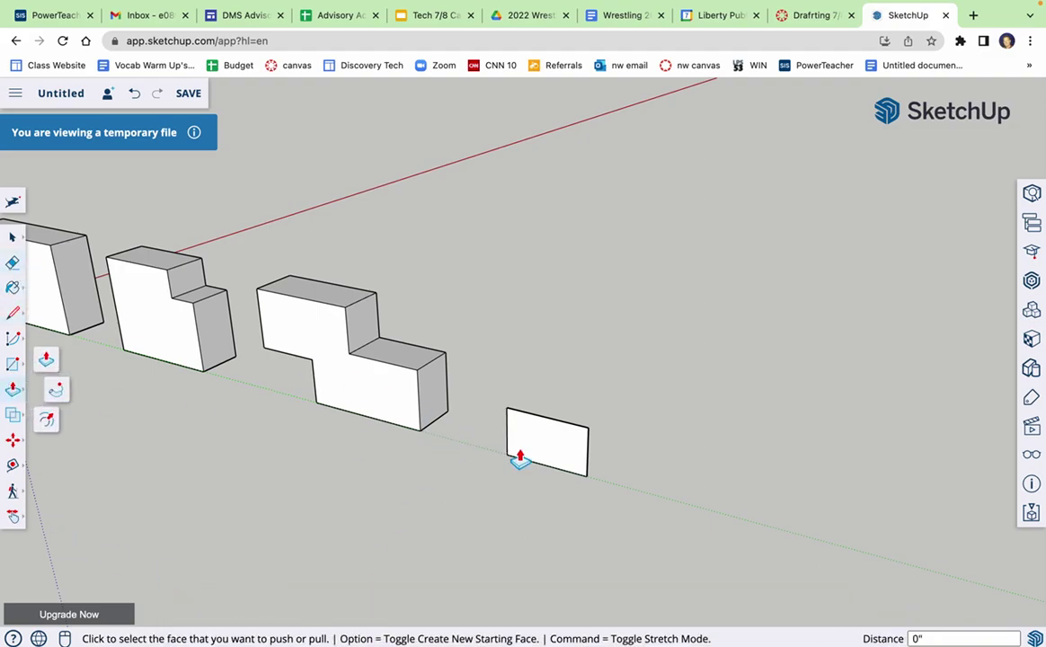
{"action": "left_click", "coordinate": [571, 438]}
{"action": "key", "text": "Return"}
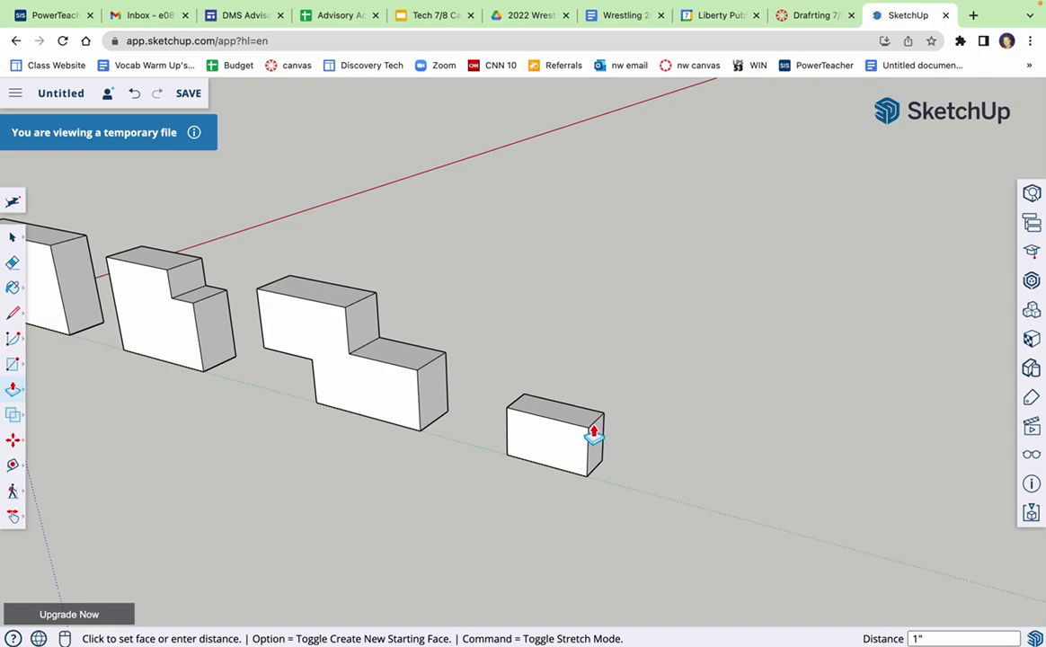
Examine Block 4's photo in the Canvas assignment for the dimensions of its large rear piece
{"action": "mouse_move", "coordinate": [541, 2]}
{"action": "left_click", "coordinate": [808, 53]}
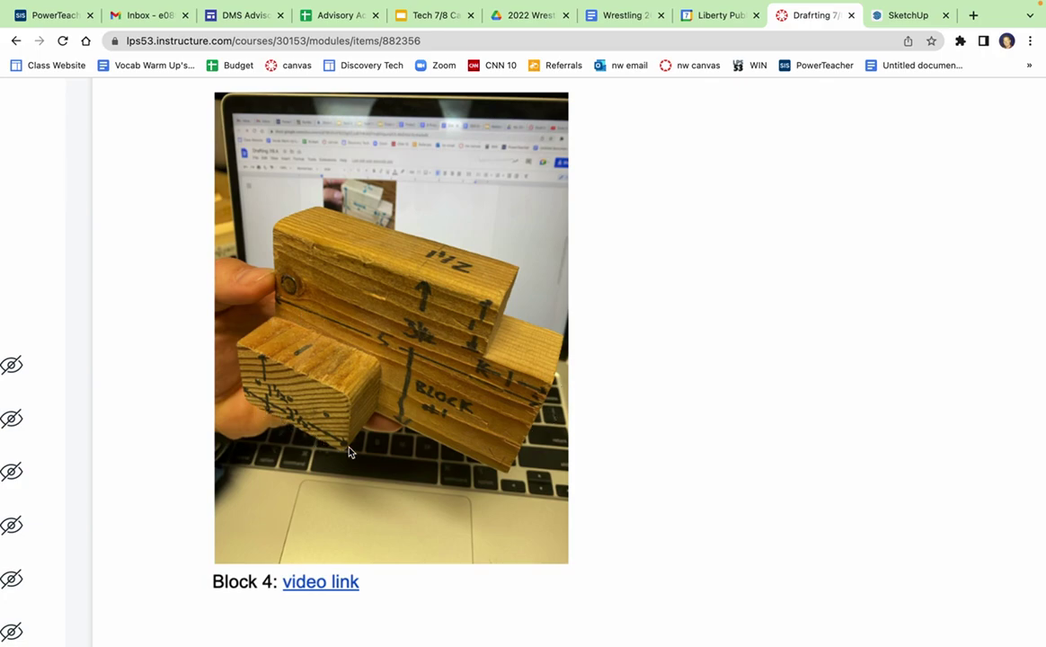
{"action": "scroll", "coordinate": [475, 454], "scroll_direction": "up", "scroll_amount": 3}
{"action": "scroll", "coordinate": [549, 475], "scroll_direction": "down", "scroll_amount": 3}
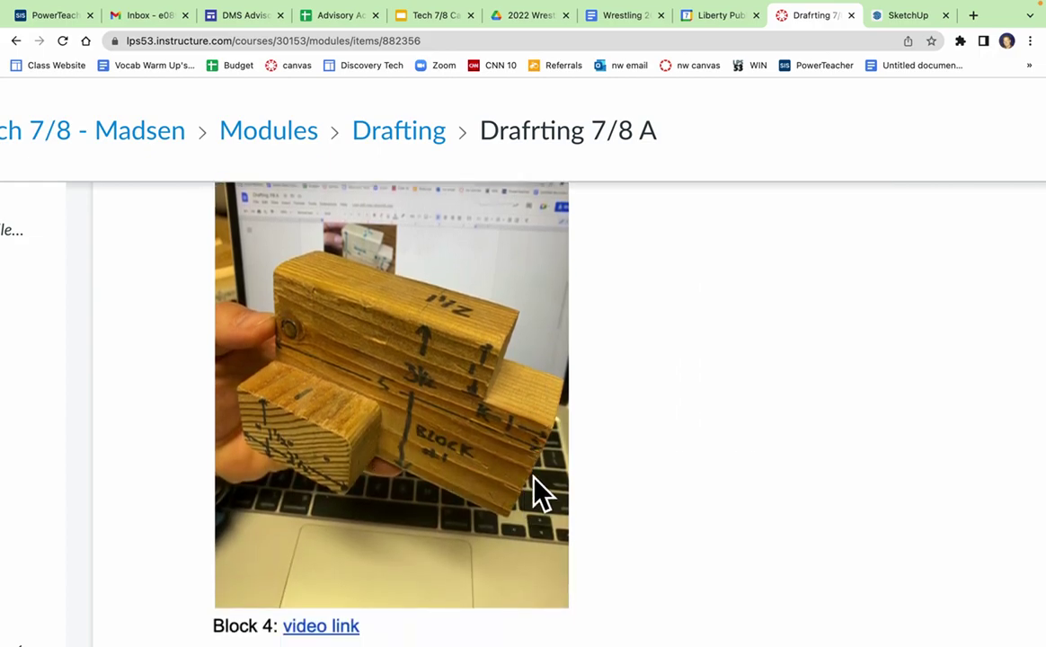
{"action": "mouse_move", "coordinate": [710, 5]}
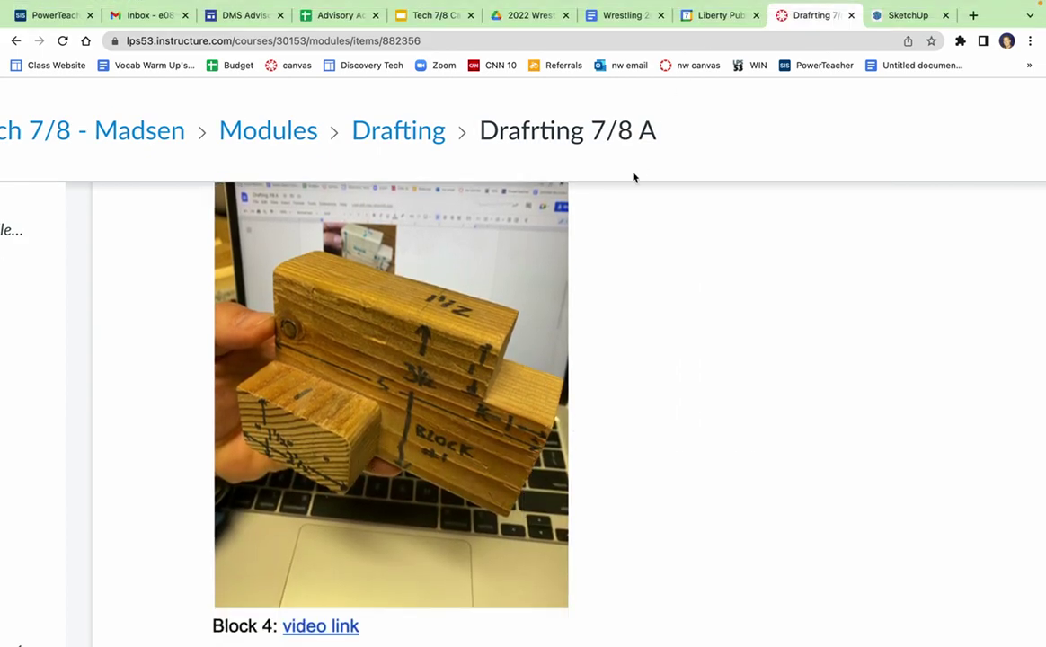
{"action": "scroll", "coordinate": [633, 175], "scroll_direction": "left", "scroll_amount": 3}
{"action": "scroll", "coordinate": [633, 177], "scroll_direction": "right", "scroll_amount": 3}
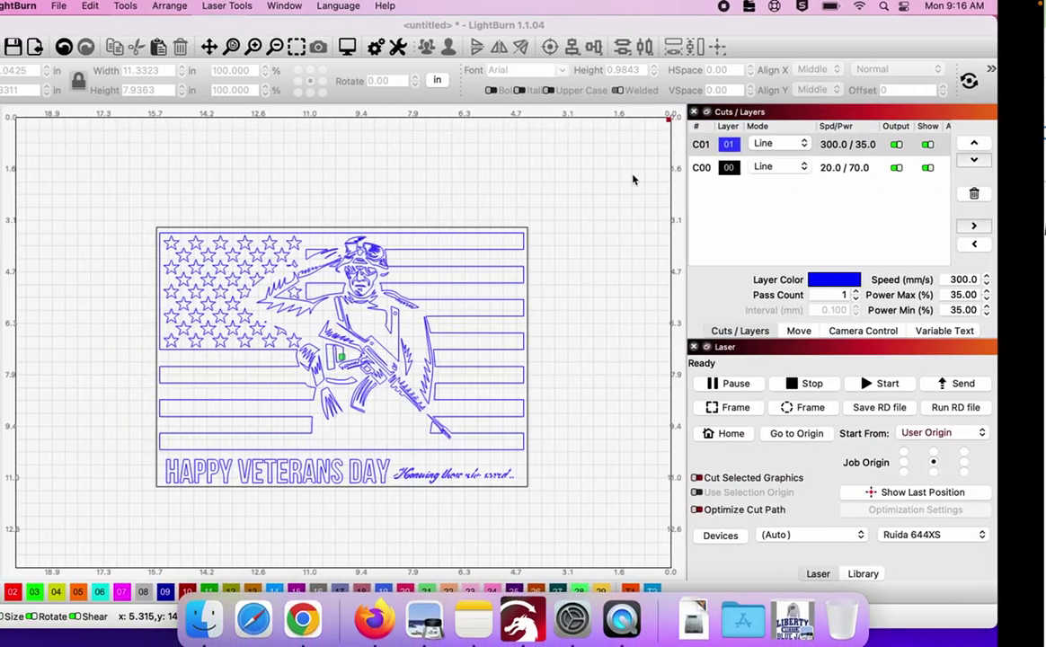
{"action": "scroll", "coordinate": [620, 273], "scroll_direction": "left", "scroll_amount": 3}
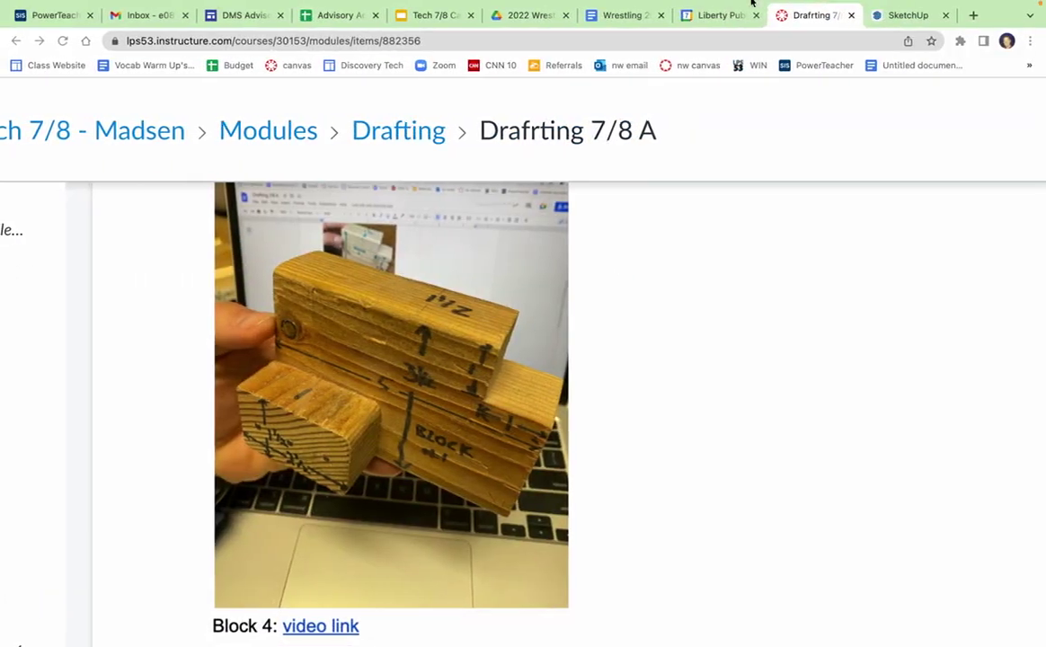
In SketchUp, start Block 4's rear outline at the front piece's back lower corner: 2.5" along the green axis and 2.5" up, rechecking the photo
{"action": "left_click", "coordinate": [897, 15]}
{"action": "left_click", "coordinate": [13, 313]}
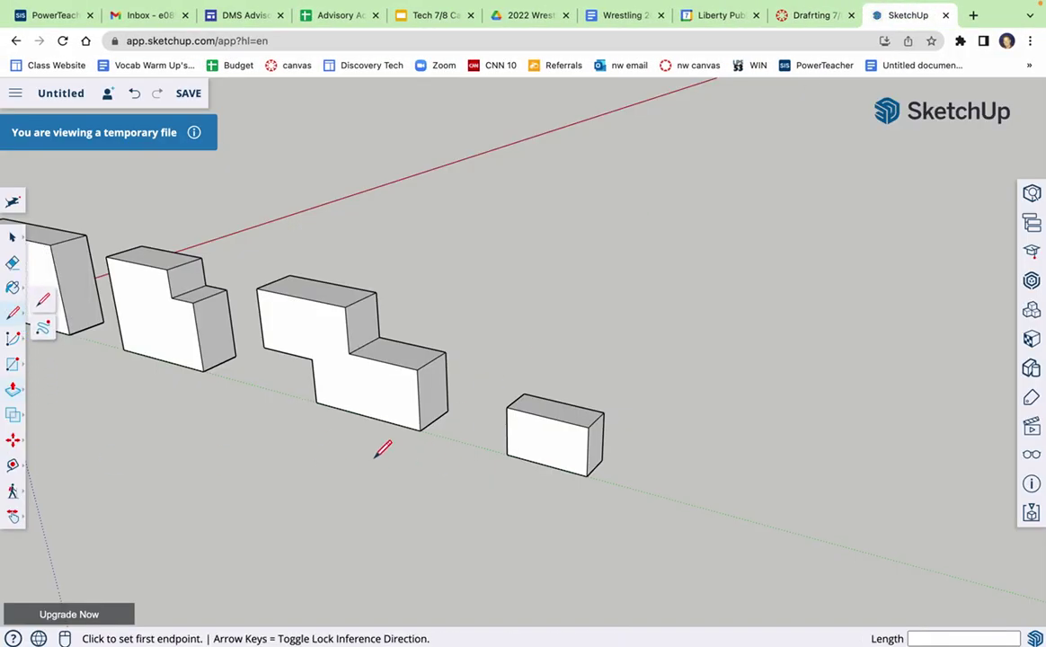
{"action": "left_click", "coordinate": [602, 459]}
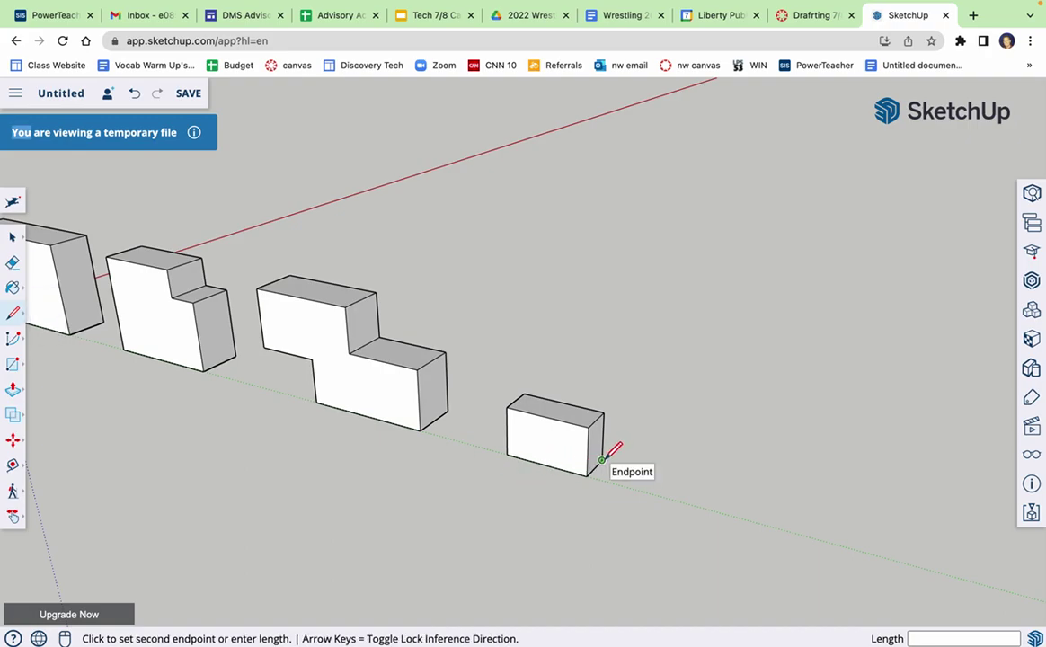
{"action": "type", "text": "2.5"}
{"action": "key", "text": "Return"}
{"action": "left_click", "coordinate": [809, 15]}
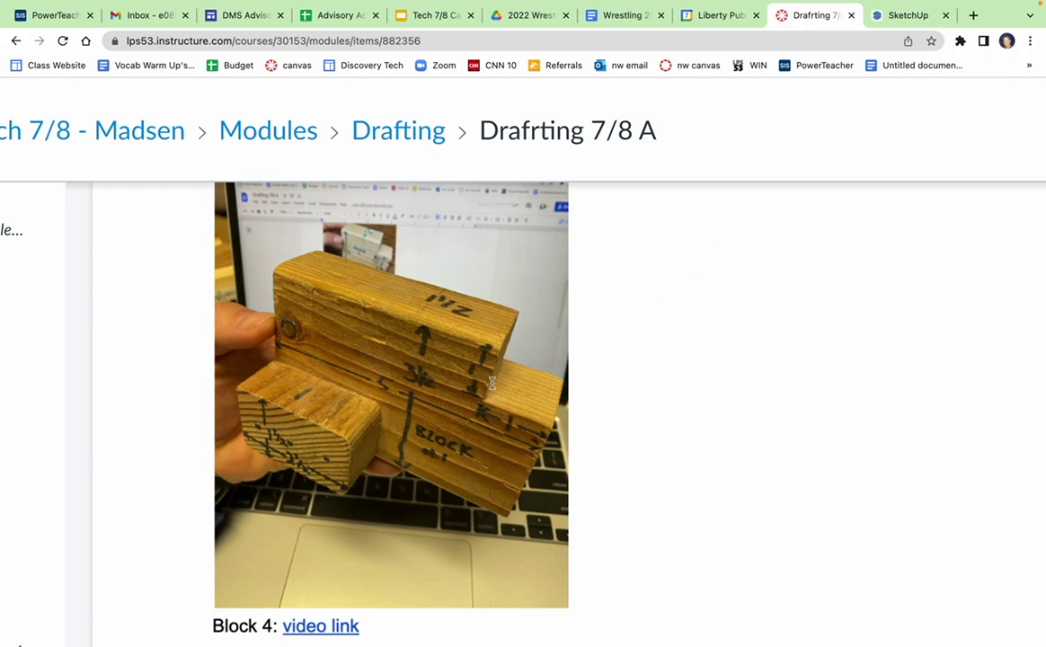
{"action": "left_click", "coordinate": [872, 16]}
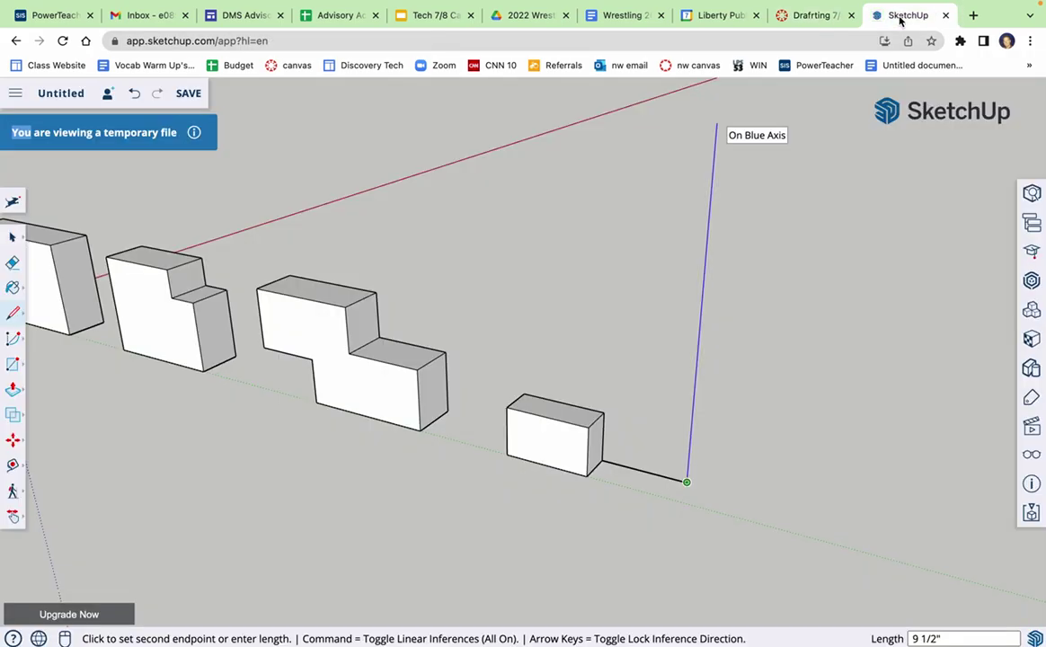
{"action": "type", "text": "2.5"}
{"action": "key", "text": "Return"}
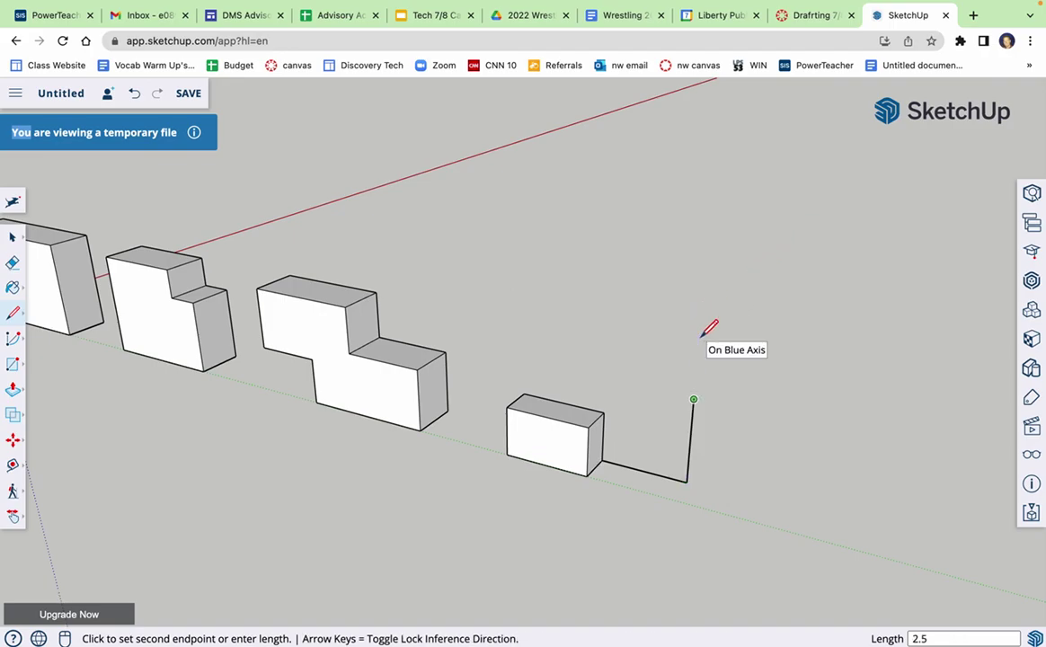
Finish Block 4's rear outline with edges 1" back, 1" up and 4" back, closing it down at the front piece's back top corner
{"action": "left_click", "coordinate": [657, 391]}
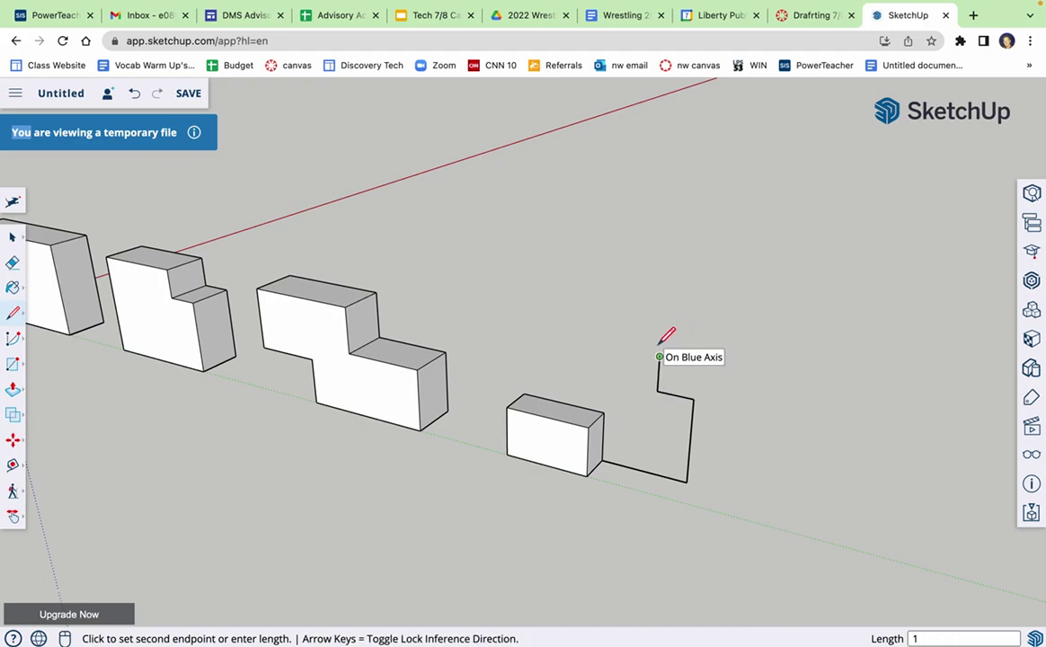
{"action": "left_click", "coordinate": [659, 356]}
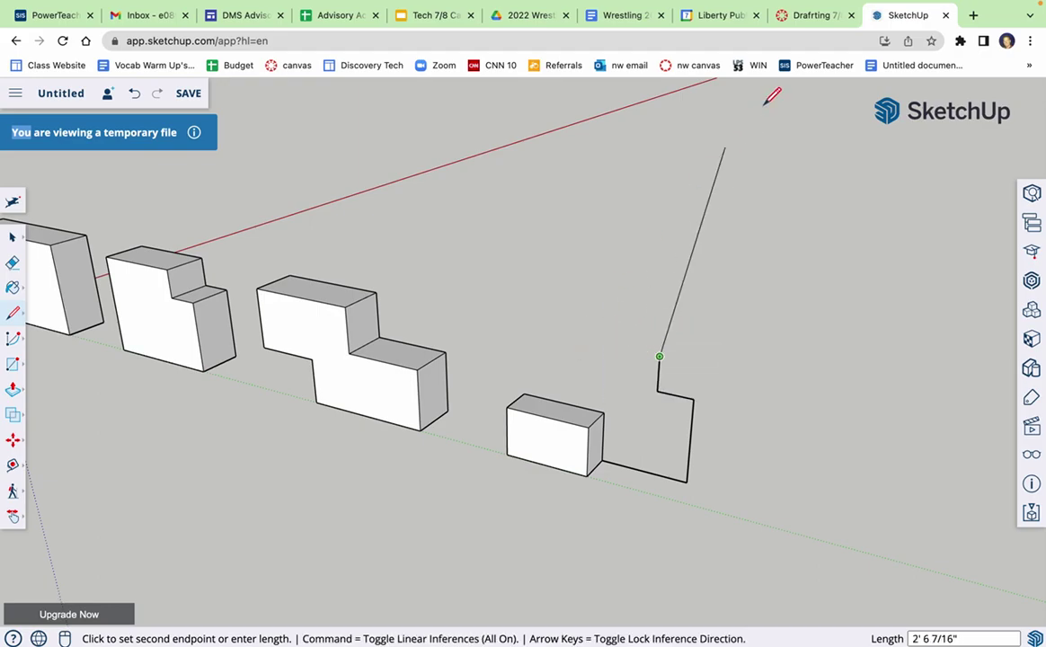
{"action": "left_click", "coordinate": [805, 15]}
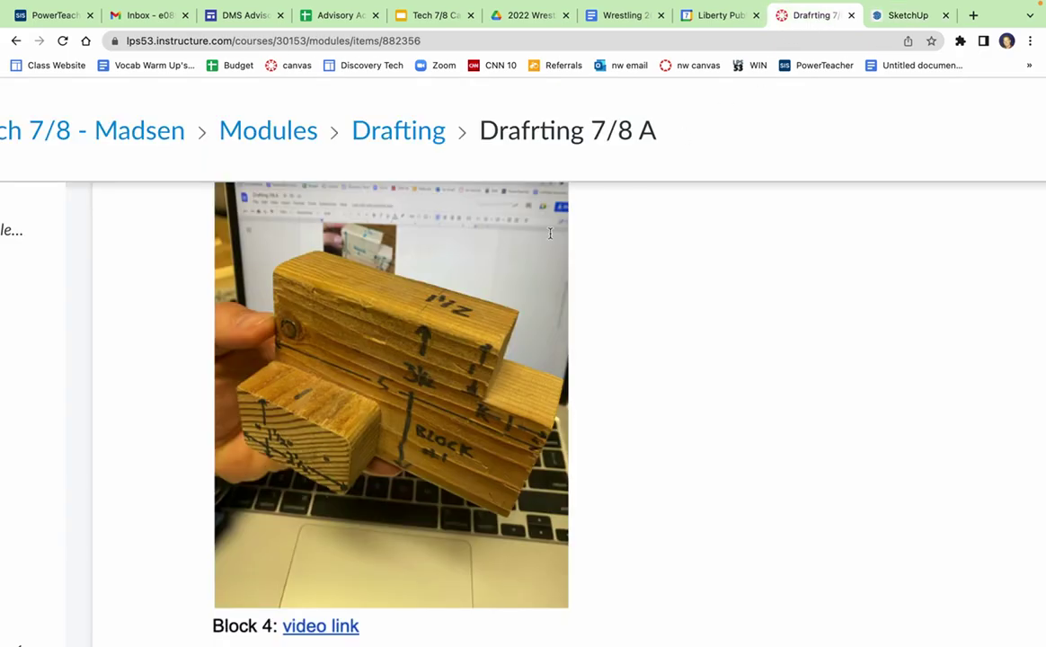
{"action": "left_click", "coordinate": [903, 15]}
{"action": "type", "text": "4"}
{"action": "key", "text": "Return"}
{"action": "left_click", "coordinate": [526, 393]}
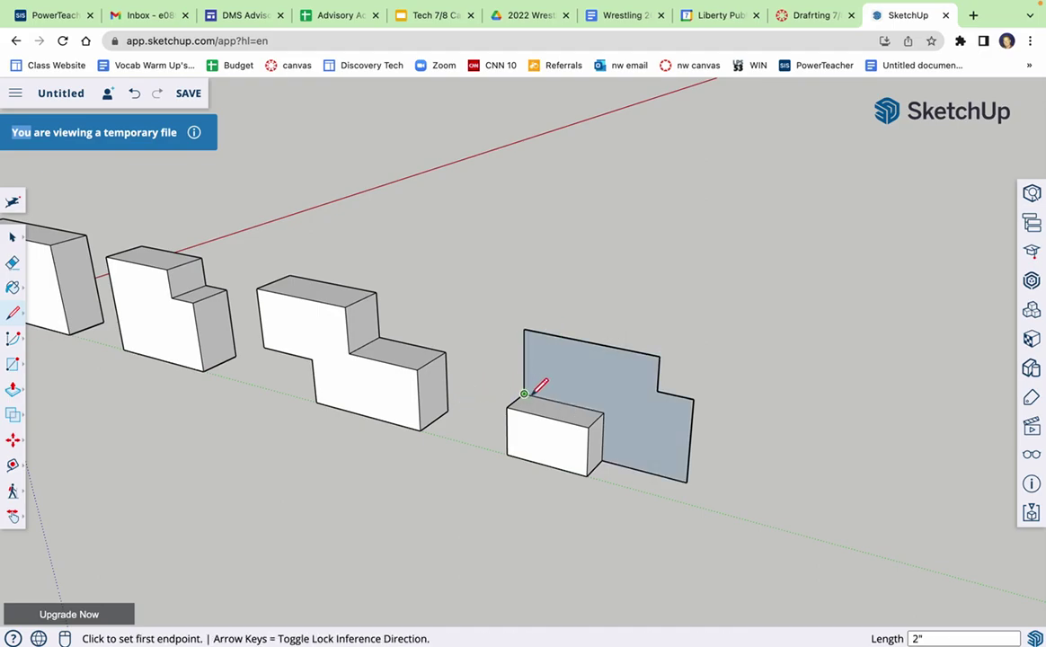
Push/Pull Block 4's stepped rear face 1 1/2"
{"action": "left_click", "coordinate": [12, 389]}
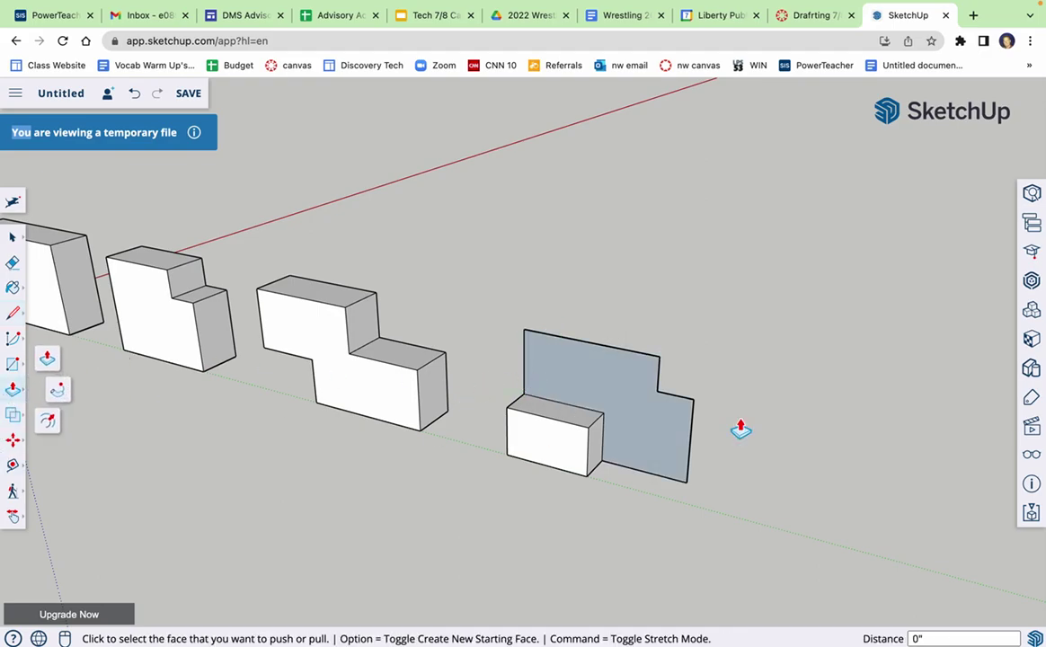
{"action": "left_click", "coordinate": [660, 444]}
{"action": "type", "text": "1 1/2"}
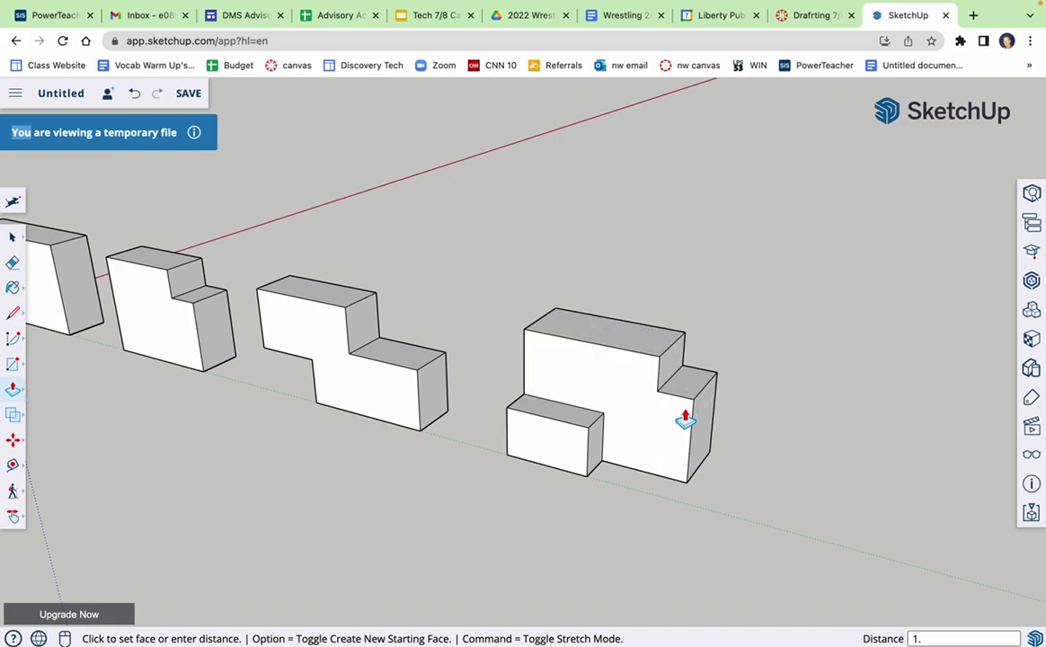
{"action": "key", "text": "Return"}
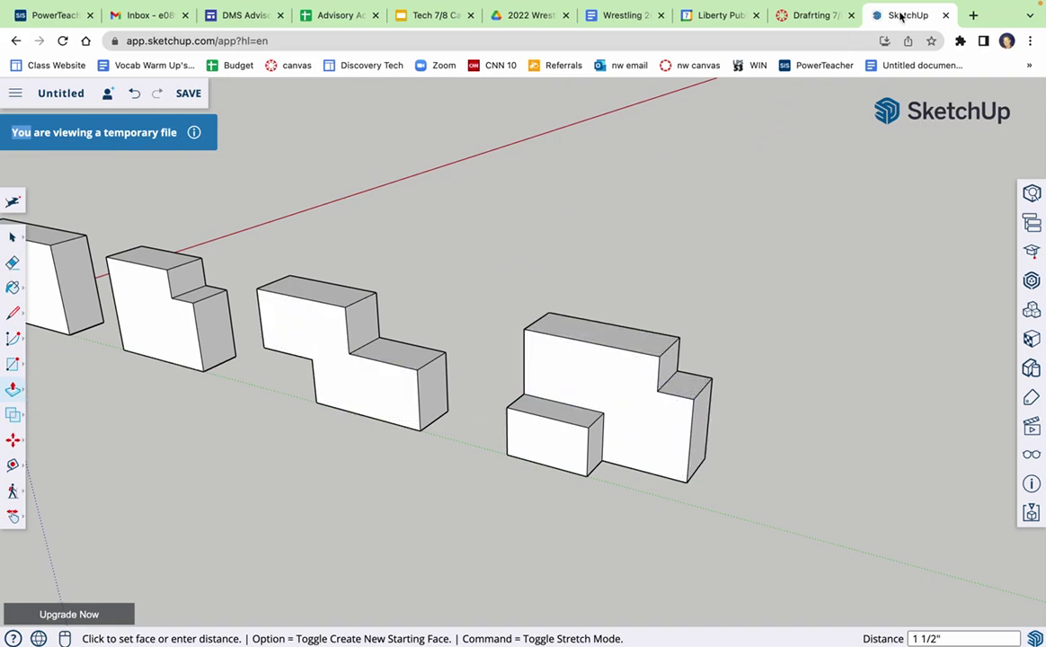
Examine Block 5's photos in the Canvas assignment for the arrow-shaped block's dimensions
{"action": "left_click", "coordinate": [813, 16]}
{"action": "scroll", "coordinate": [396, 412], "scroll_direction": "down", "scroll_amount": 1}
{"action": "scroll", "coordinate": [397, 412], "scroll_direction": "down", "scroll_amount": 5}
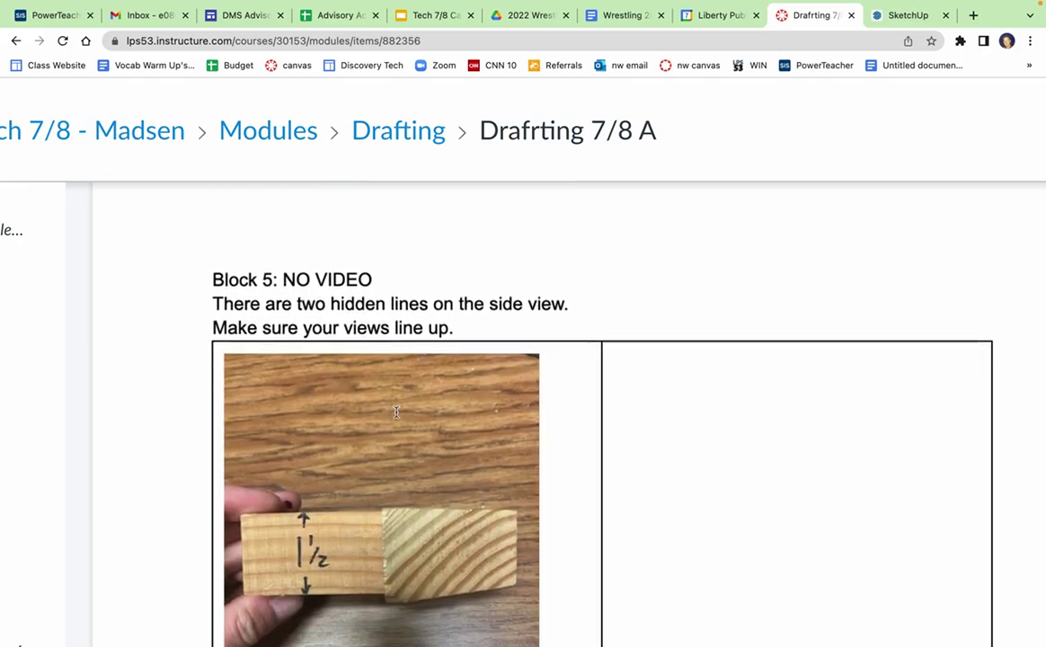
{"action": "scroll", "coordinate": [397, 412], "scroll_direction": "down", "scroll_amount": 2, "text": "ctrl"}
{"action": "scroll", "coordinate": [395, 414], "scroll_direction": "down", "scroll_amount": 1, "text": "ctrl"}
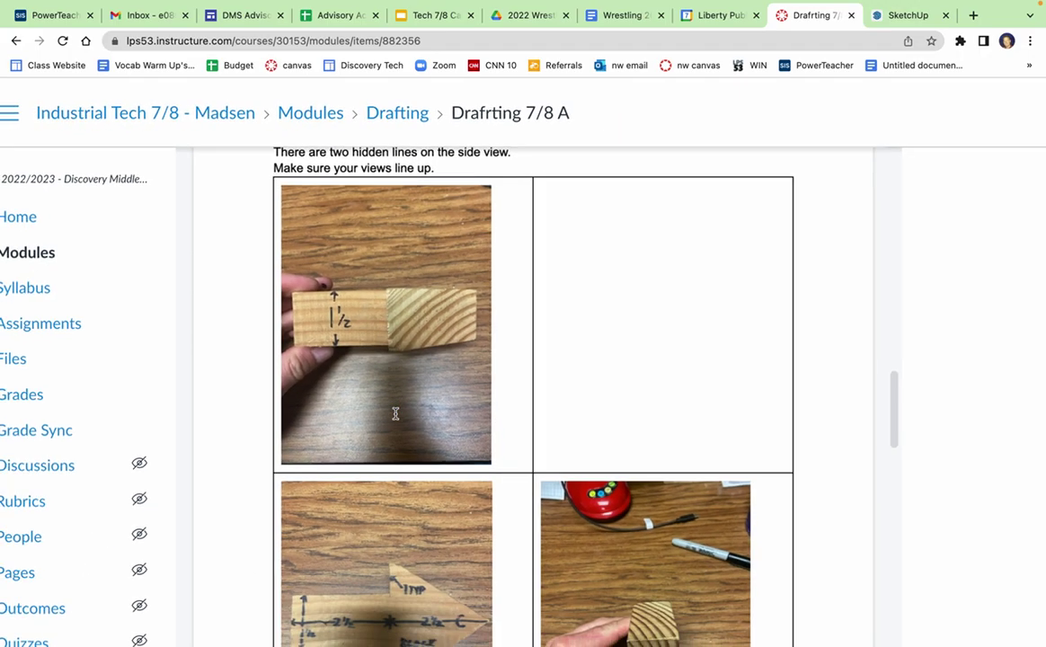
{"action": "scroll", "coordinate": [395, 413], "scroll_direction": "down", "scroll_amount": 2}
{"action": "scroll", "coordinate": [359, 452], "scroll_direction": "up", "scroll_amount": 5, "text": "ctrl"}
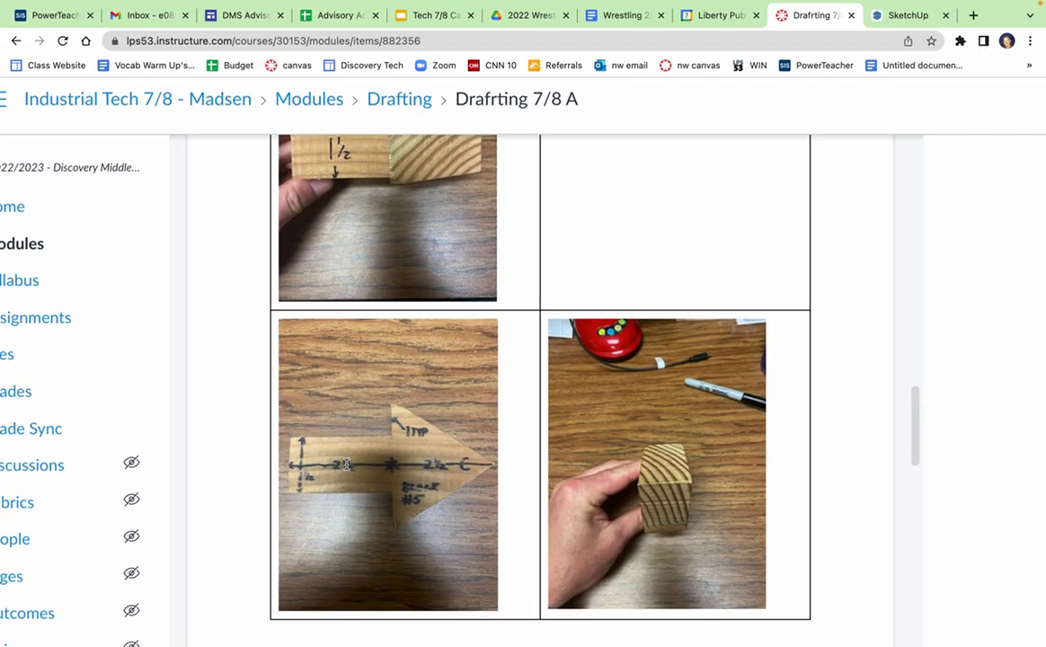
{"action": "scroll", "coordinate": [334, 490], "scroll_direction": "down", "scroll_amount": 1}
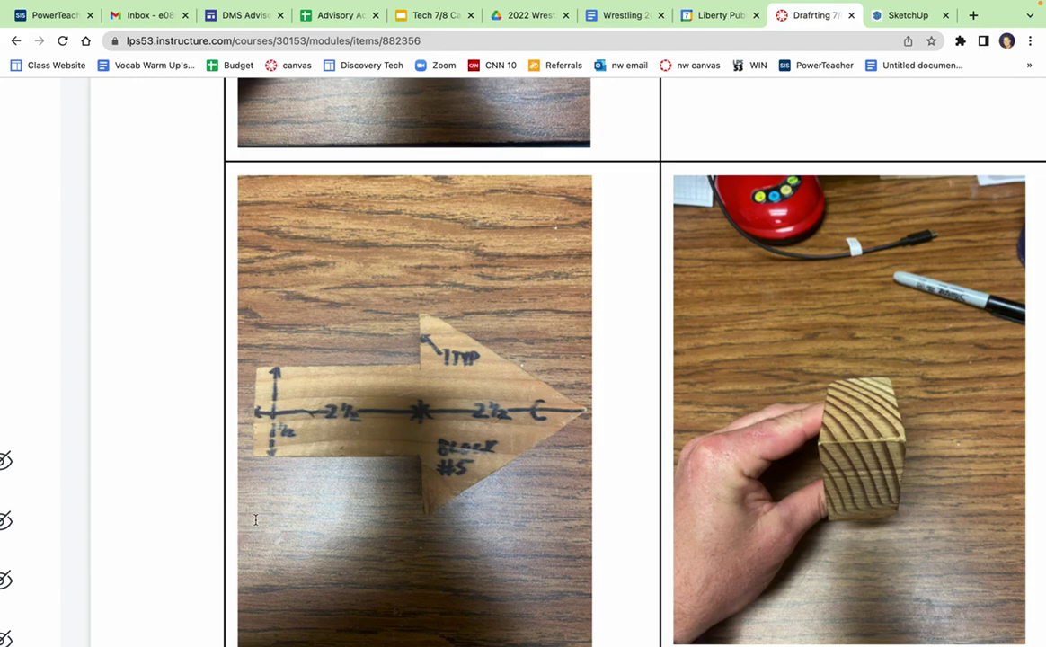
In SketchUp, draw a spacer from Block 4's lower front corner along the red axis to the green axis, and continue it along the green axis
{"action": "left_click", "coordinate": [876, 18]}
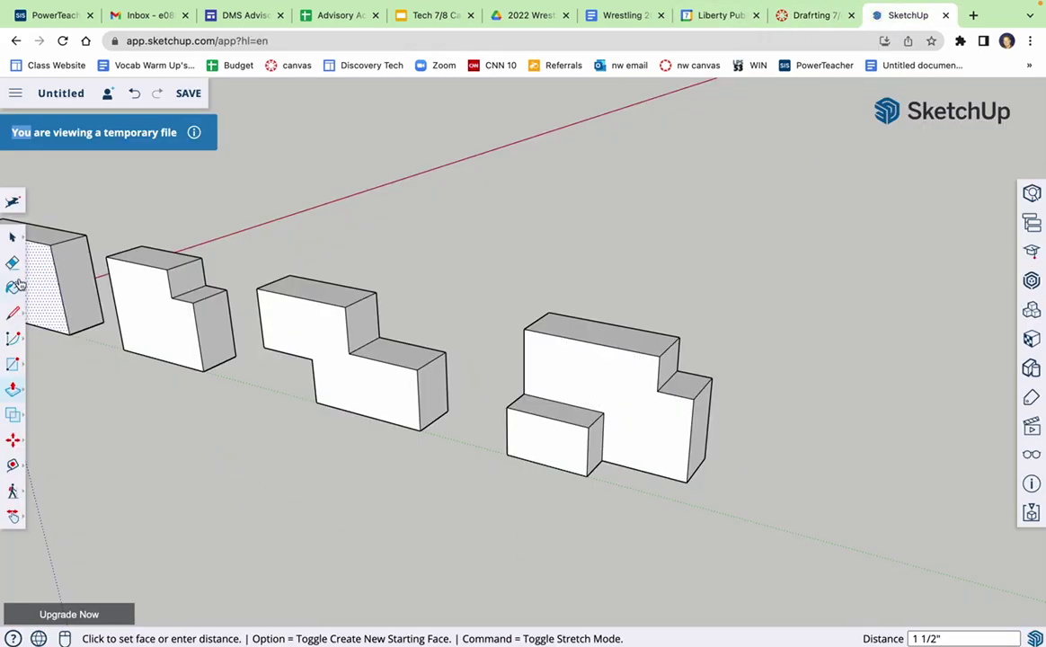
{"action": "left_click", "coordinate": [13, 314]}
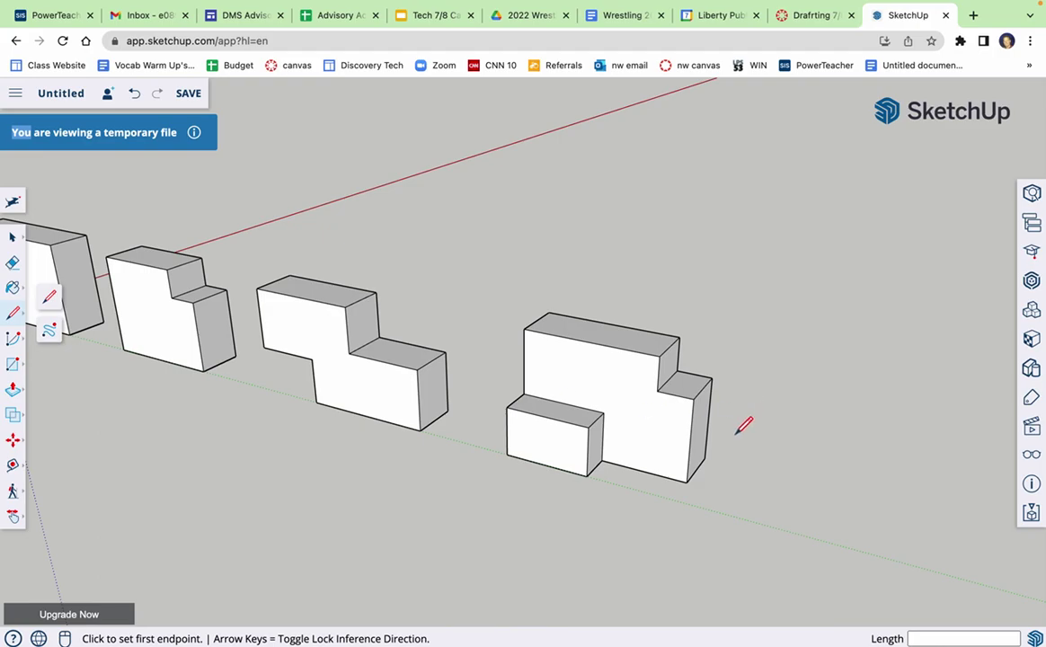
{"action": "left_click", "coordinate": [689, 481]}
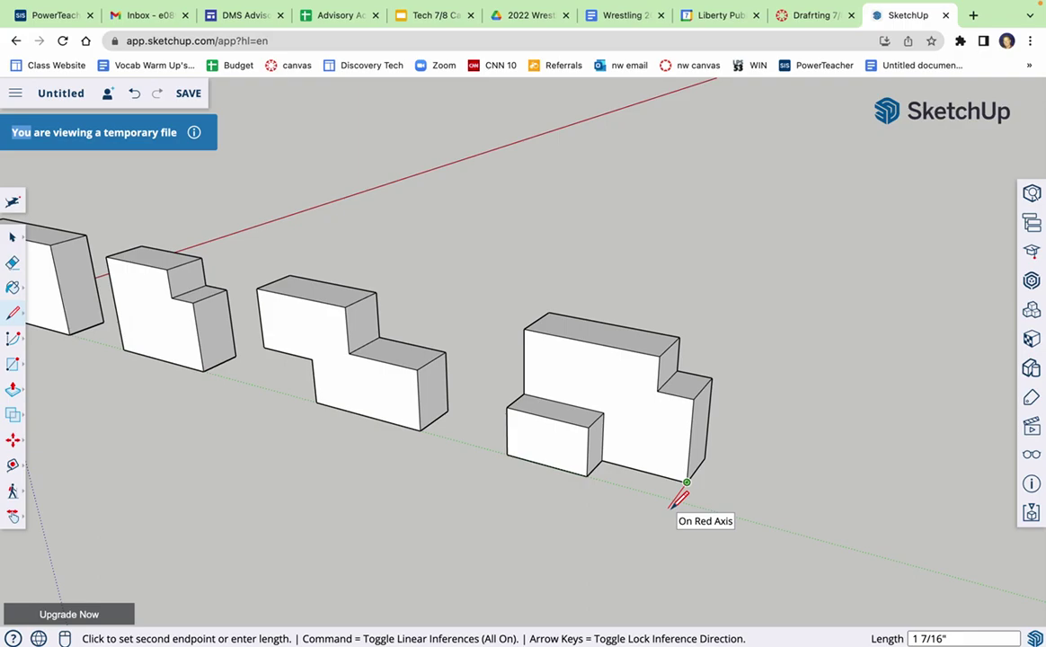
{"action": "left_click", "coordinate": [674, 500]}
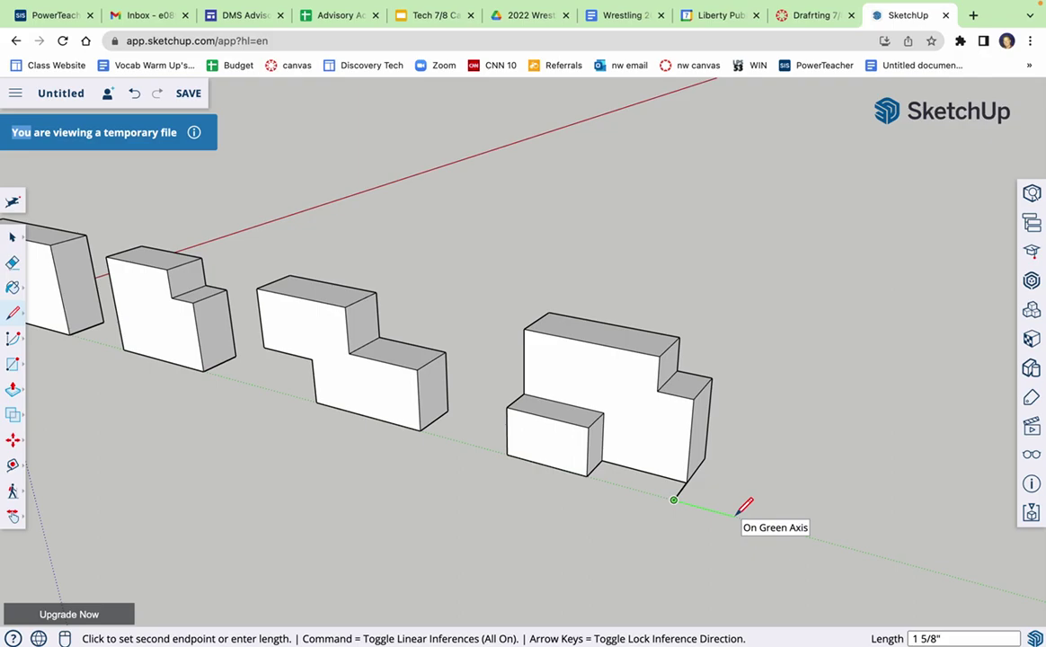
{"action": "left_click", "coordinate": [789, 531]}
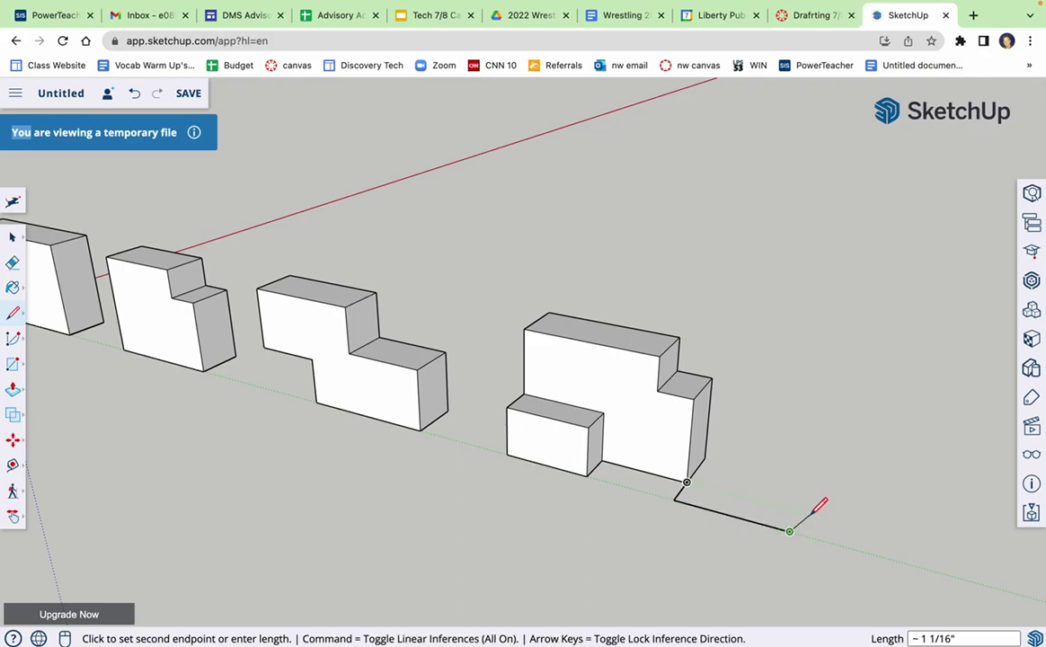
Recheck Block 5's photo, and draw a 1" line up from the spacer's end and the arrow shaft's 2.5" lower edge along the green axis
{"action": "left_click", "coordinate": [809, 15]}
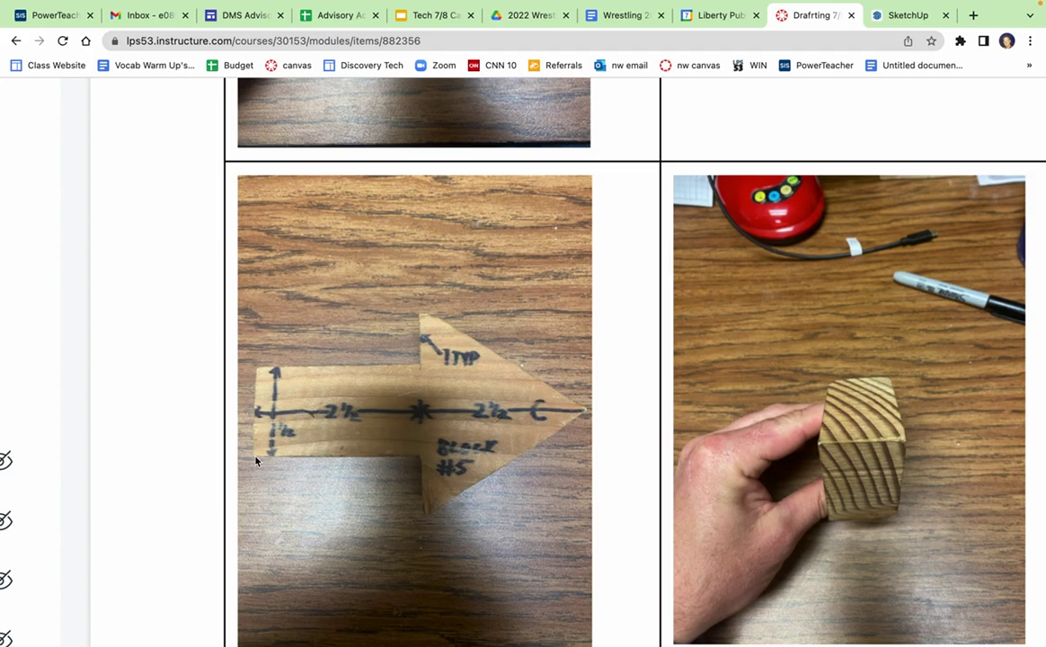
{"action": "left_click", "coordinate": [896, 15]}
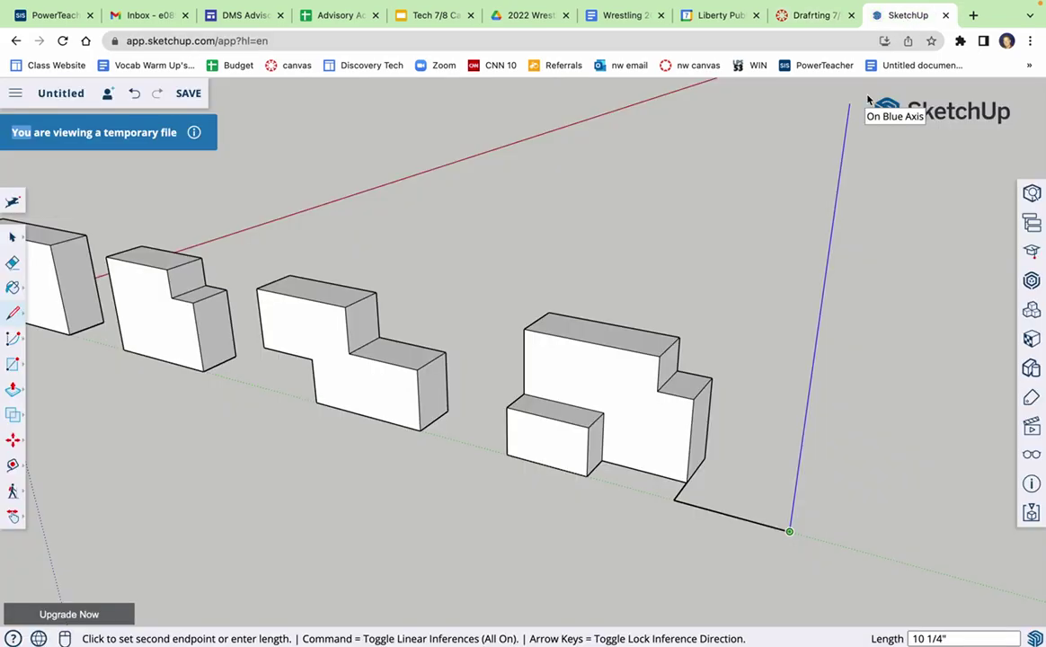
{"action": "type", "text": "16"}
{"action": "key", "text": "Return"}
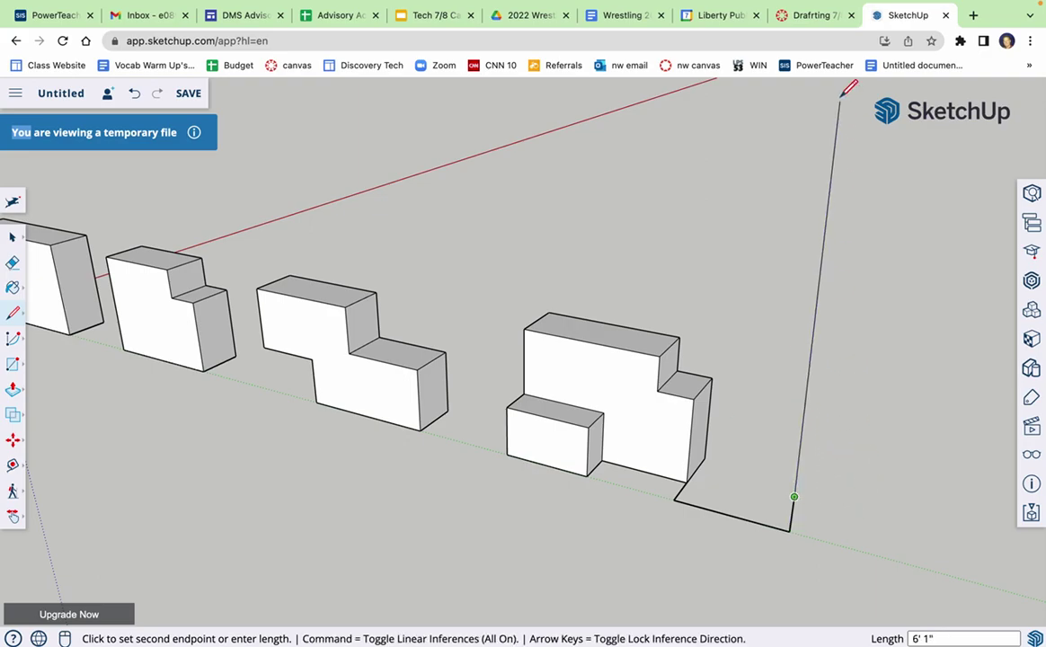
{"action": "left_click", "coordinate": [812, 18]}
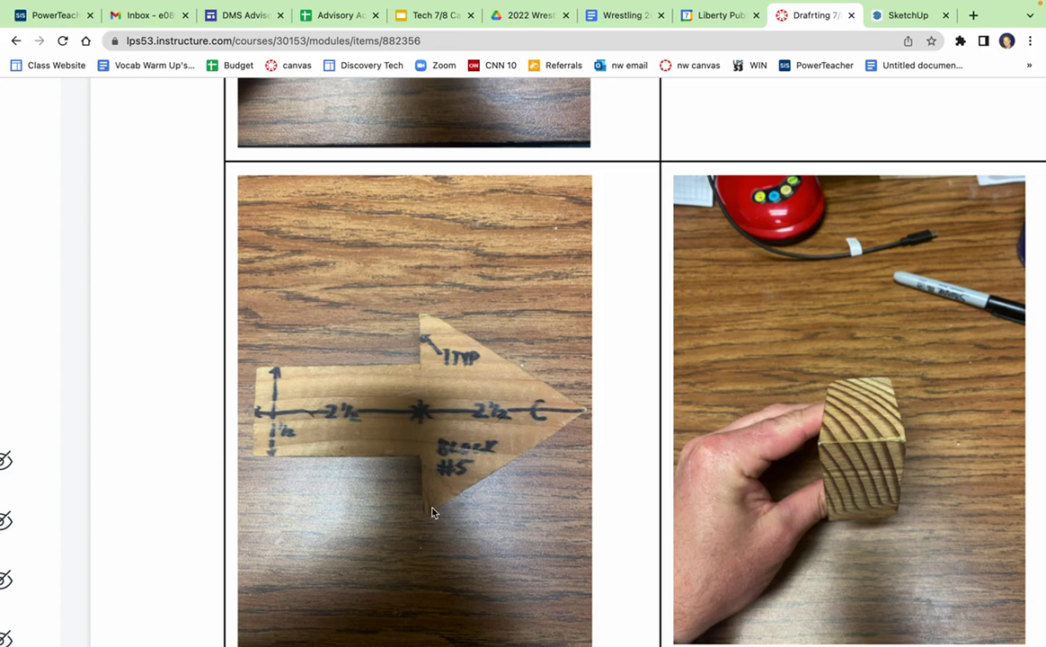
{"action": "left_click", "coordinate": [906, 18]}
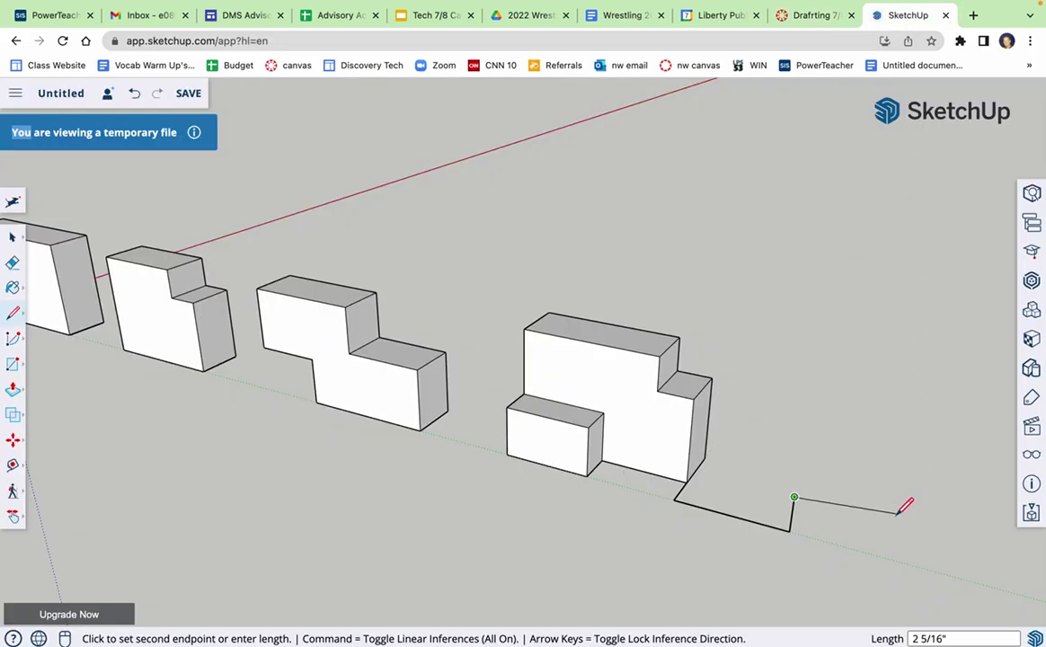
{"action": "type", "text": "5"}
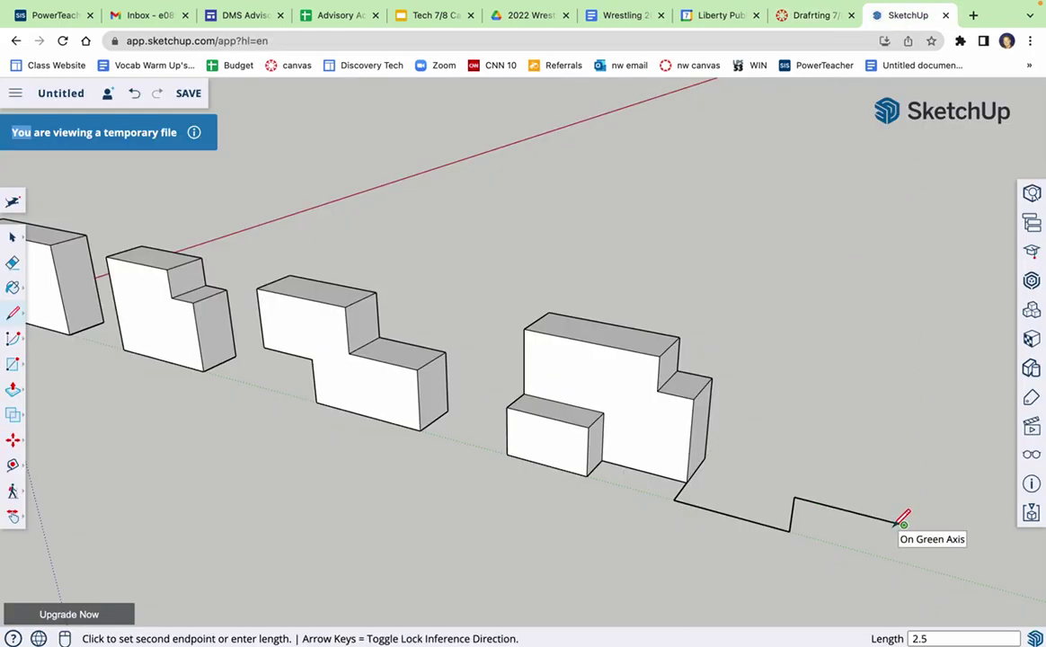
Finish the arrow shaft's 2.5" lower edge and draw the arrowhead's 1" lower shoulder down to the green axis
{"action": "key", "text": "Return"}
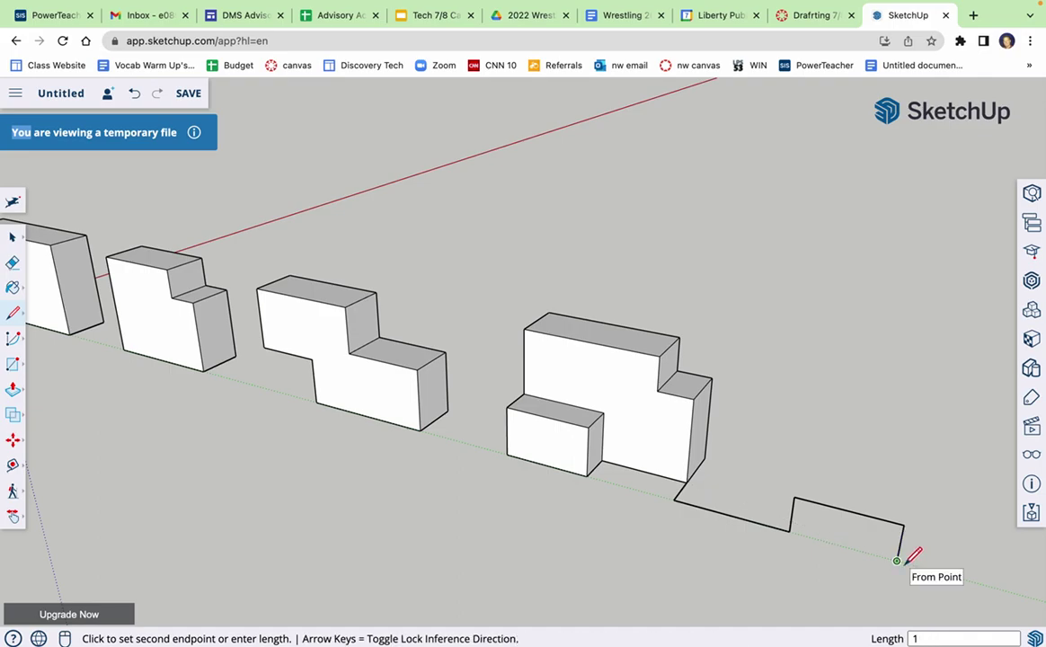
{"action": "left_click", "coordinate": [896, 560]}
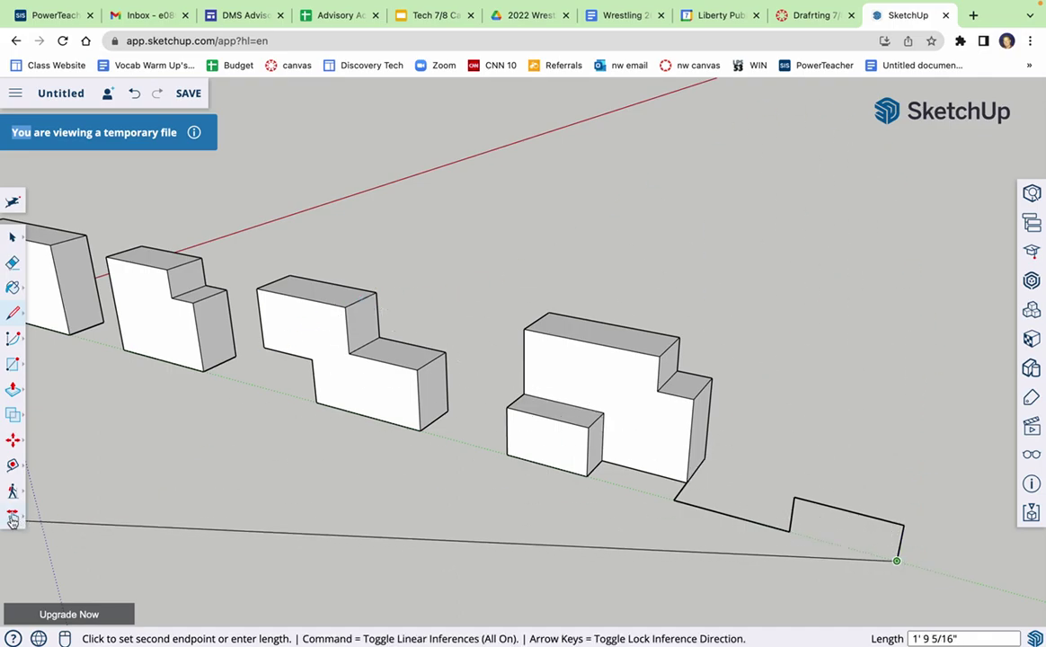
{"action": "key", "text": "h"}
{"action": "left_click_drag", "start_coordinate": [642, 495], "coordinate": [346, 391]}
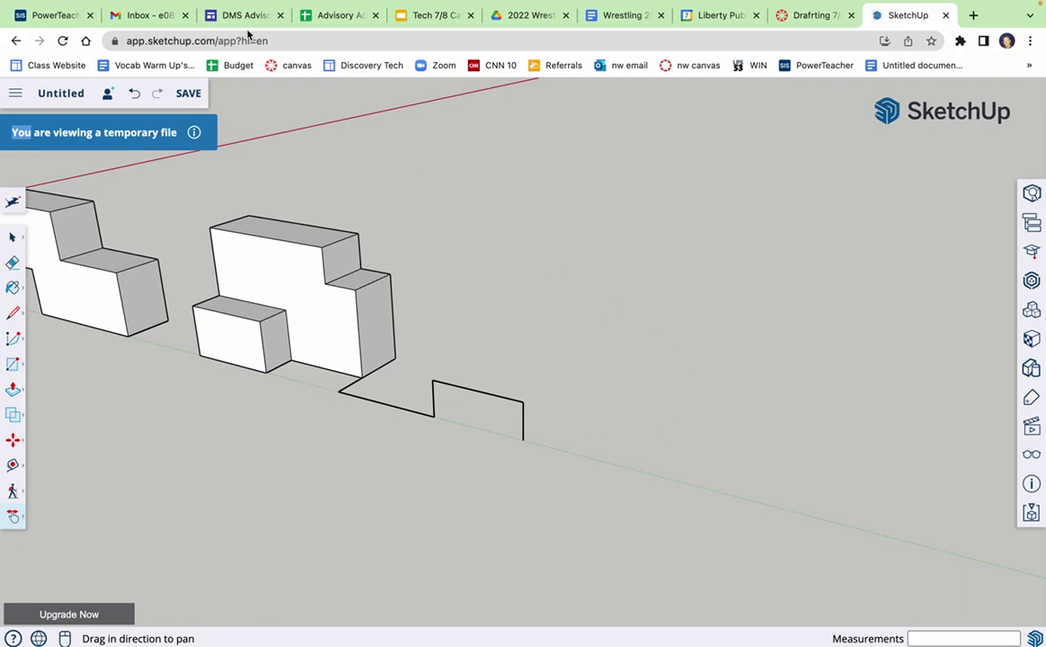
Recheck Block 5's photo in Canvas, and in SketchUp erase the spacer lines and the 1" vertical line leading up to the arrow shaft
{"action": "left_click", "coordinate": [821, 18]}
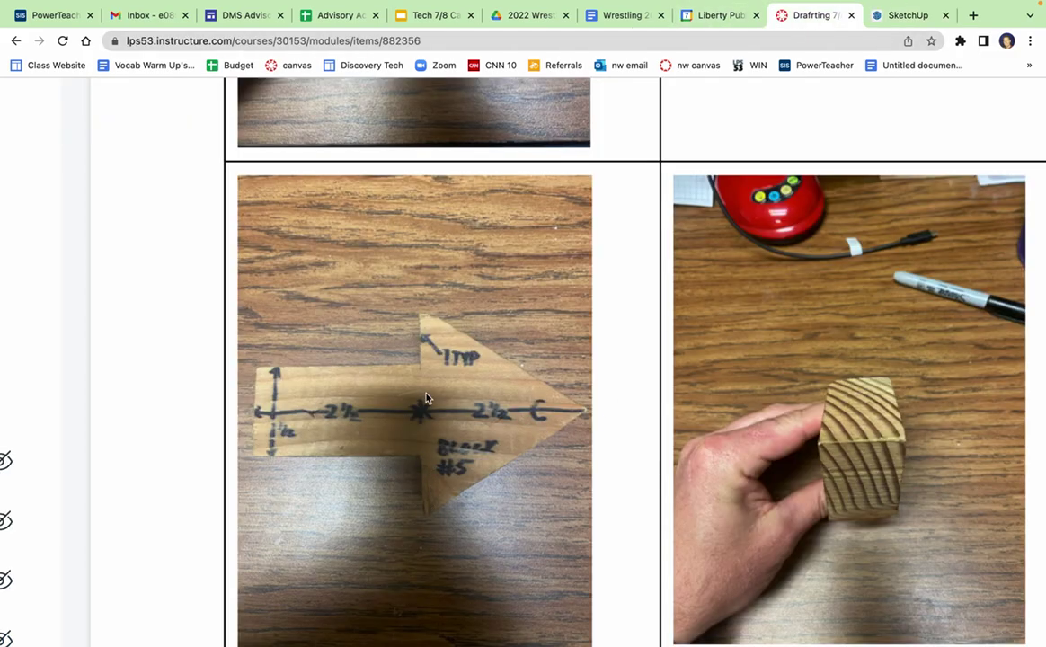
{"action": "left_click", "coordinate": [897, 26]}
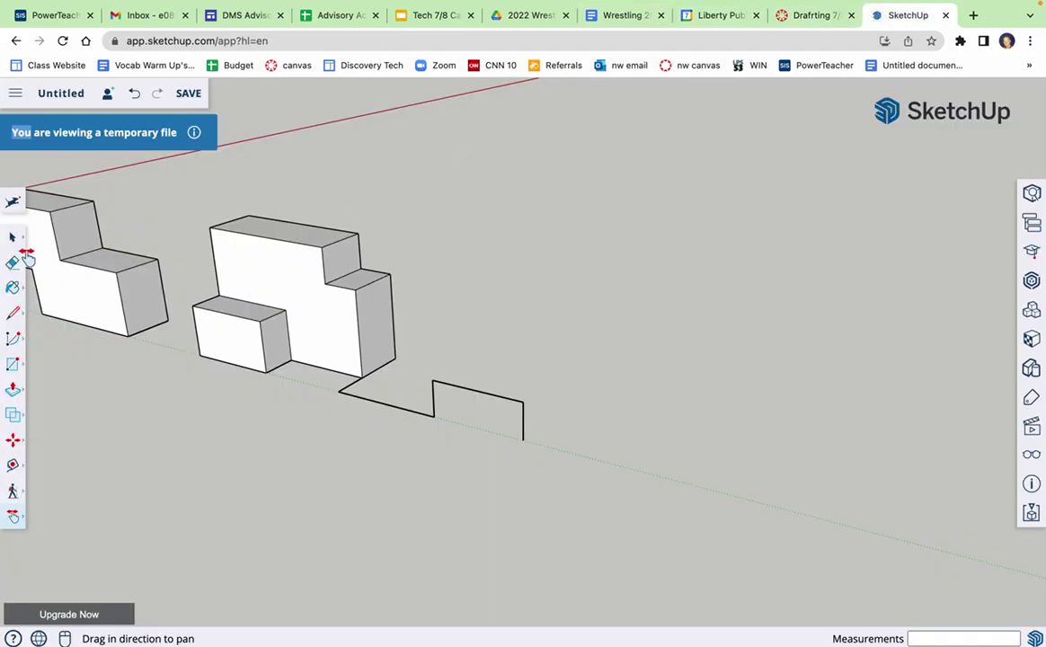
{"action": "left_click", "coordinate": [13, 263]}
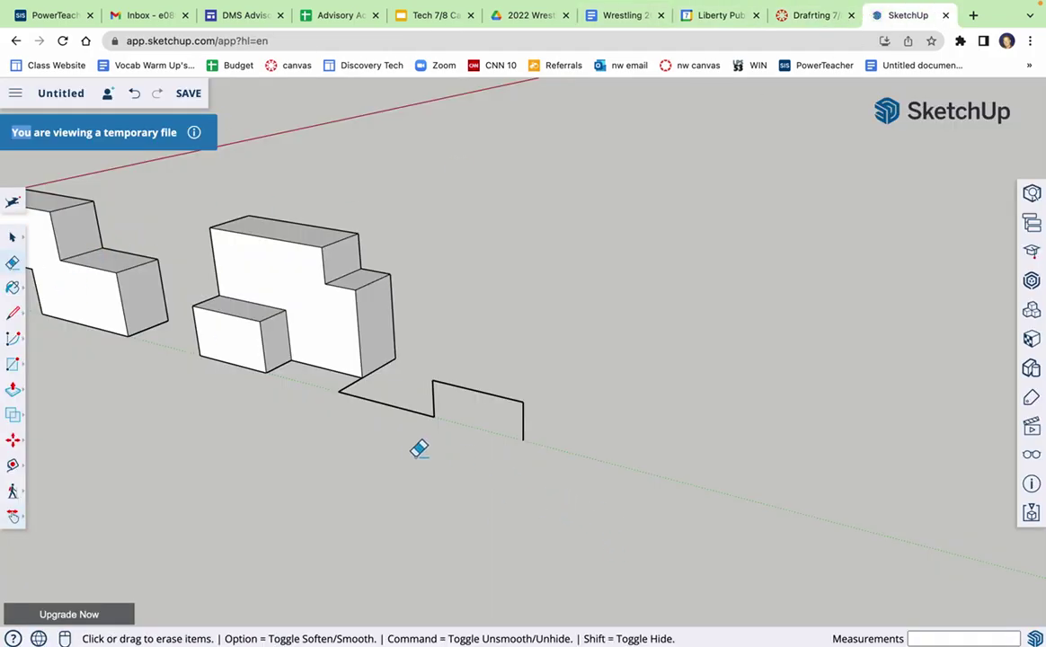
{"action": "left_click", "coordinate": [347, 388]}
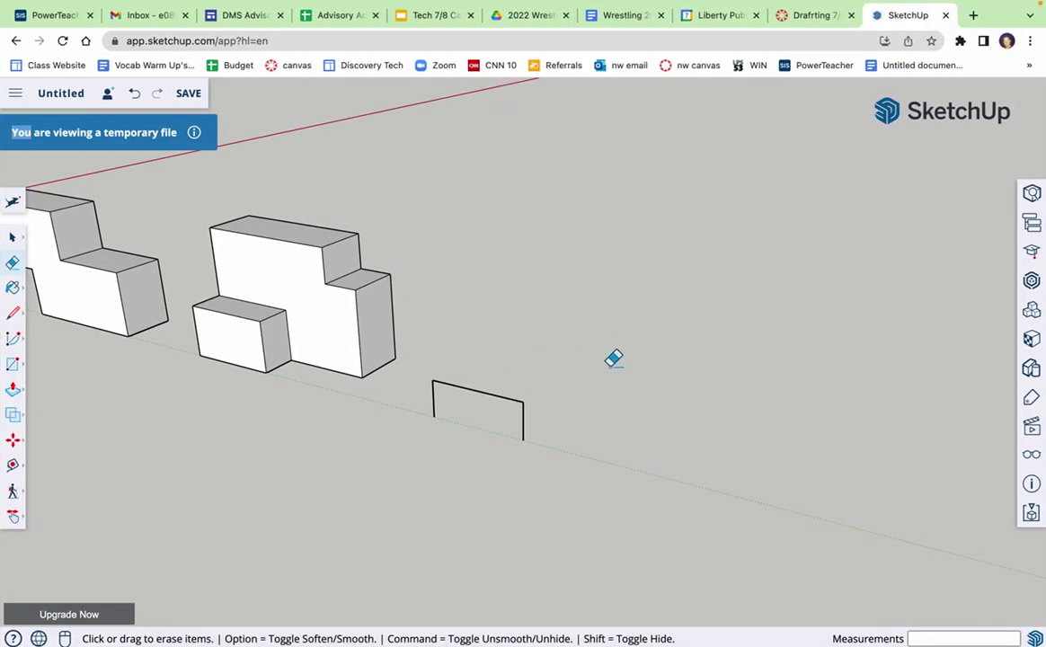
{"action": "left_click", "coordinate": [434, 395]}
Recheck Block 5's photo, and draw the arrow shaft's 1.5" end edge up along the blue axis from its lower edge
{"action": "left_click", "coordinate": [815, 20]}
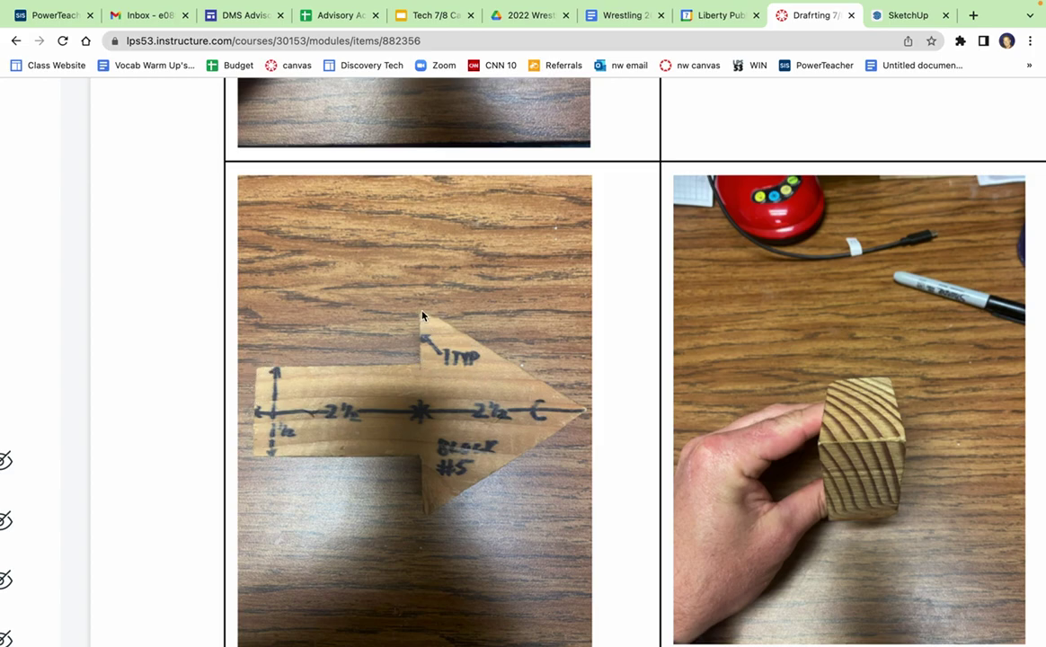
{"action": "left_click", "coordinate": [906, 15]}
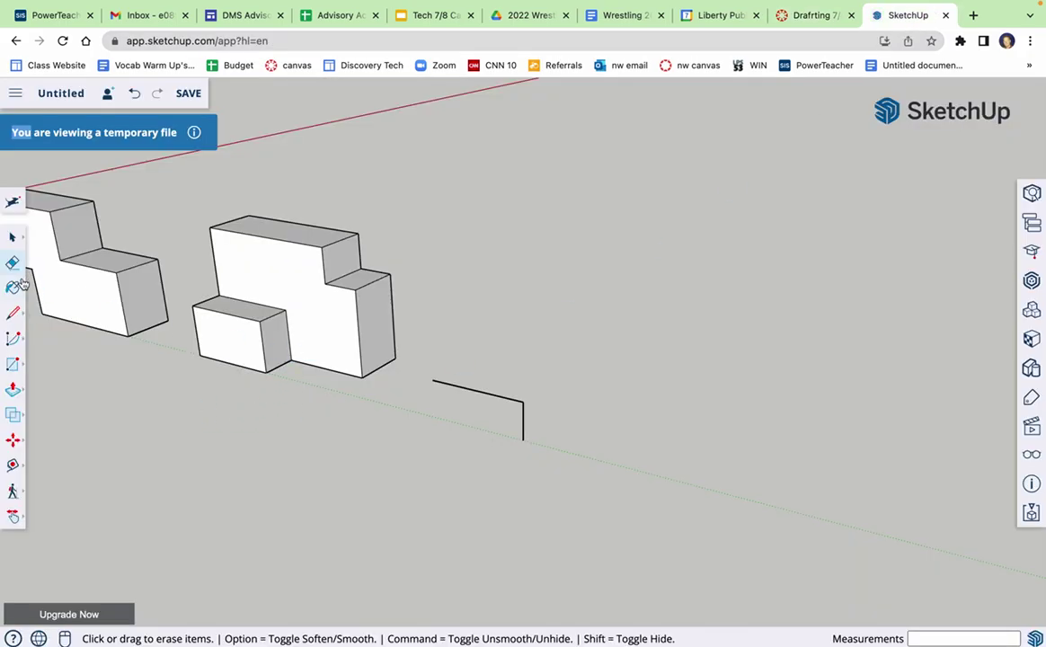
{"action": "left_click", "coordinate": [13, 314]}
{"action": "left_click", "coordinate": [432, 380]}
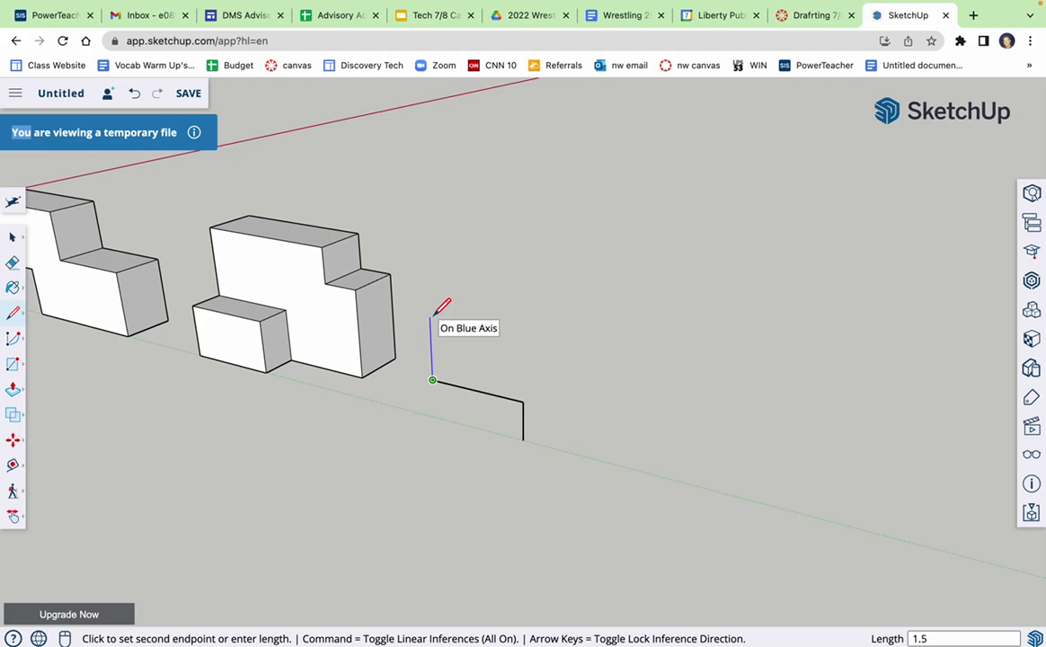
{"action": "left_click", "coordinate": [431, 321]}
Draw the arrow shaft's 2.5" upper edge along the green axis and the arrowhead's 1" upper shoulder along the blue axis
{"action": "type", "text": "2.5"}
{"action": "key", "text": "Return"}
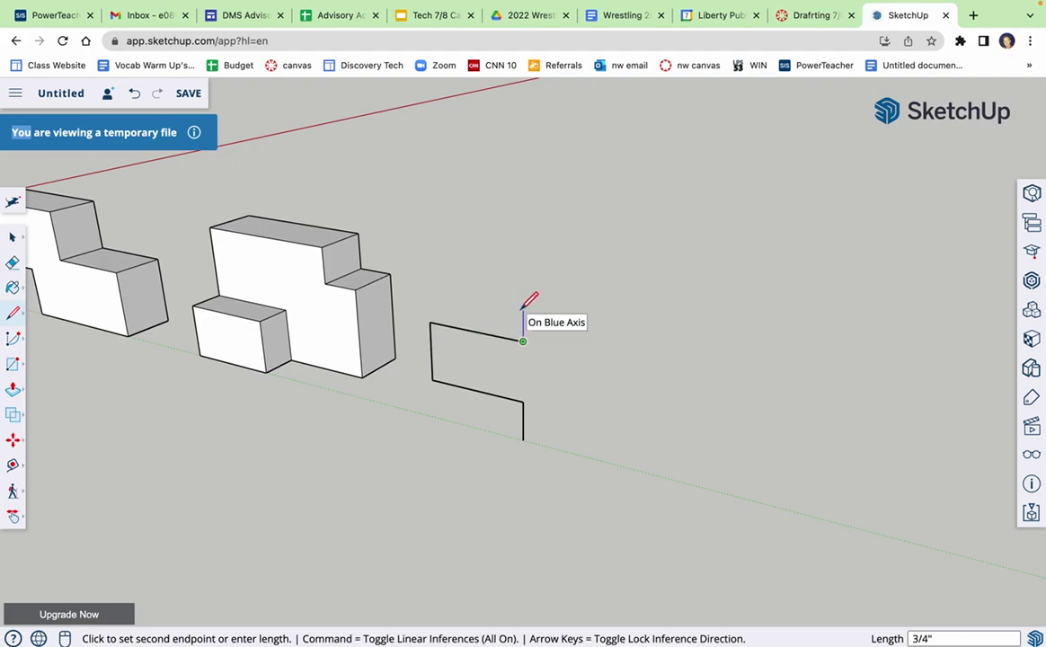
{"action": "type", "text": "1"}
{"action": "key", "text": "Return"}
{"action": "key", "text": "Escape"}
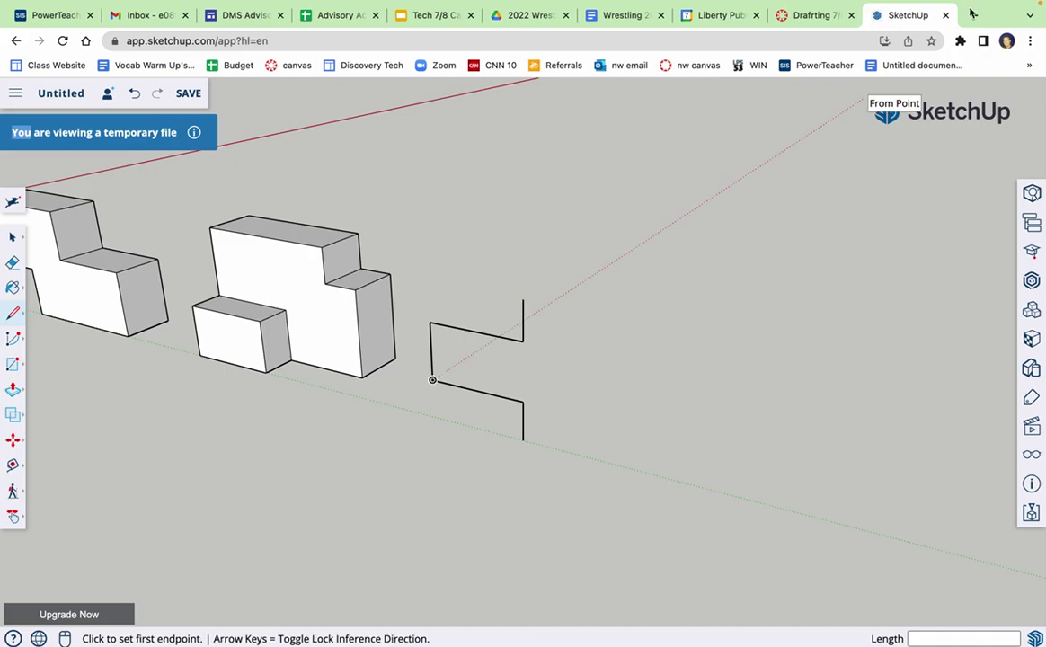
Recheck Block 5's photo, and draw a 5" centerline along the green axis from the midpoint of the shaft's end edge
{"action": "left_click", "coordinate": [809, 16]}
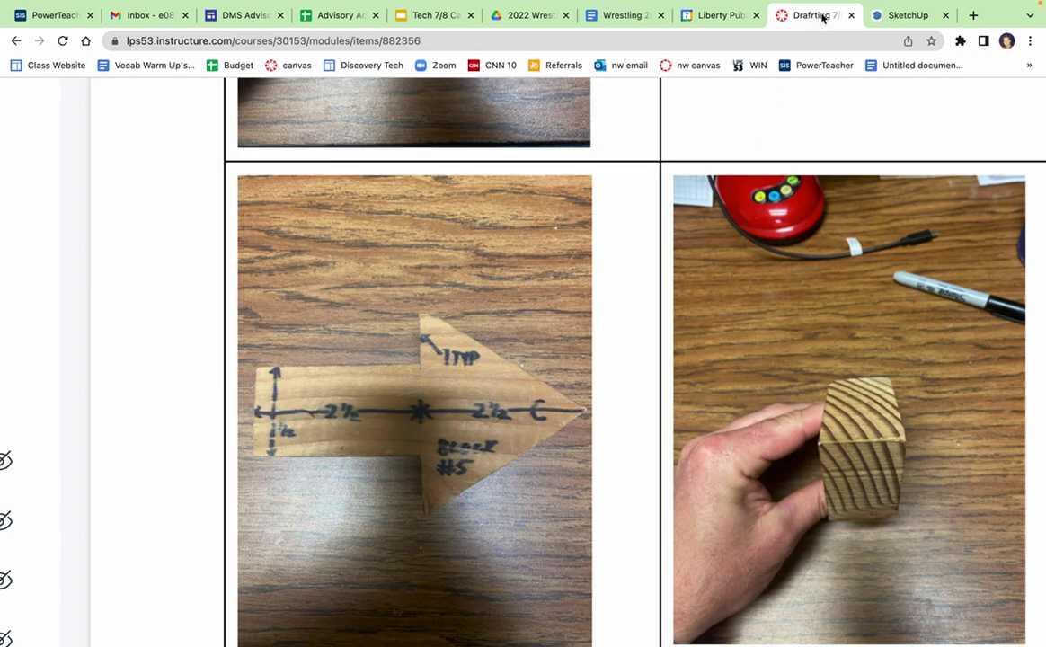
{"action": "left_click", "coordinate": [899, 15]}
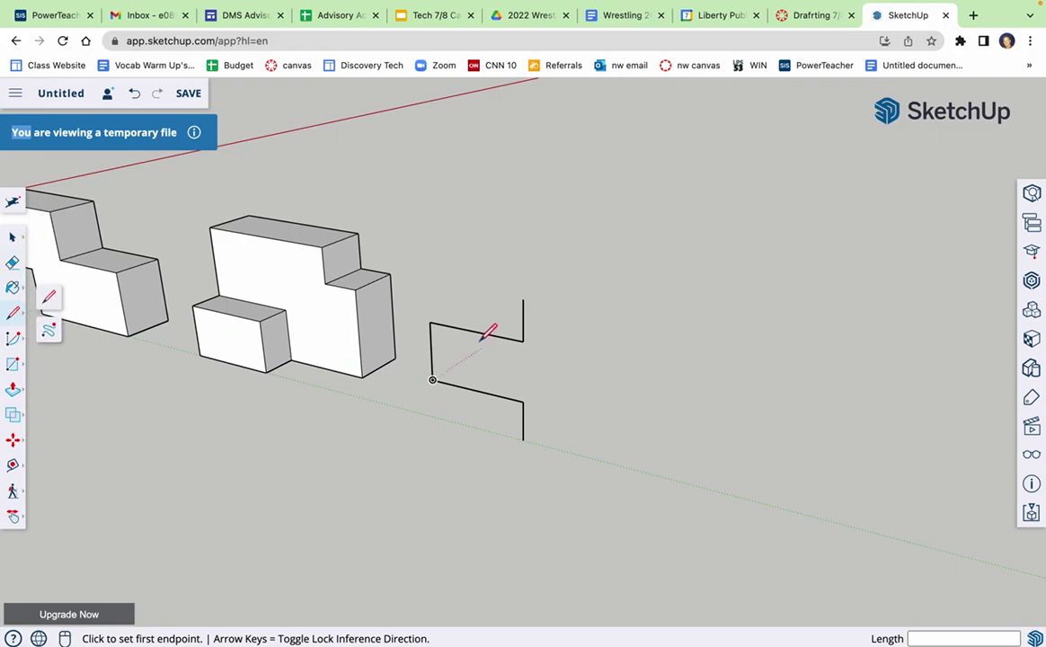
{"action": "left_click", "coordinate": [431, 351]}
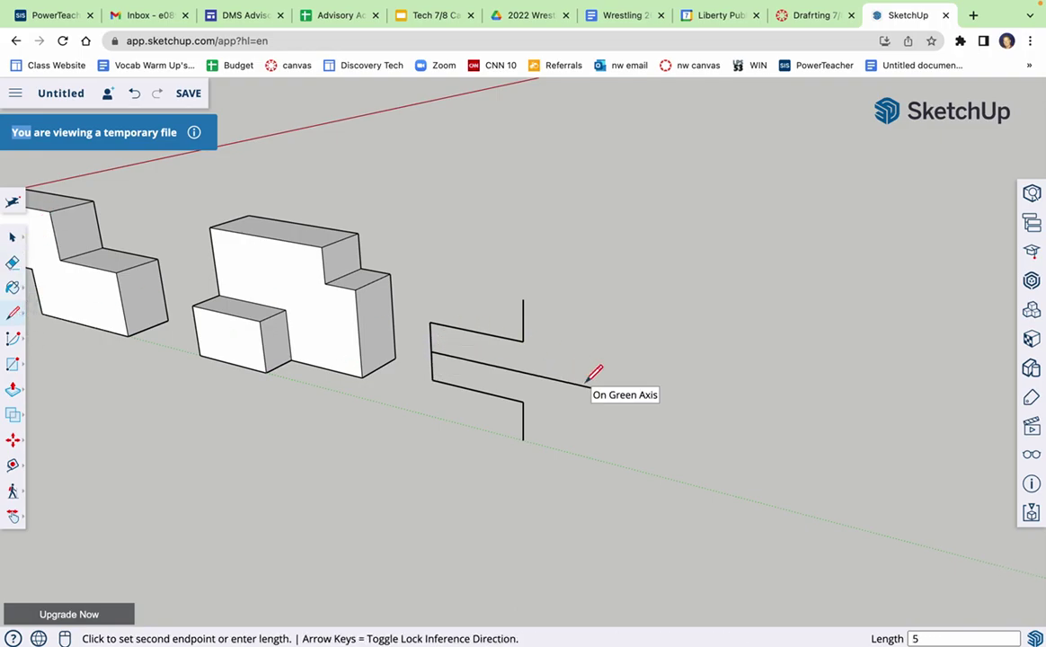
{"action": "left_click", "coordinate": [626, 395]}
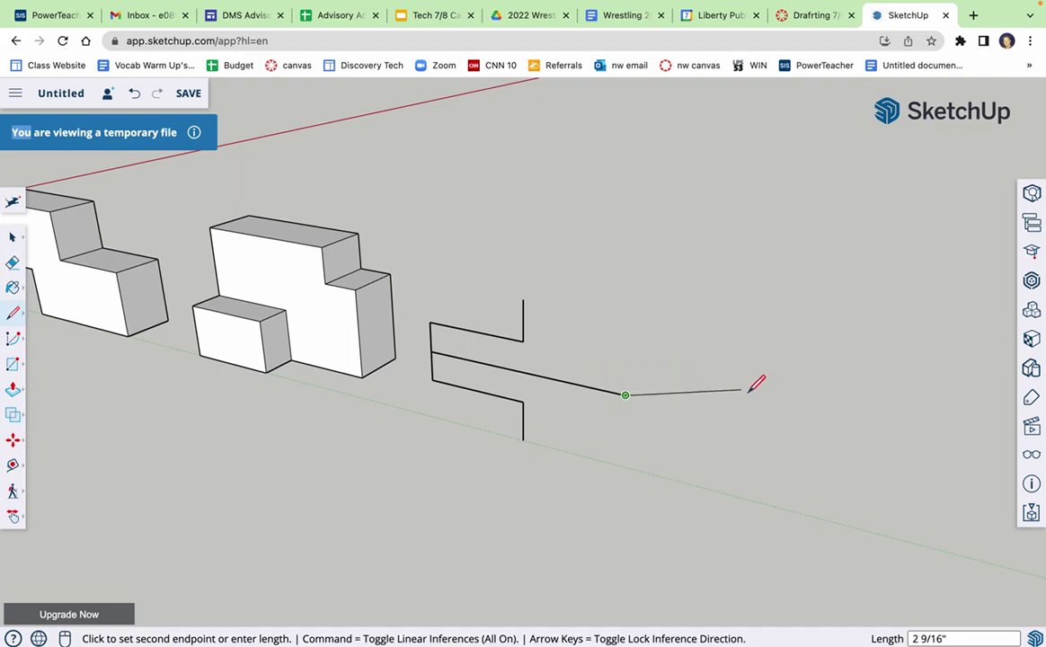
Draw the arrowhead's two slanted edges, connecting the lower and upper shoulder ends to the centerline's tip
{"action": "left_click", "coordinate": [523, 440]}
{"action": "left_click", "coordinate": [626, 396]}
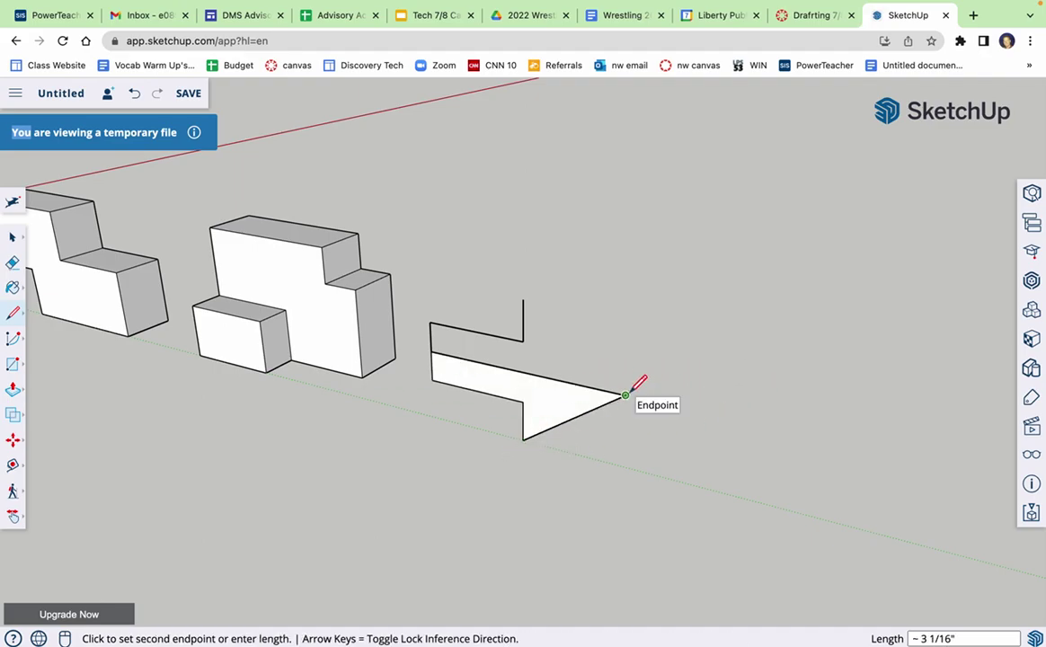
{"action": "left_click", "coordinate": [523, 299]}
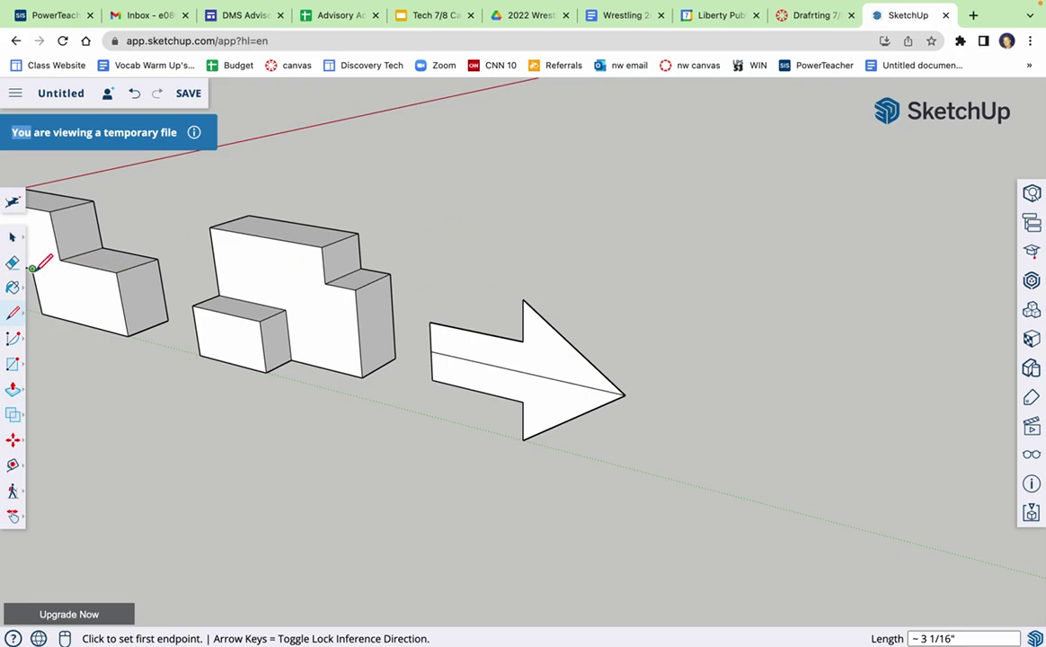
Erase the centerline across the arrow so that it forms a single face
{"action": "left_click", "coordinate": [13, 262]}
{"action": "left_click_drag", "start_coordinate": [516, 359], "coordinate": [601, 409]}
{"action": "scroll", "coordinate": [236, 455], "scroll_direction": "down", "scroll_amount": 1}
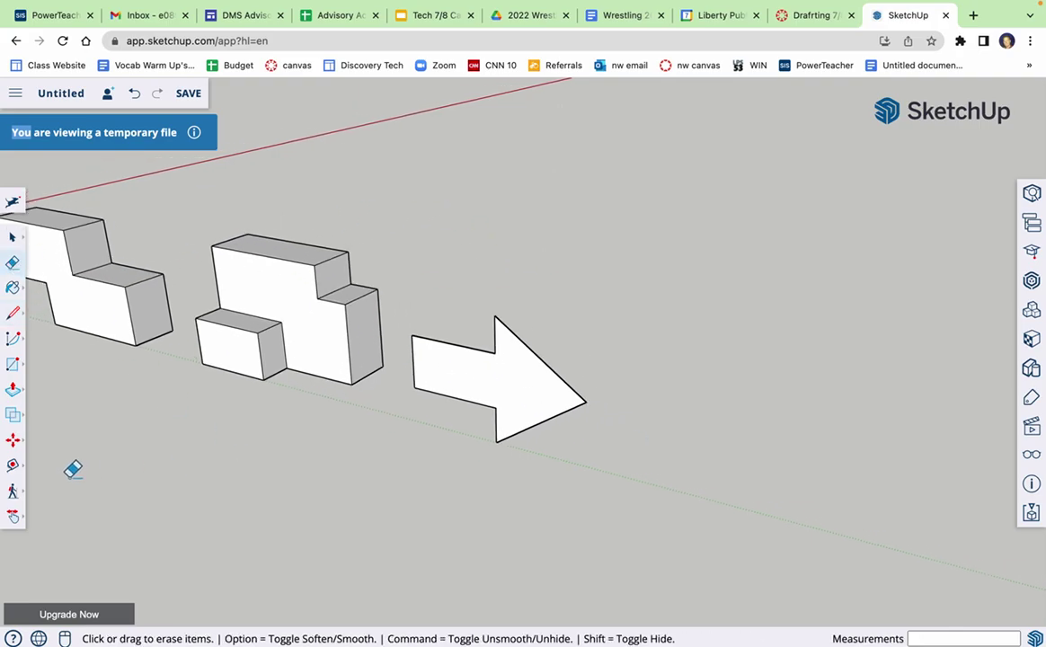
Push/Pull the arrow face to a thickness of 1 1/2"
{"action": "left_click", "coordinate": [12, 388]}
{"action": "left_click", "coordinate": [524, 421]}
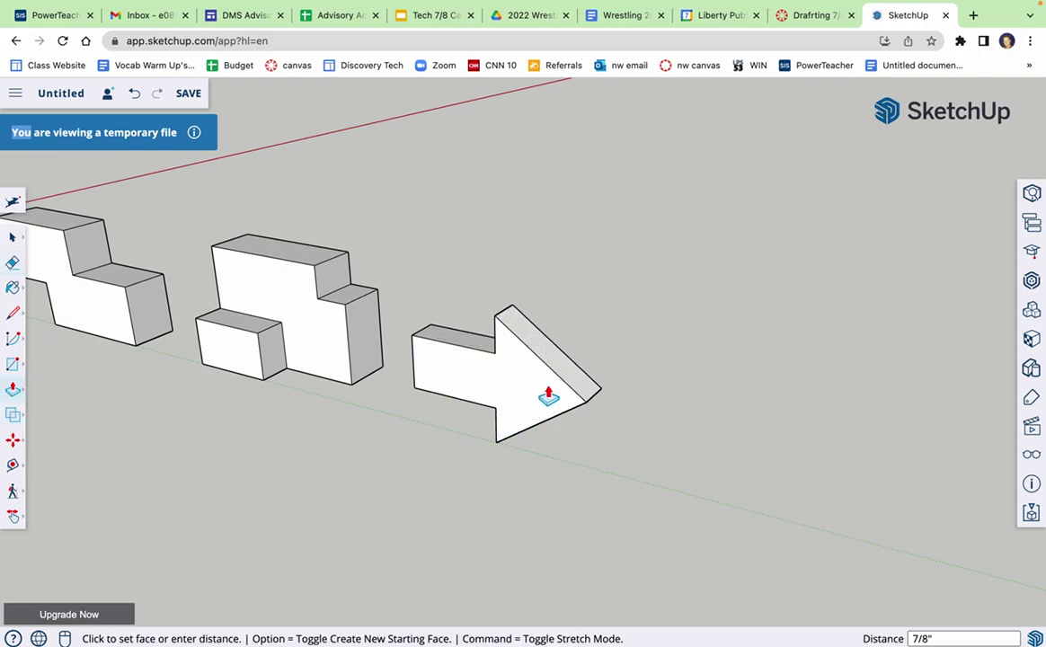
{"action": "key", "text": "Return"}
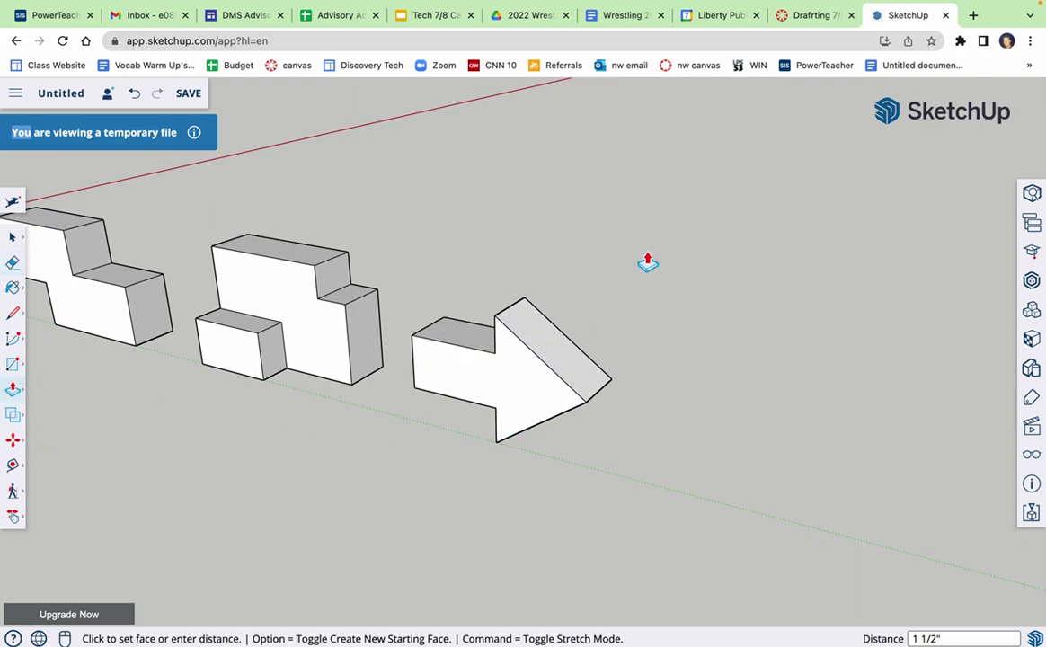
Examine the Block 5 and Block 6 photos in the Canvas assignment for the stepped, slanted Block 6's dimensions
{"action": "left_click", "coordinate": [809, 15]}
{"action": "scroll", "coordinate": [521, 424], "scroll_direction": "down", "scroll_amount": 3, "text": "ctrl"}
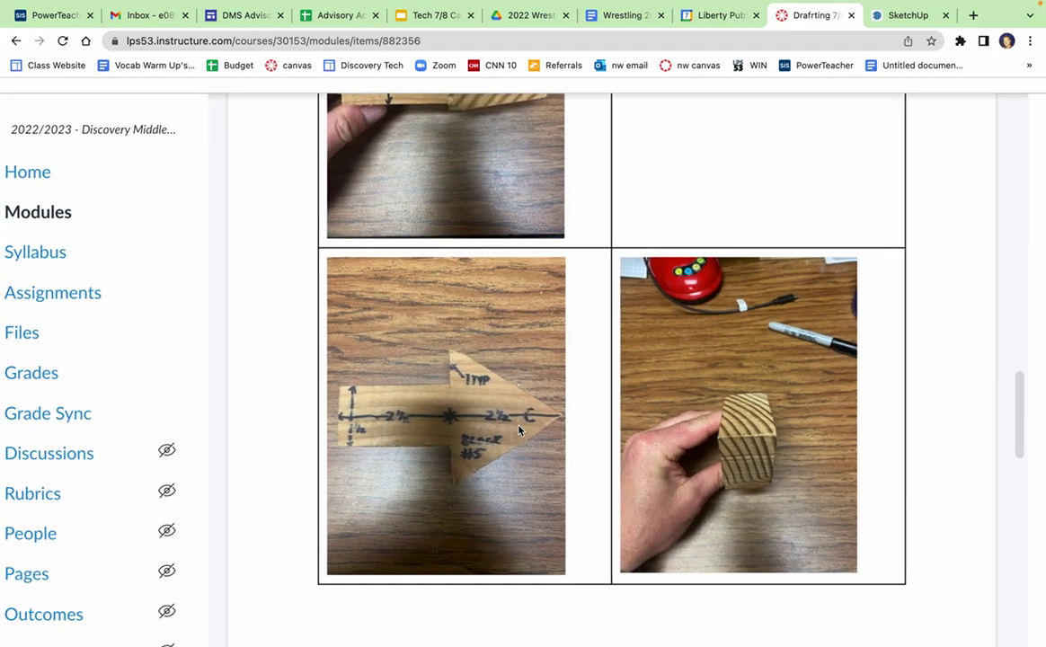
{"action": "scroll", "coordinate": [519, 432], "scroll_direction": "up", "scroll_amount": 3, "text": "ctrl"}
{"action": "scroll", "coordinate": [518, 431], "scroll_direction": "down", "scroll_amount": 3}
{"action": "scroll", "coordinate": [518, 431], "scroll_direction": "up", "scroll_amount": 5}
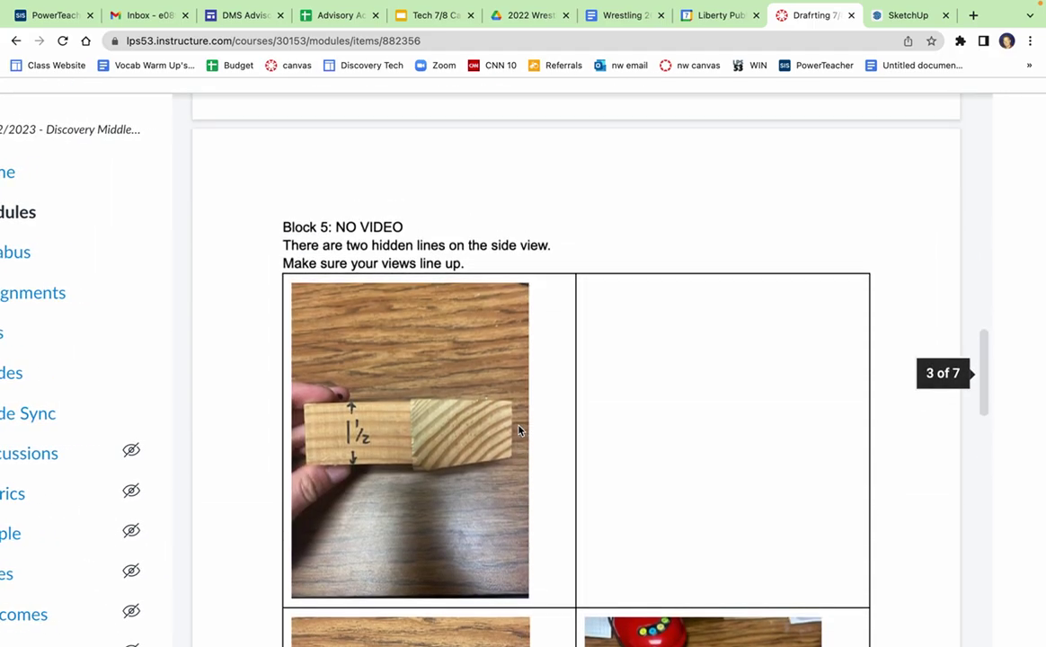
{"action": "scroll", "coordinate": [519, 431], "scroll_direction": "down", "scroll_amount": 7}
{"action": "scroll", "coordinate": [518, 430], "scroll_direction": "down", "scroll_amount": 5}
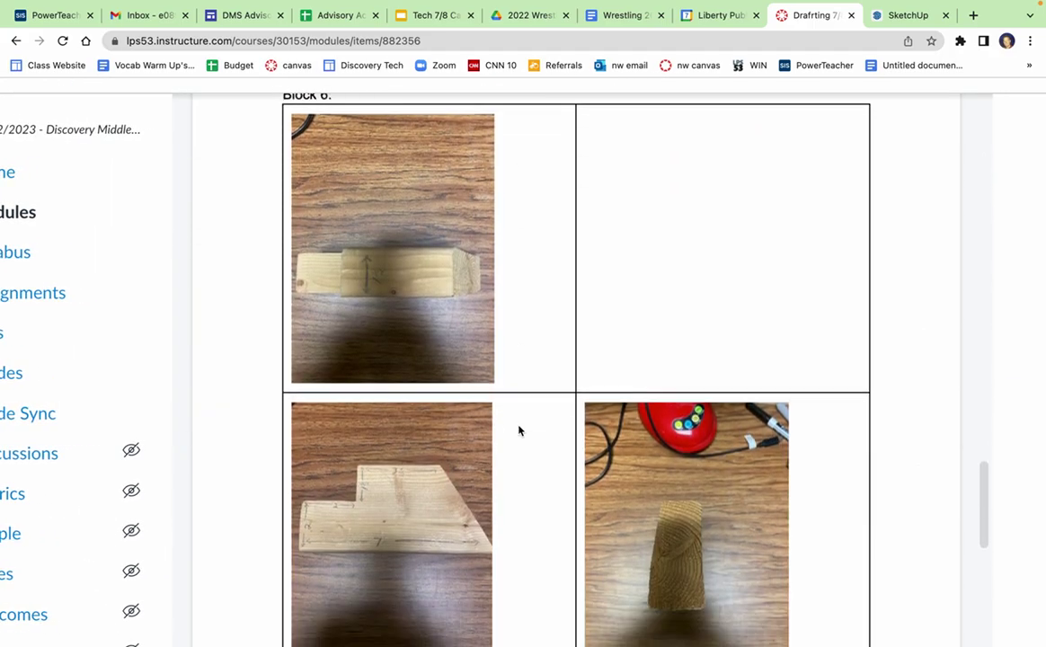
{"action": "scroll", "coordinate": [503, 456], "scroll_direction": "right", "scroll_amount": 1}
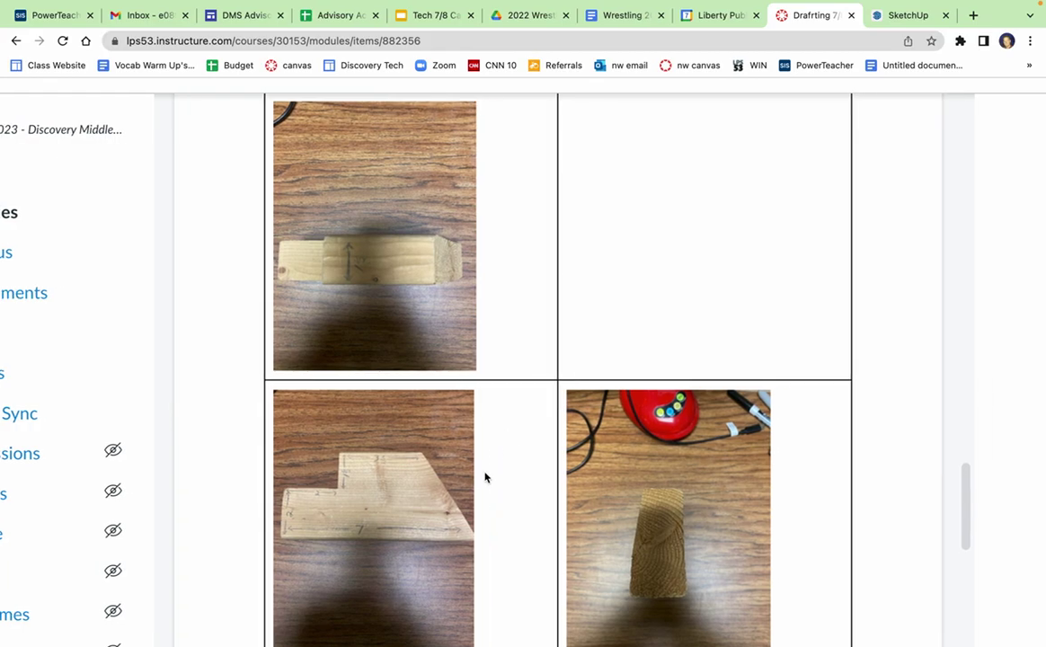
{"action": "scroll", "coordinate": [344, 572], "scroll_direction": "up", "scroll_amount": 3, "text": "ctrl"}
{"action": "scroll", "coordinate": [345, 570], "scroll_direction": "up", "scroll_amount": 1, "text": "ctrl"}
{"action": "scroll", "coordinate": [343, 566], "scroll_direction": "down", "scroll_amount": 1}
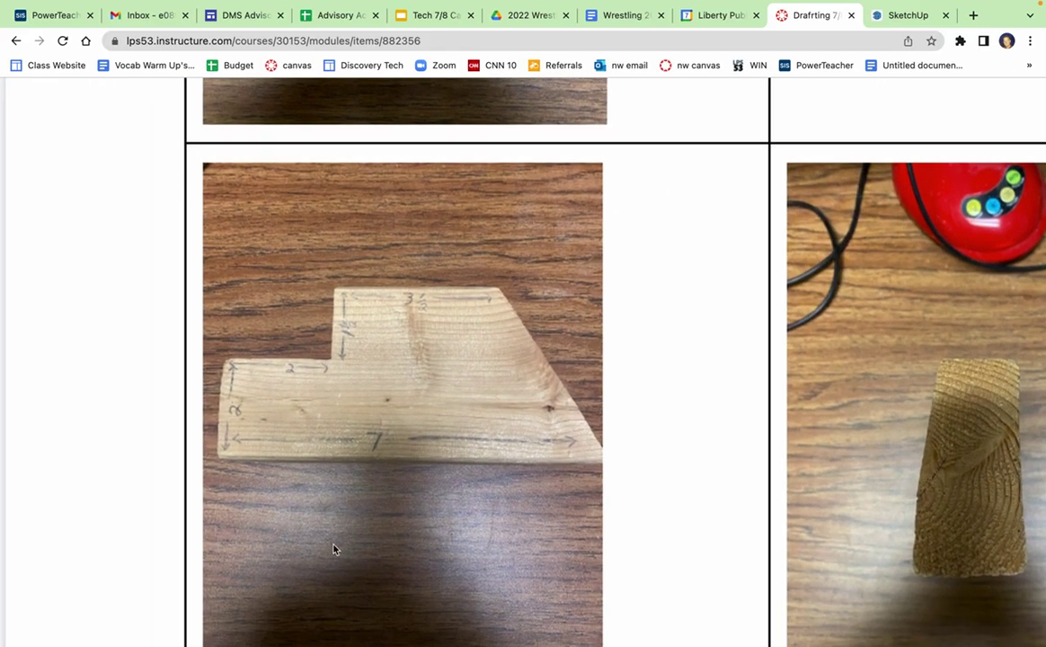
In SketchUp, draw a spacer from the arrow's tip 1.75" down the blue axis and 3" along the green axis
{"action": "left_click", "coordinate": [953, 18]}
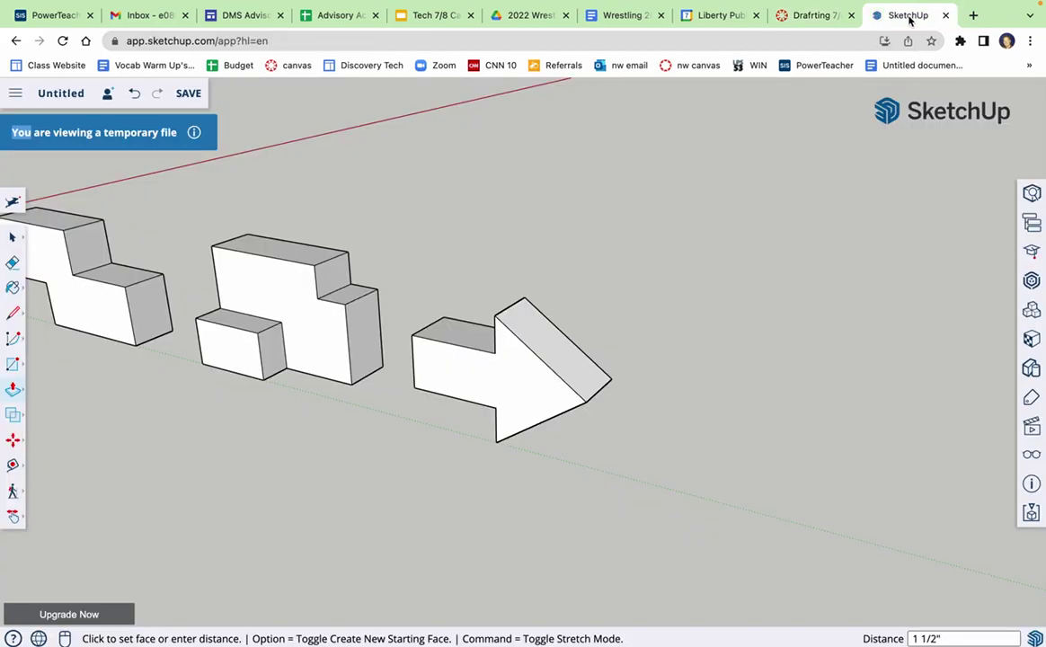
{"action": "left_click", "coordinate": [12, 312]}
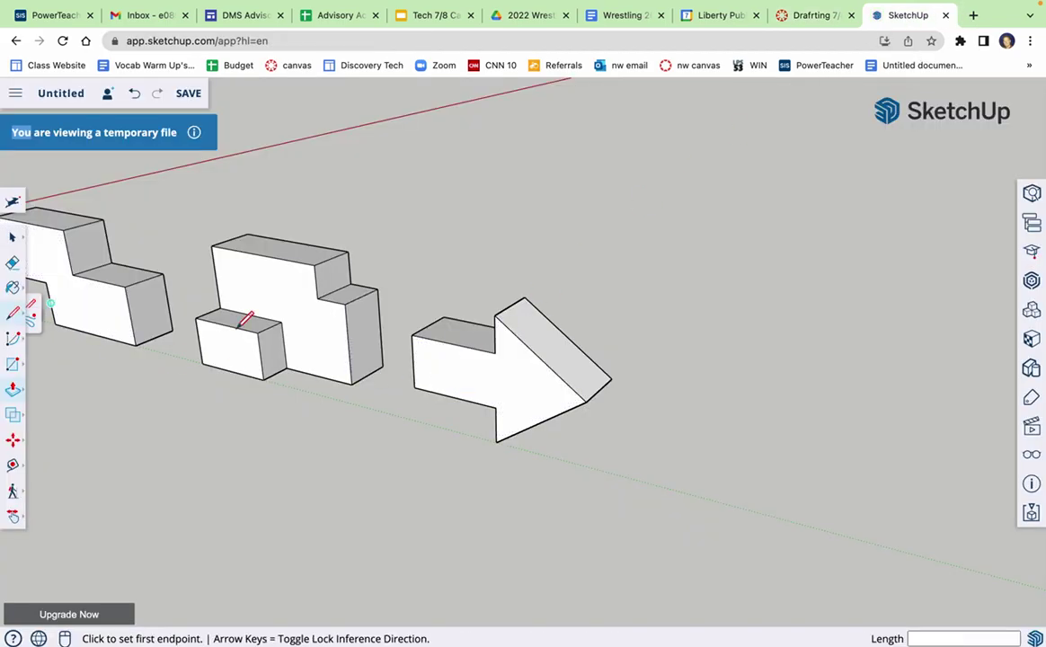
{"action": "left_click", "coordinate": [586, 401]}
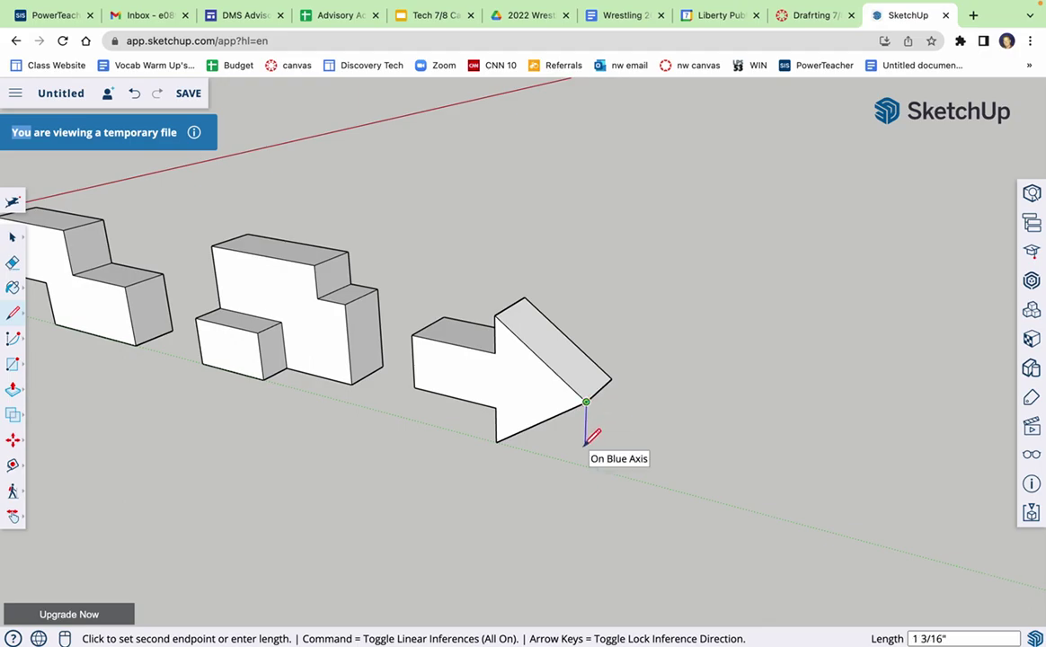
{"action": "type", "text": "1.75"}
{"action": "key", "text": "Return"}
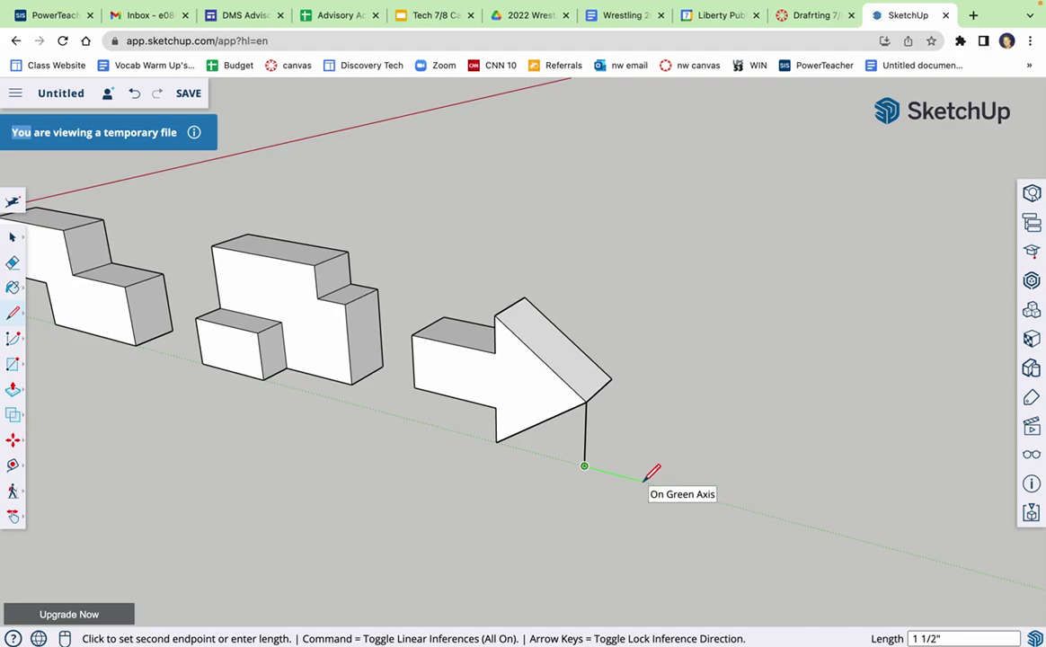
{"action": "type", "text": "3"}
{"action": "key", "text": "Return"}
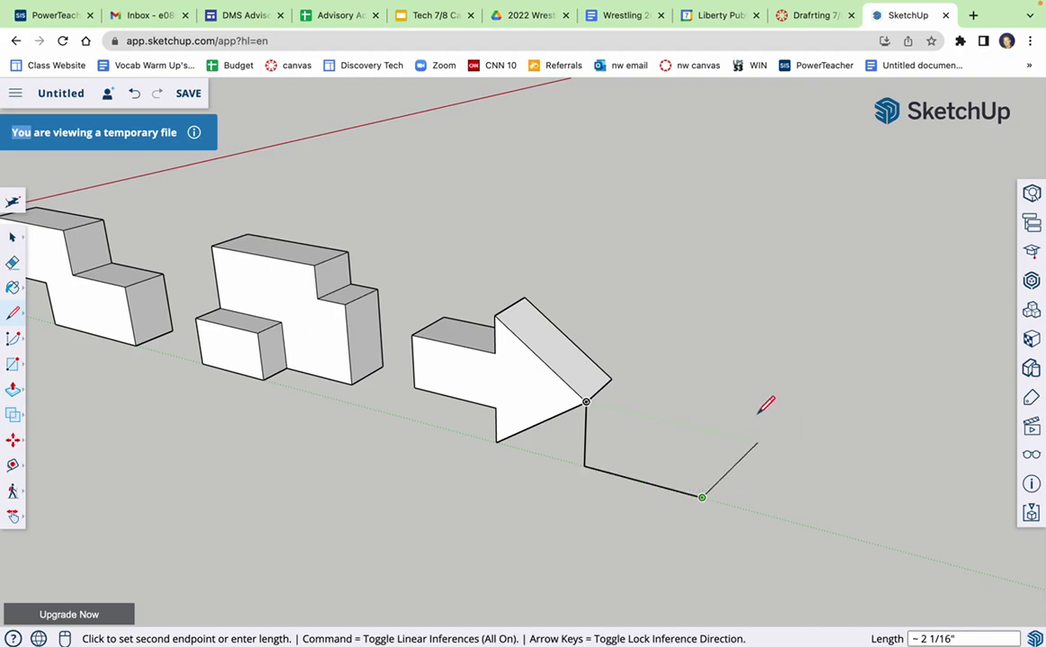
Recheck Block 6's photo, and outline its 2" end edge up from the spacer, its 2" step along the green axis and the riser above
{"action": "left_click", "coordinate": [807, 15]}
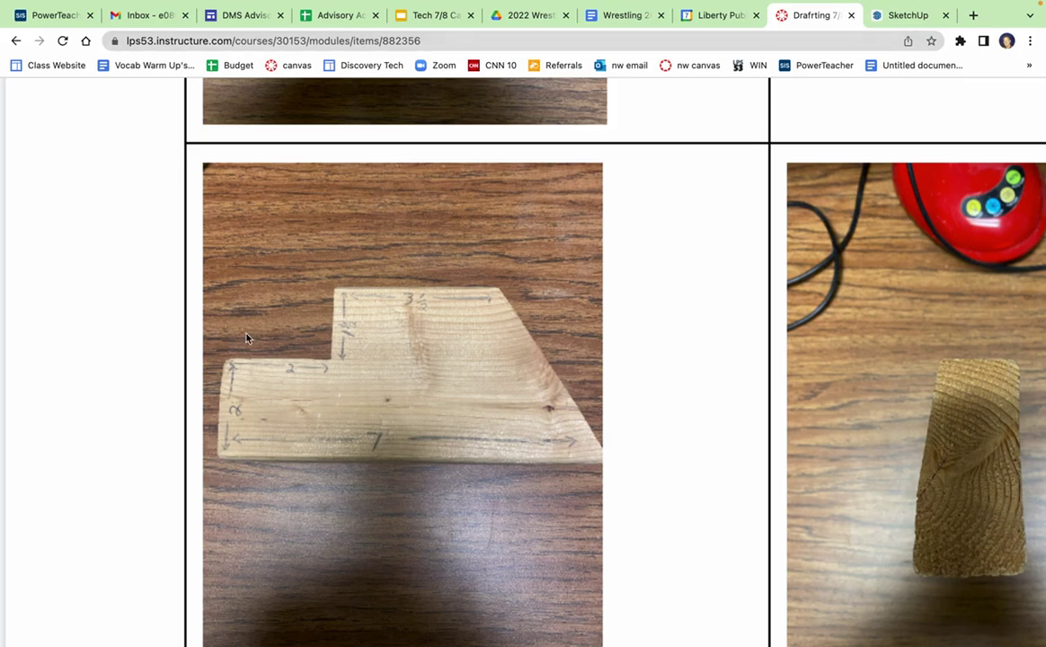
{"action": "left_click", "coordinate": [905, 18]}
{"action": "type", "text": "2"}
{"action": "key", "text": "Return"}
{"action": "type", "text": "2"}
{"action": "key", "text": "Return"}
{"action": "type", "text": "1/8\""}
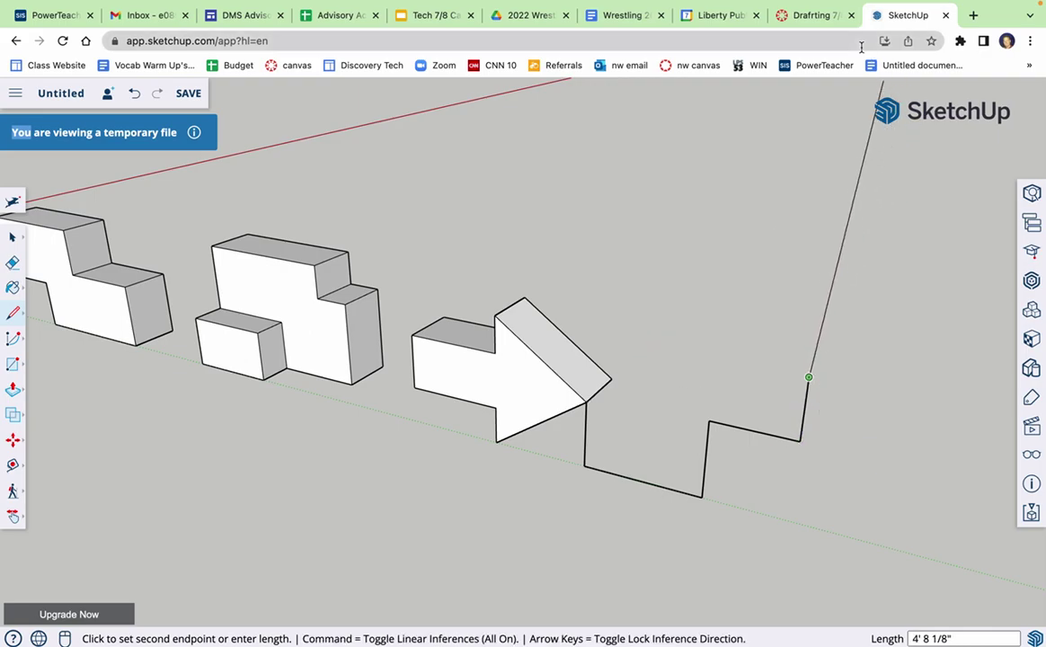
Recheck Block 6's photo, and draw its 3.5" top edge along the green axis from the top of the riser
{"action": "left_click", "coordinate": [809, 16]}
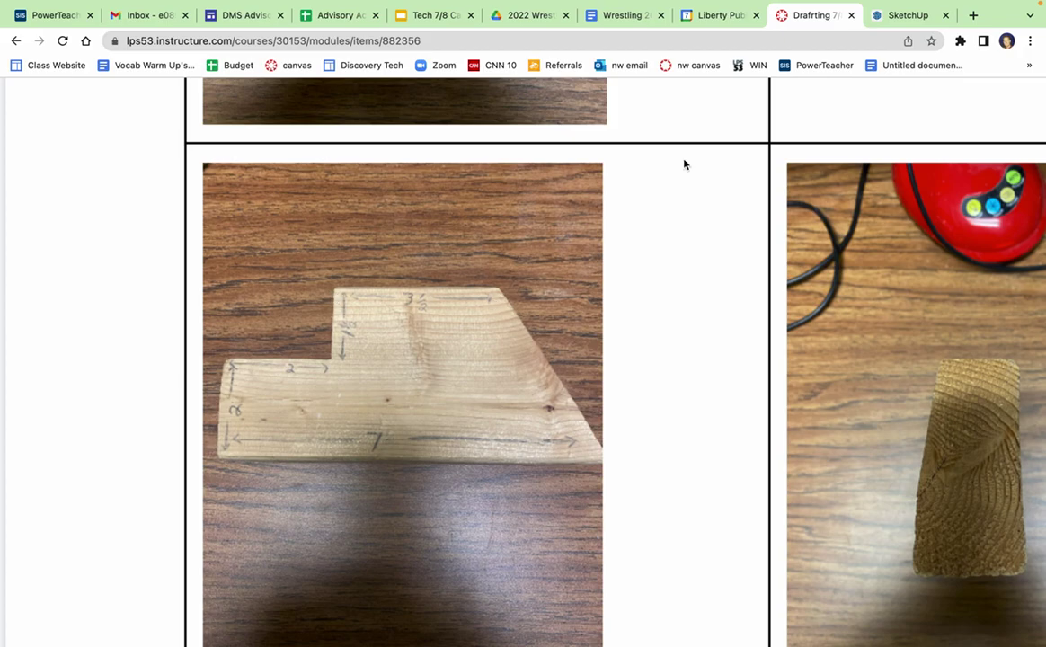
{"action": "left_click", "coordinate": [897, 15]}
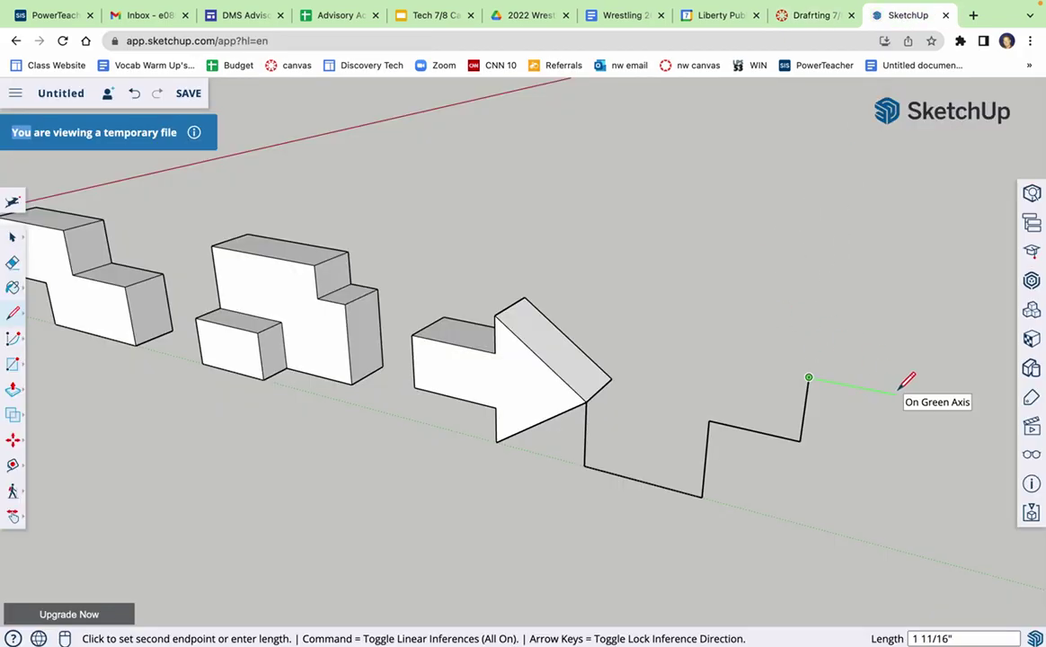
{"action": "type", "text": "3.5"}
{"action": "key", "text": "Return"}
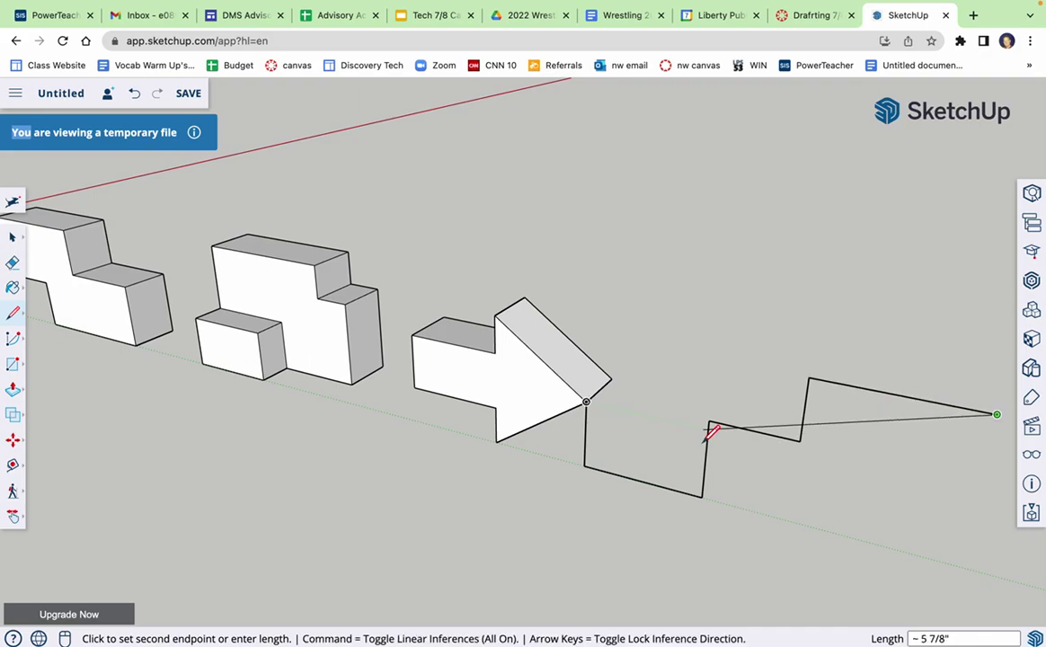
{"action": "key", "text": "Escape"}
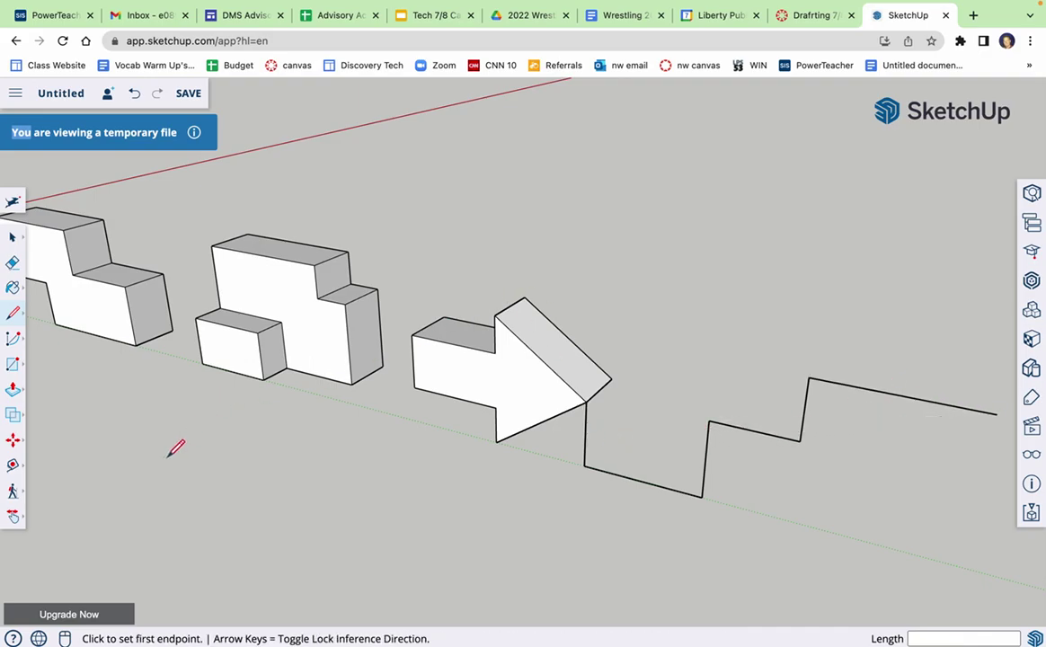
Erase the two spacer lines between the arrow's tip and Block 6's outline
{"action": "left_click", "coordinate": [13, 516]}
{"action": "left_click_drag", "start_coordinate": [661, 497], "coordinate": [301, 383]}
{"action": "left_click", "coordinate": [13, 516]}
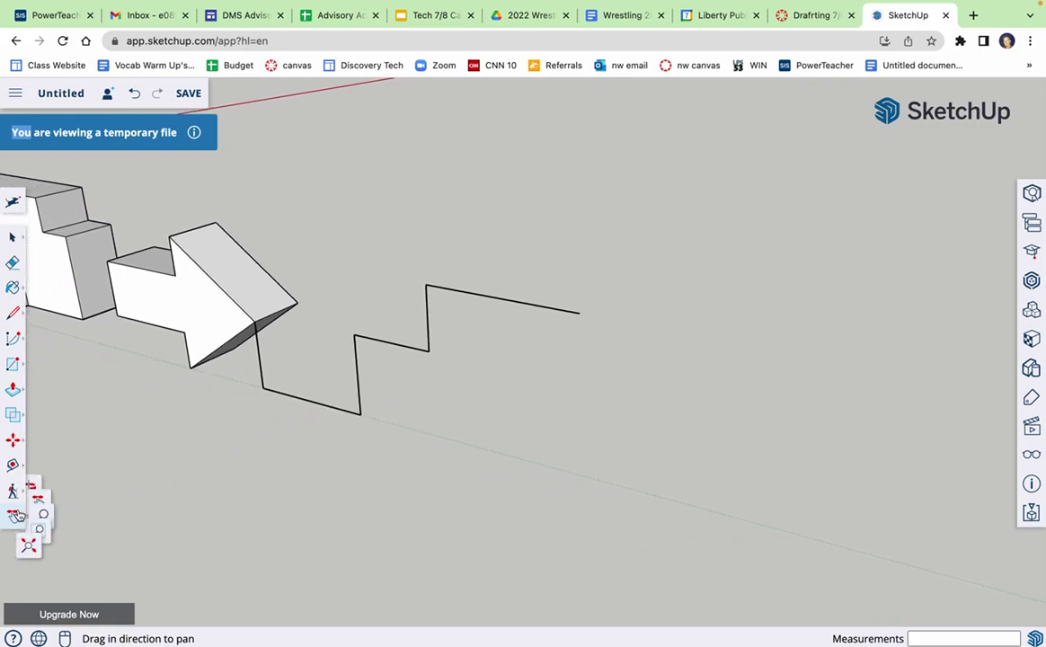
{"action": "left_click", "coordinate": [50, 451]}
{"action": "left_click_drag", "start_coordinate": [289, 458], "coordinate": [347, 436]}
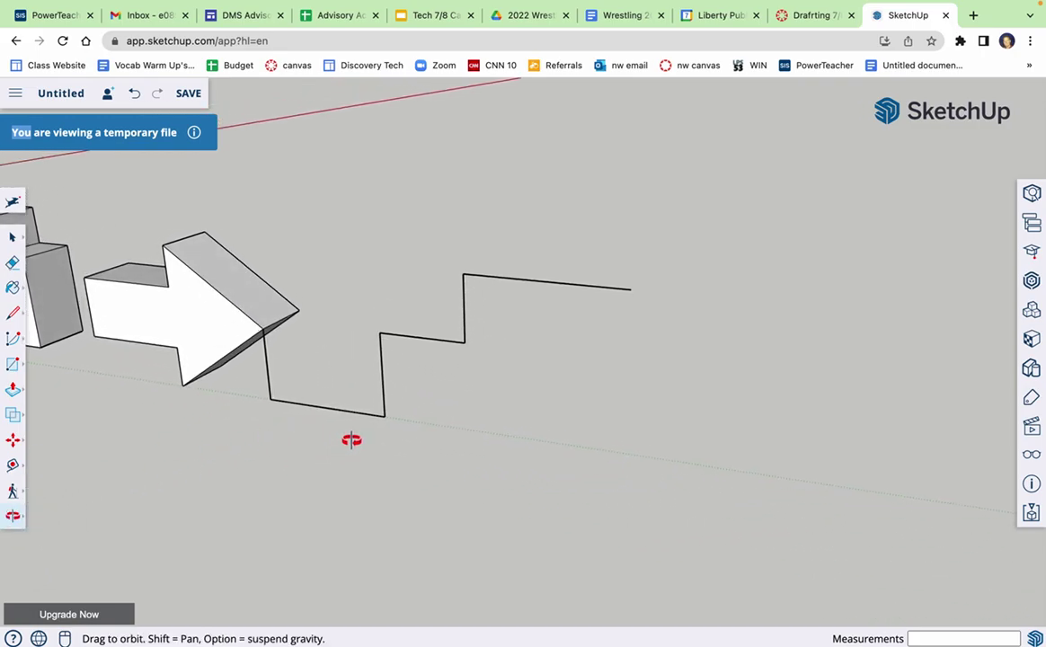
{"action": "left_click", "coordinate": [13, 312]}
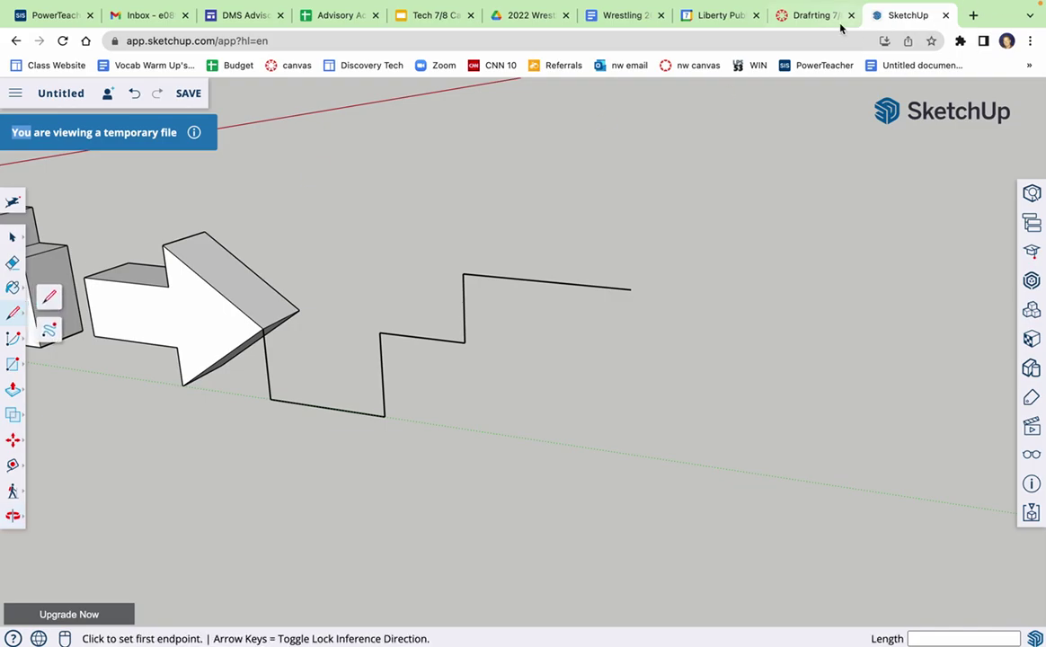
{"action": "left_click", "coordinate": [10, 264]}
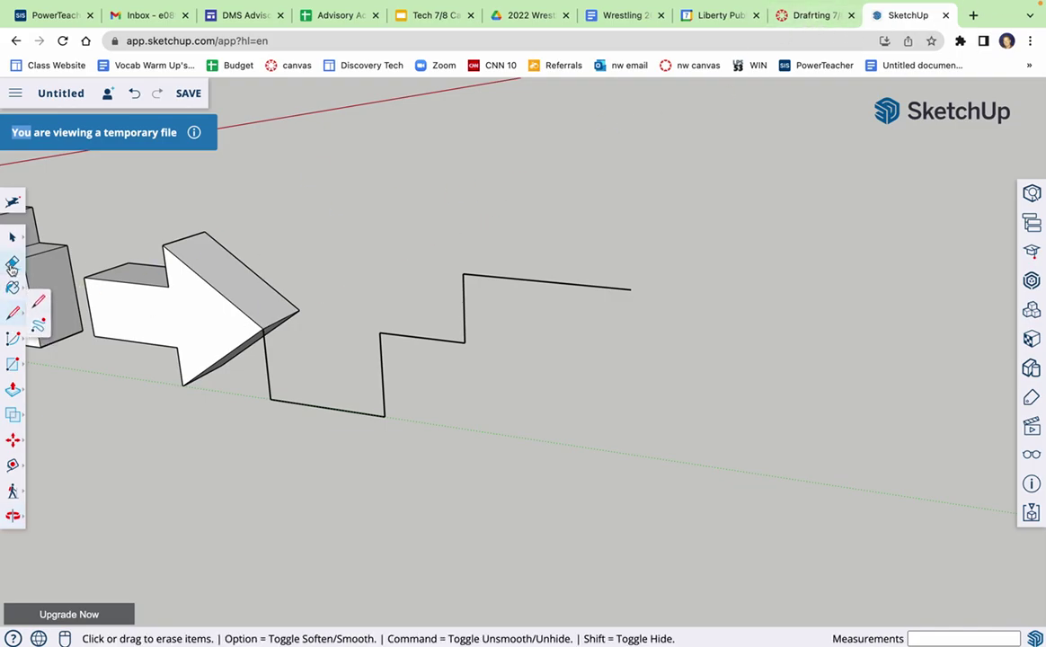
{"action": "mouse_move", "coordinate": [270, 361]}
{"action": "left_mouse_down"}
{"action": "mouse_move", "coordinate": [265, 374]}
{"action": "mouse_move", "coordinate": [289, 379]}
{"action": "mouse_move", "coordinate": [299, 420]}
{"action": "left_mouse_up"}
Recheck Block 6's photo, draw its 7" bottom edge along the green axis, and close the outline with the slanted end edge
{"action": "left_click", "coordinate": [13, 312]}
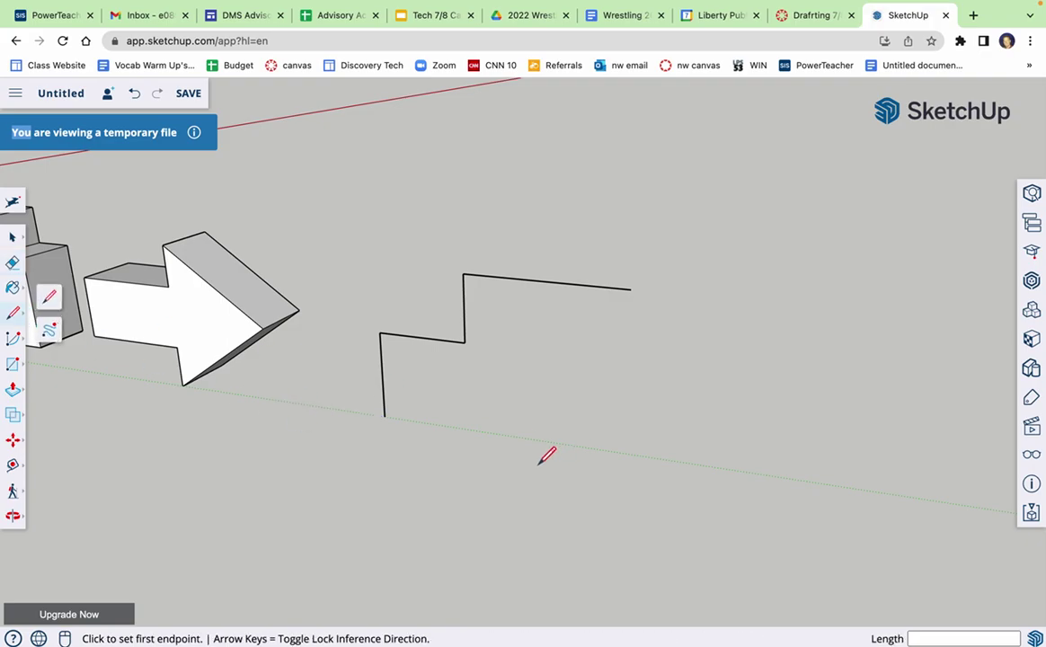
{"action": "left_click", "coordinate": [811, 16]}
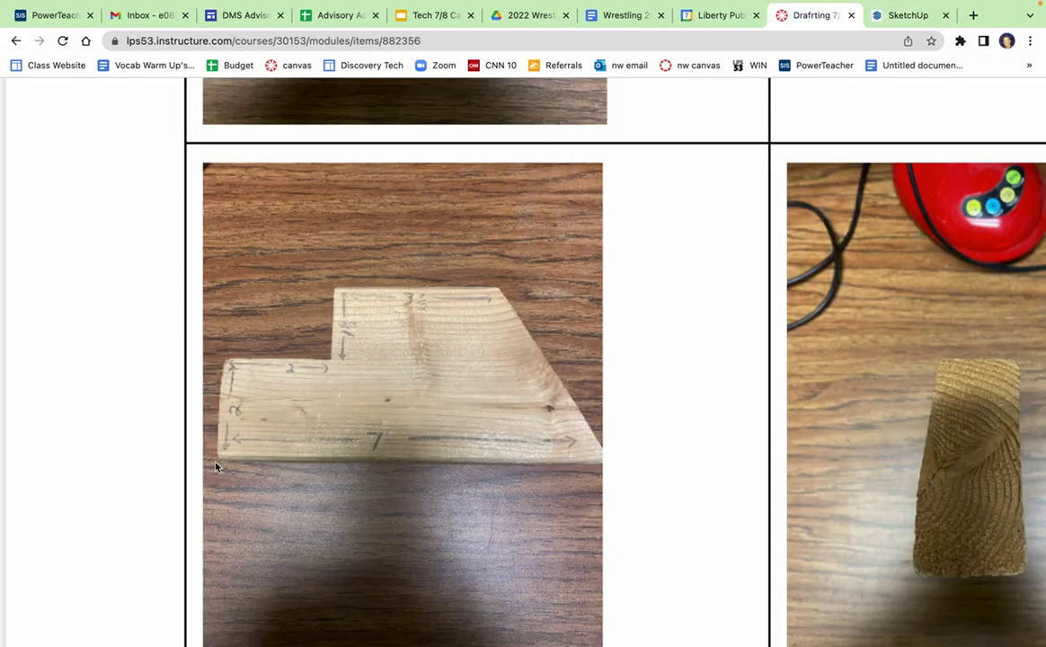
{"action": "left_click", "coordinate": [906, 15]}
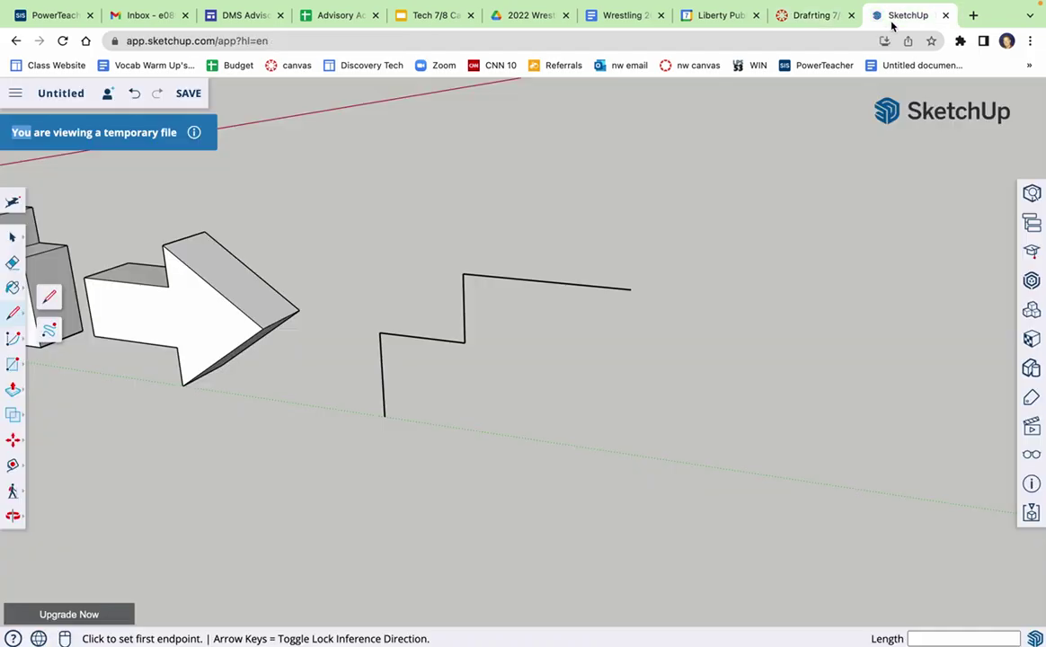
{"action": "left_click", "coordinate": [385, 416]}
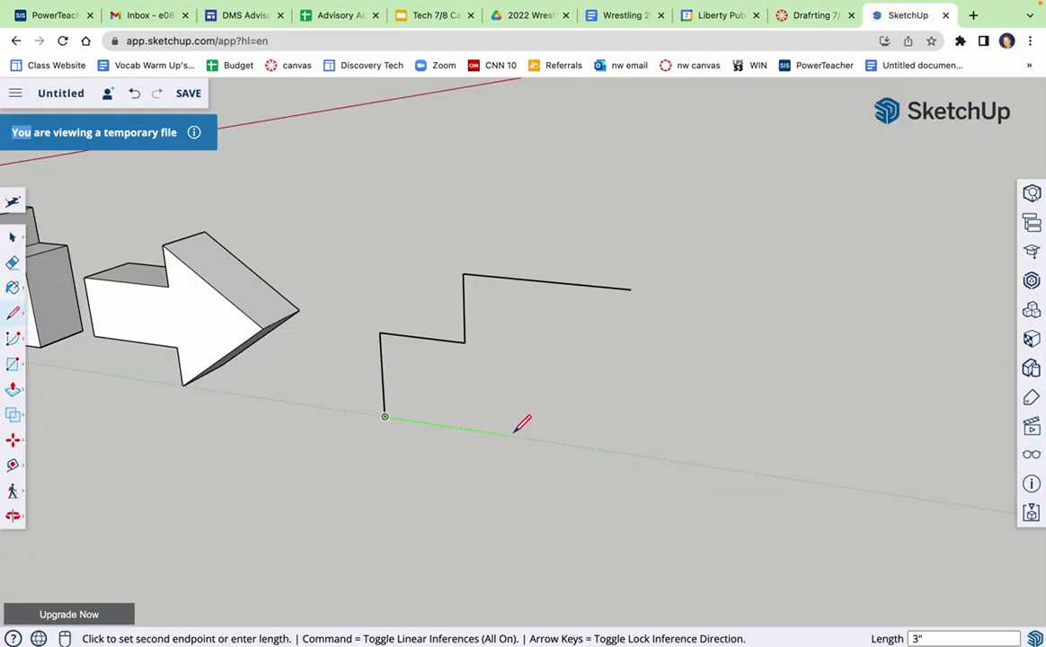
{"action": "type", "text": "7"}
{"action": "key", "text": "Return"}
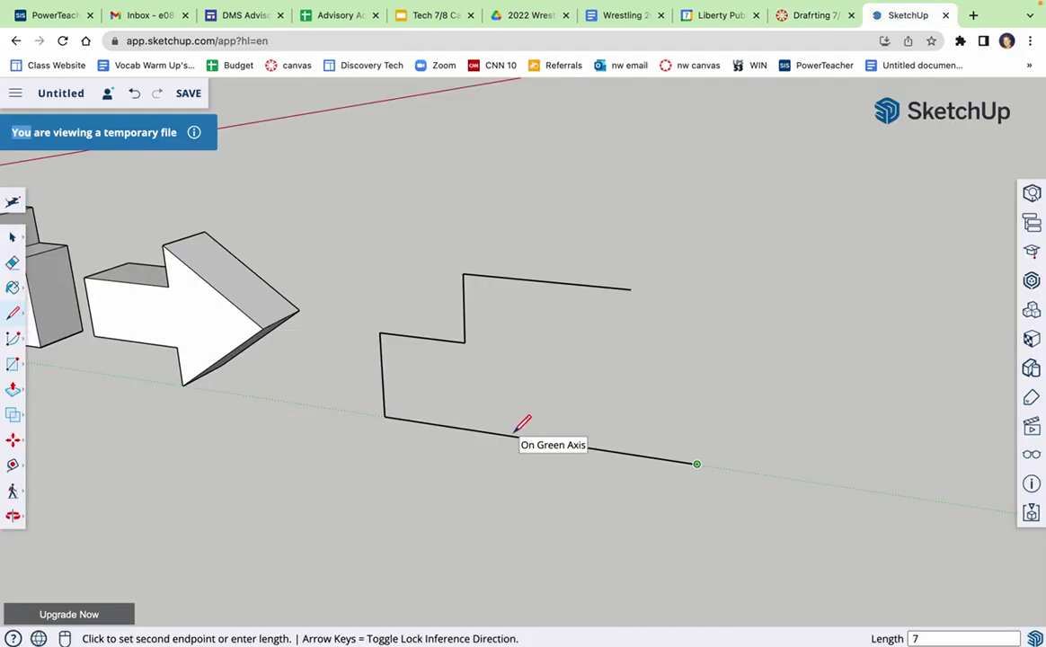
{"action": "left_click", "coordinate": [631, 290]}
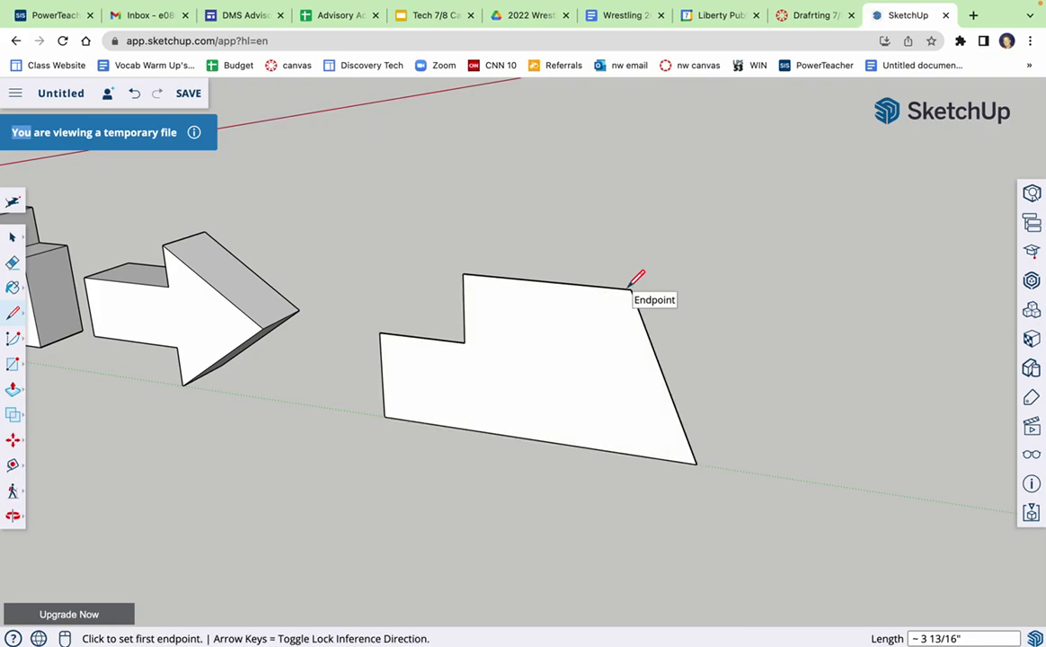
Push/Pull the Block 6 face to a thickness of 1 1/2"
{"action": "left_click", "coordinate": [14, 392]}
{"action": "left_click", "coordinate": [620, 426]}
{"action": "type", "text": "1"}
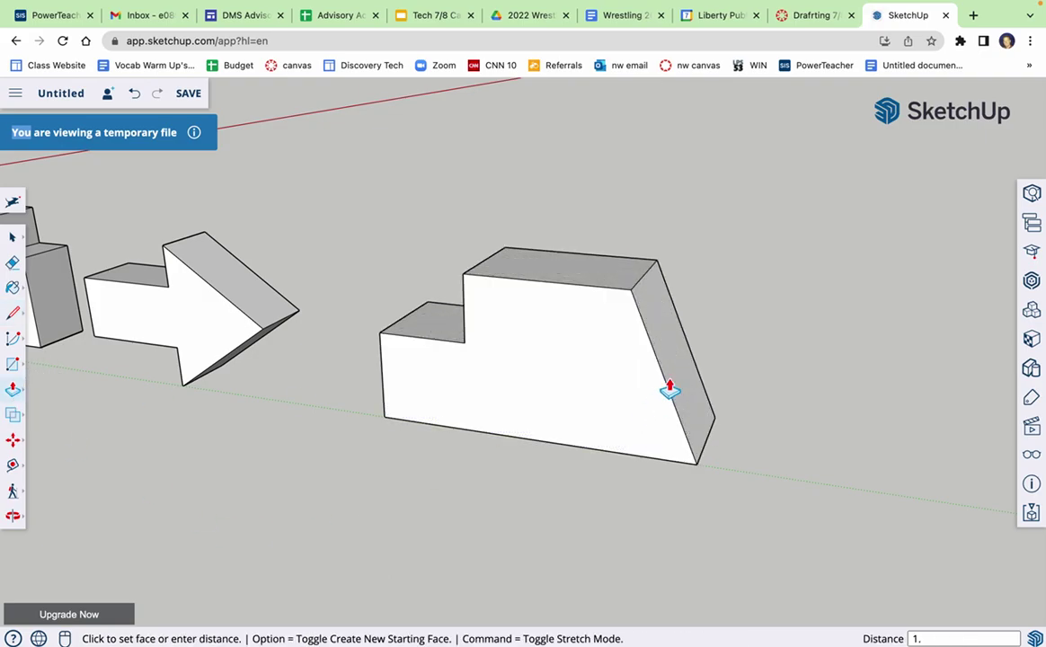
{"action": "type", "text": " 1/2"}
{"action": "key", "text": "Return"}
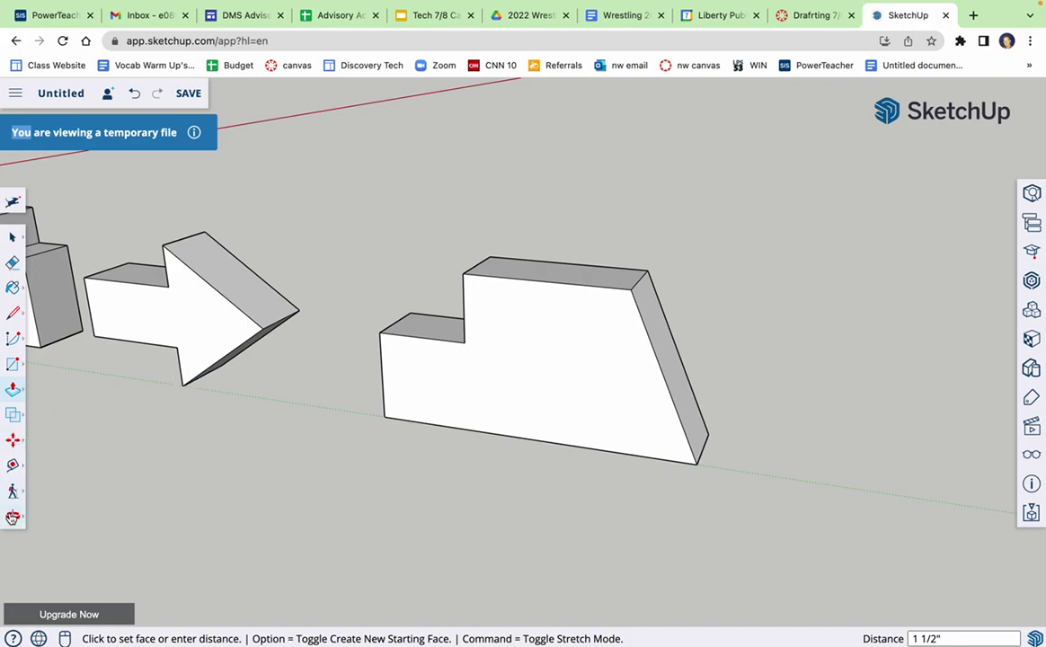
Review the whole row of finished blocks and the free space beyond Block 6 along the green axis
{"action": "scroll", "coordinate": [731, 457], "scroll_direction": "up", "scroll_amount": 2}
{"action": "scroll", "coordinate": [729, 458], "scroll_direction": "down", "scroll_amount": 6}
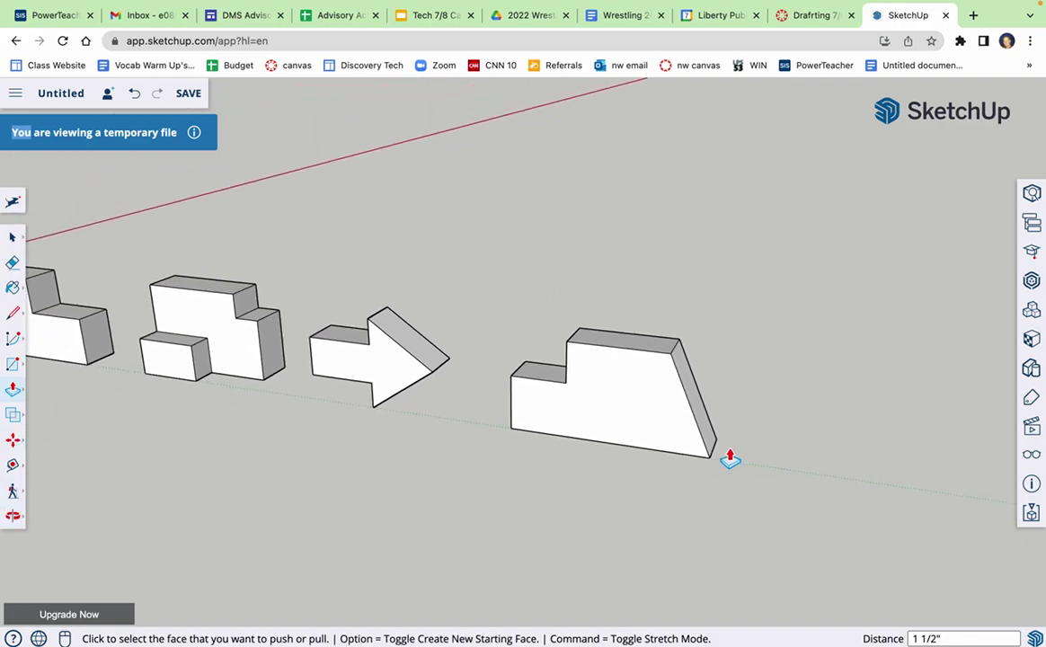
{"action": "scroll", "coordinate": [729, 457], "scroll_direction": "down", "scroll_amount": 1}
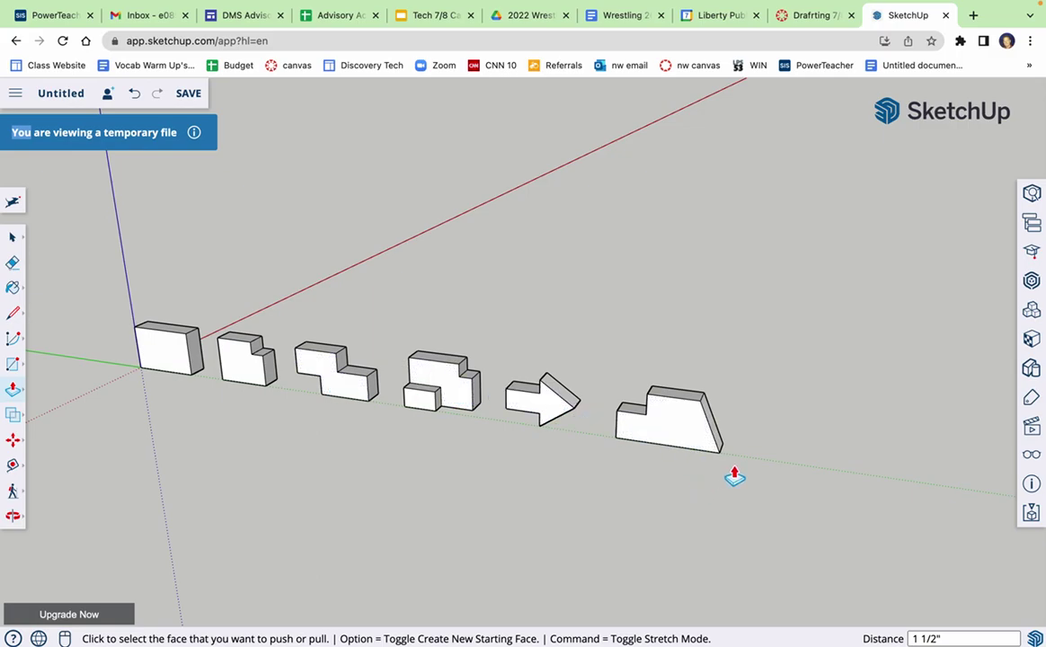
{"action": "scroll", "coordinate": [734, 477], "scroll_direction": "up", "scroll_amount": 1}
{"action": "scroll", "coordinate": [735, 477], "scroll_direction": "up", "scroll_amount": 1}
{"action": "left_click", "coordinate": [15, 518]}
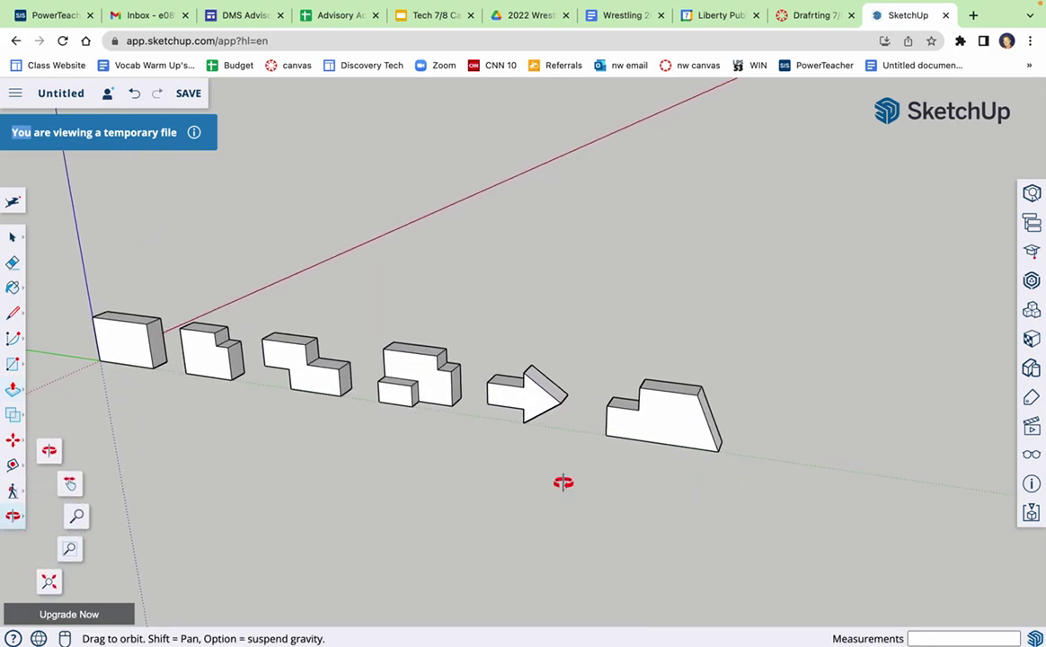
{"action": "left_click", "coordinate": [70, 479]}
{"action": "left_click_drag", "start_coordinate": [568, 488], "coordinate": [288, 432]}
{"action": "left_click_drag", "start_coordinate": [414, 450], "coordinate": [319, 427]}
{"action": "left_click", "coordinate": [14, 314]}
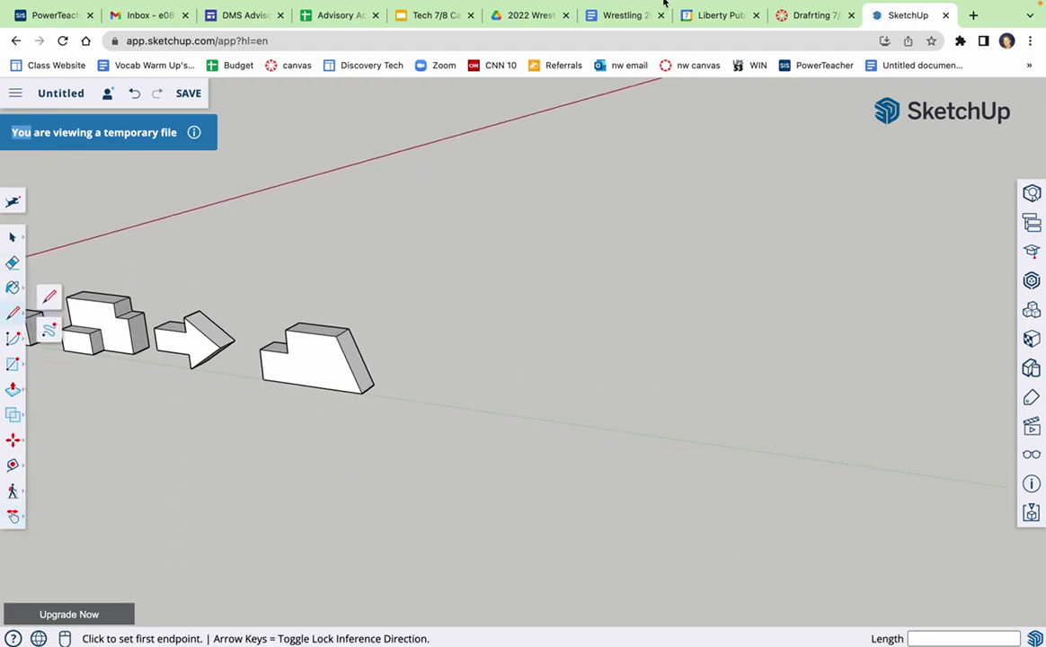
Examine the Block 7 photo in the Canvas assignment for the dimensions of the block stepped at both ends
{"action": "left_click", "coordinate": [800, 17]}
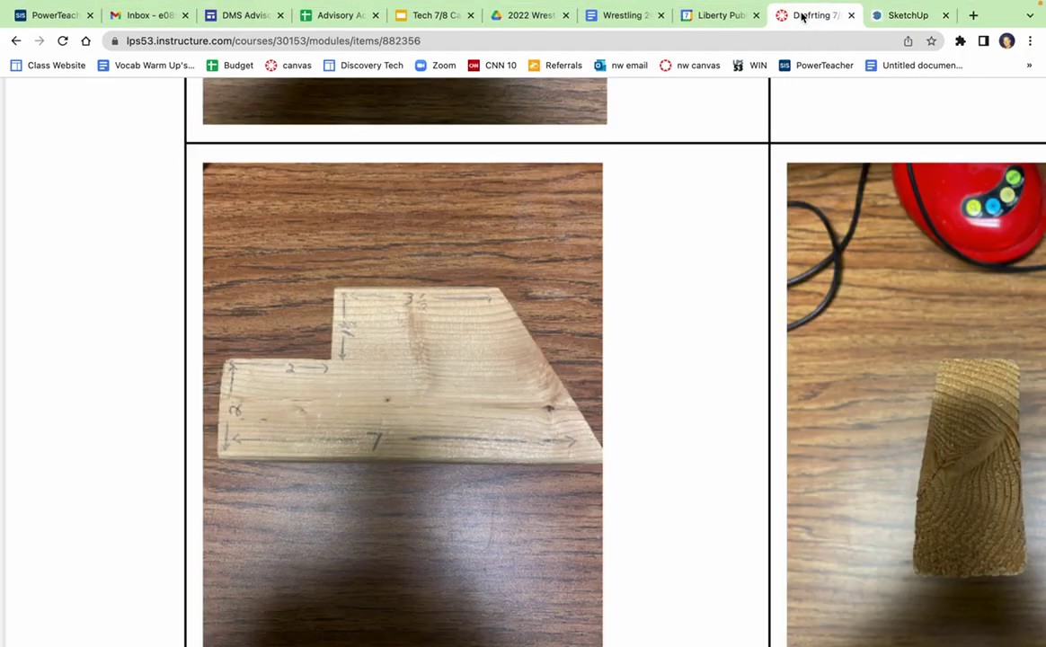
{"action": "scroll", "coordinate": [593, 390], "scroll_direction": "down", "scroll_amount": 5, "text": "ctrl"}
{"action": "scroll", "coordinate": [593, 390], "scroll_direction": "down", "scroll_amount": 3}
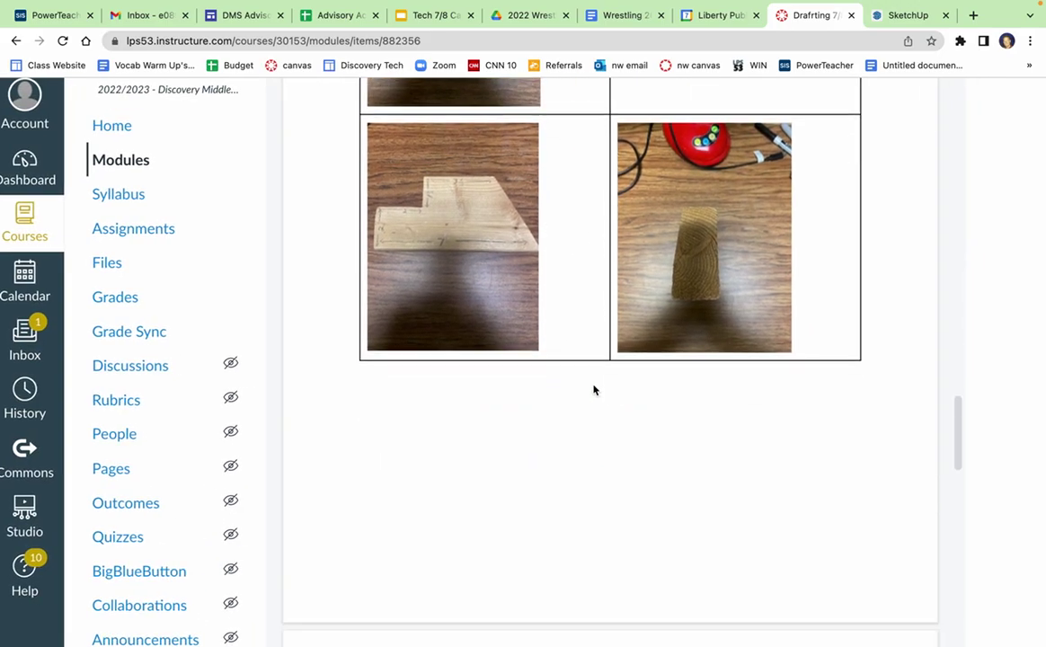
{"action": "scroll", "coordinate": [593, 390], "scroll_direction": "up", "scroll_amount": 4, "text": "ctrl"}
{"action": "scroll", "coordinate": [593, 390], "scroll_direction": "down", "scroll_amount": 3}
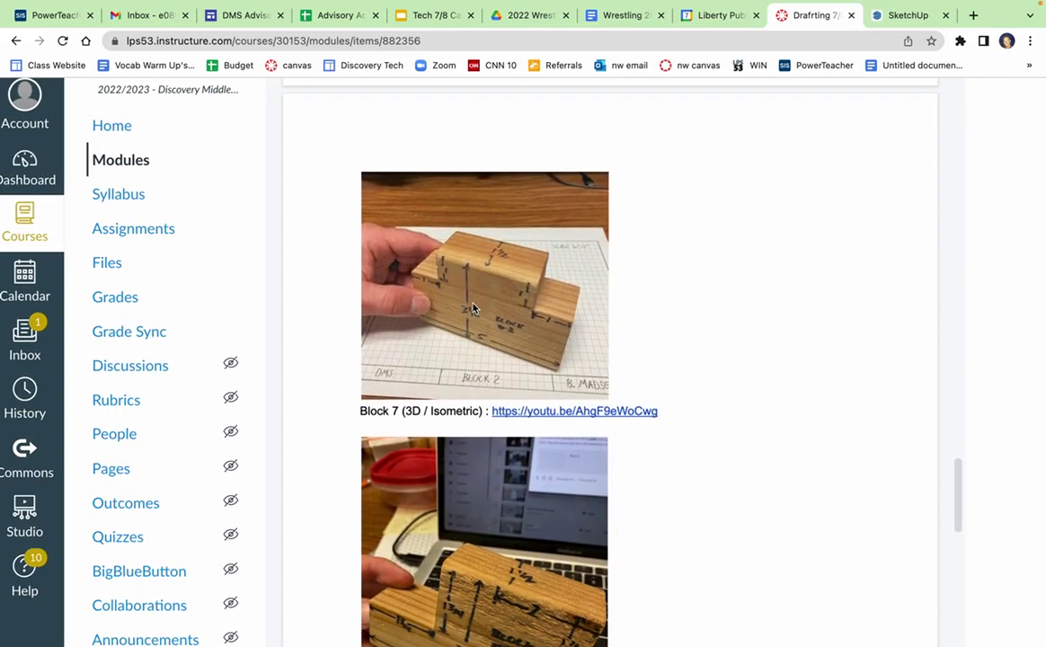
{"action": "scroll", "coordinate": [604, 353], "scroll_direction": "up", "scroll_amount": 2, "text": "ctrl"}
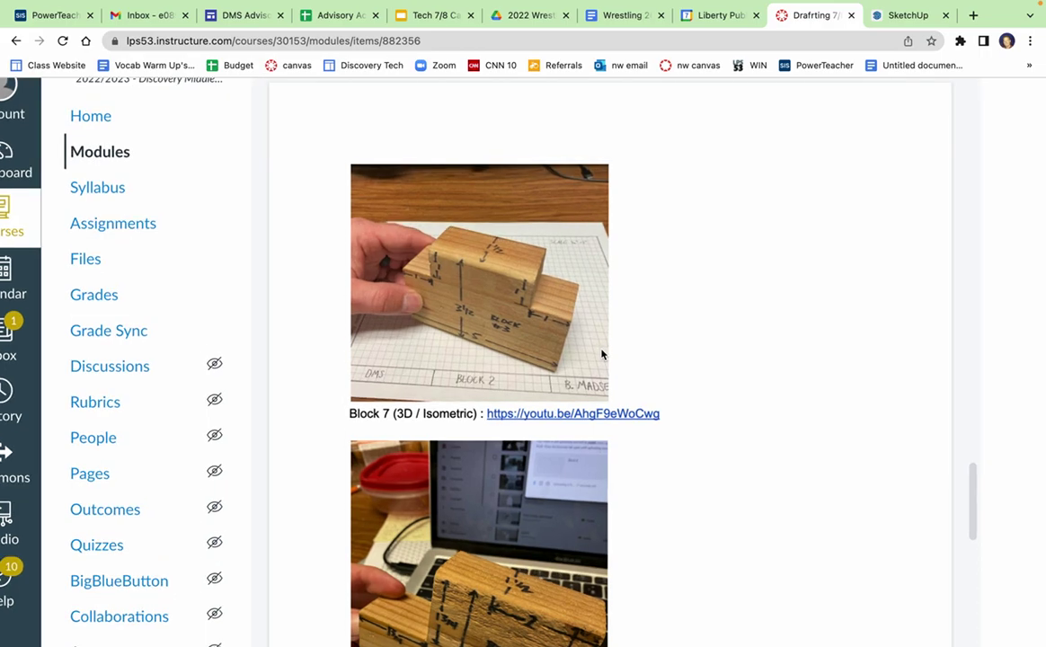
{"action": "scroll", "coordinate": [613, 321], "scroll_direction": "up", "scroll_amount": 3, "text": "ctrl"}
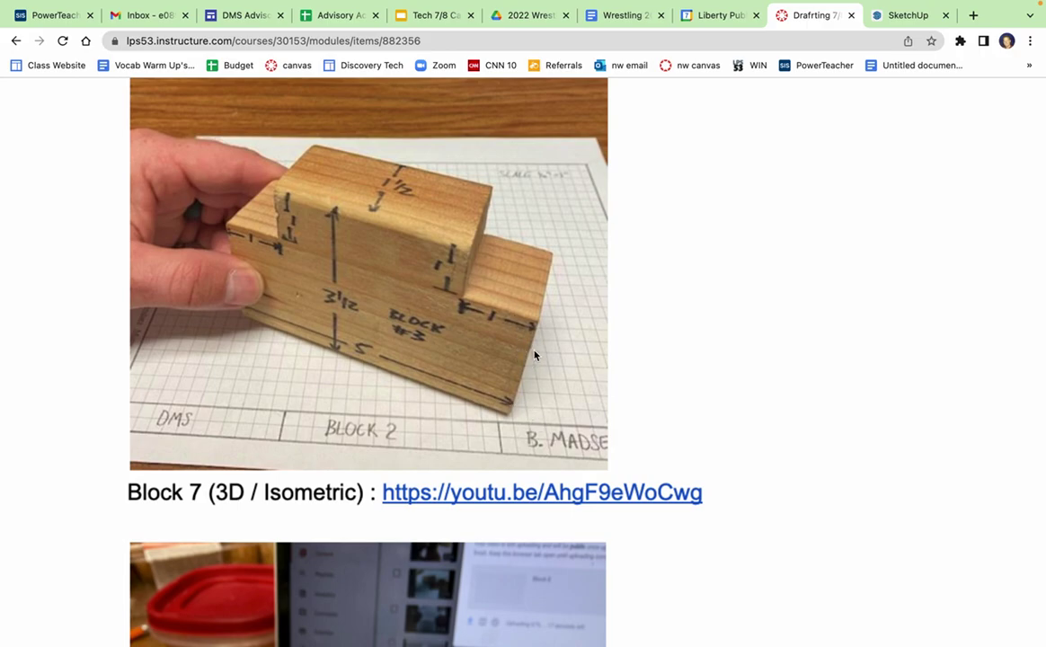
In SketchUp, draw a 3" spacer along the green axis from Block 6's lower corner and Block 7's 2 1/2" end edge up from it
{"action": "left_click", "coordinate": [890, 15]}
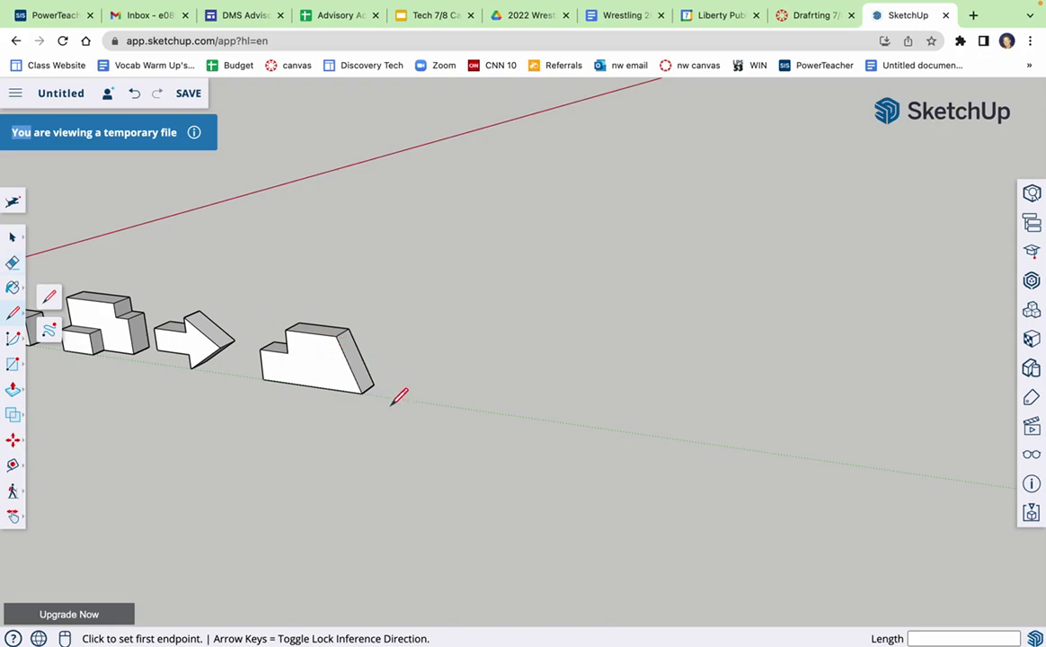
{"action": "left_click", "coordinate": [362, 393]}
{"action": "left_click", "coordinate": [406, 399]}
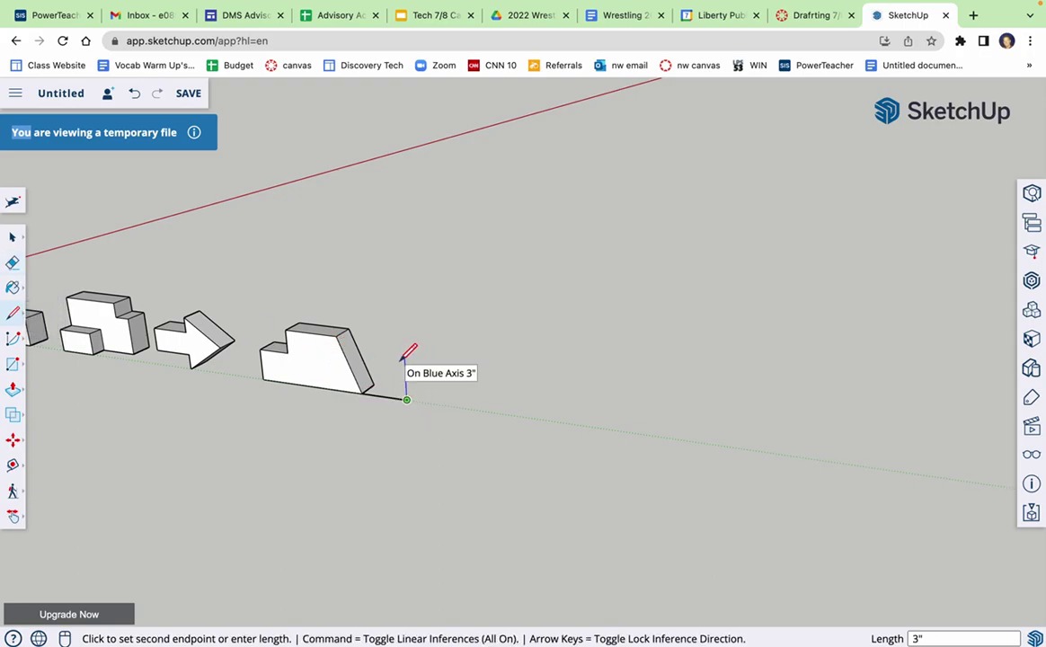
{"action": "left_click", "coordinate": [405, 360]}
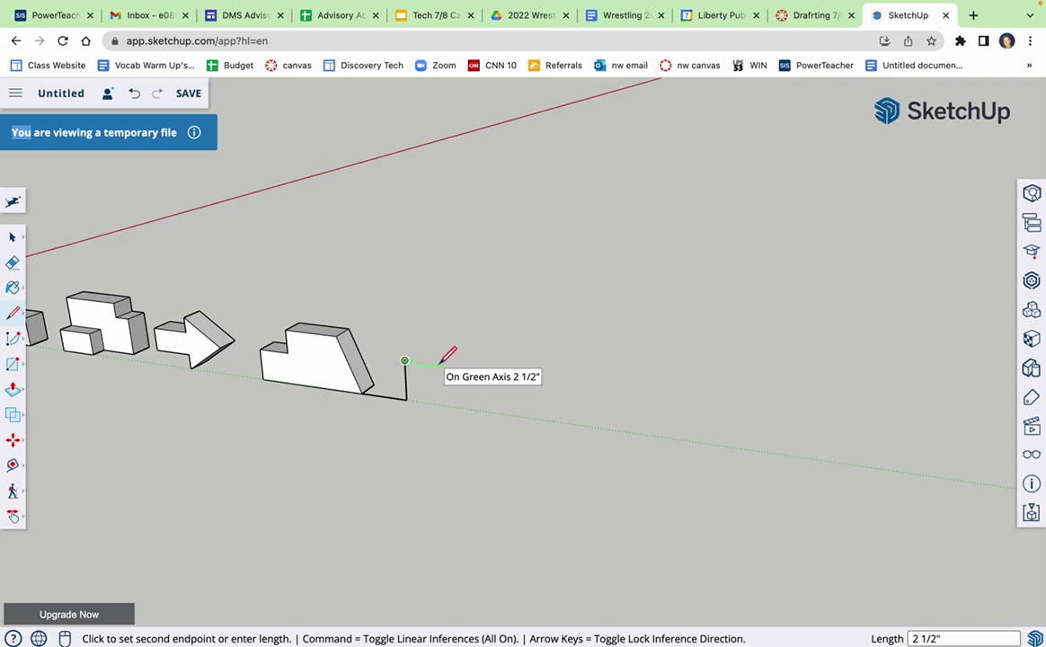
Draw Block 7's first step 1" along the green axis with a 1" riser up the blue axis
{"action": "type", "text": "1"}
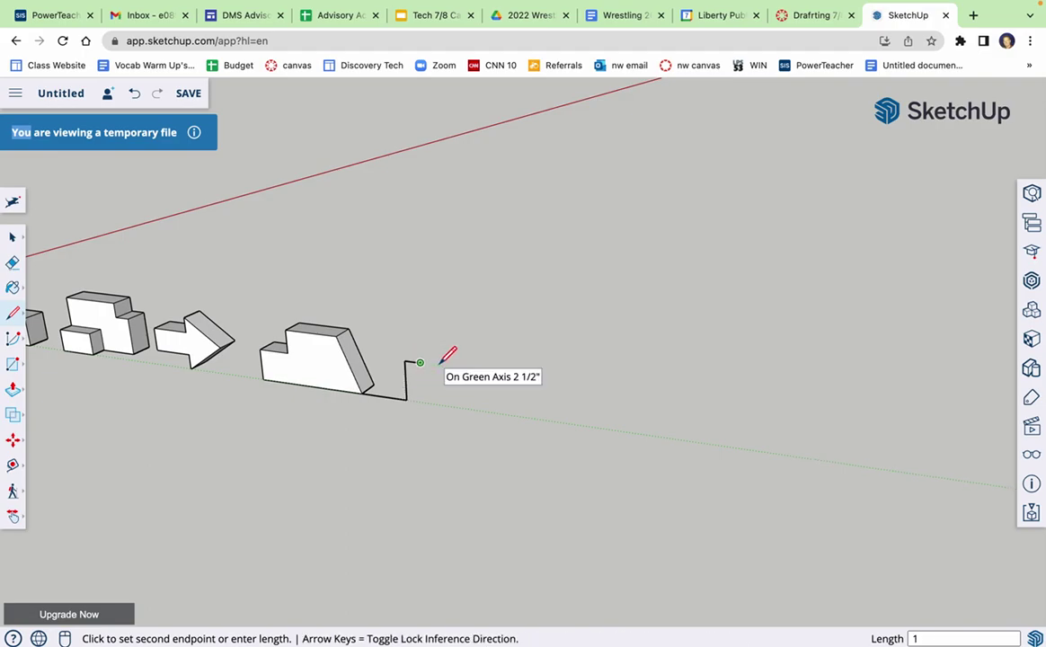
{"action": "key", "text": "Return"}
{"action": "type", "text": "1"}
{"action": "key", "text": "Return"}
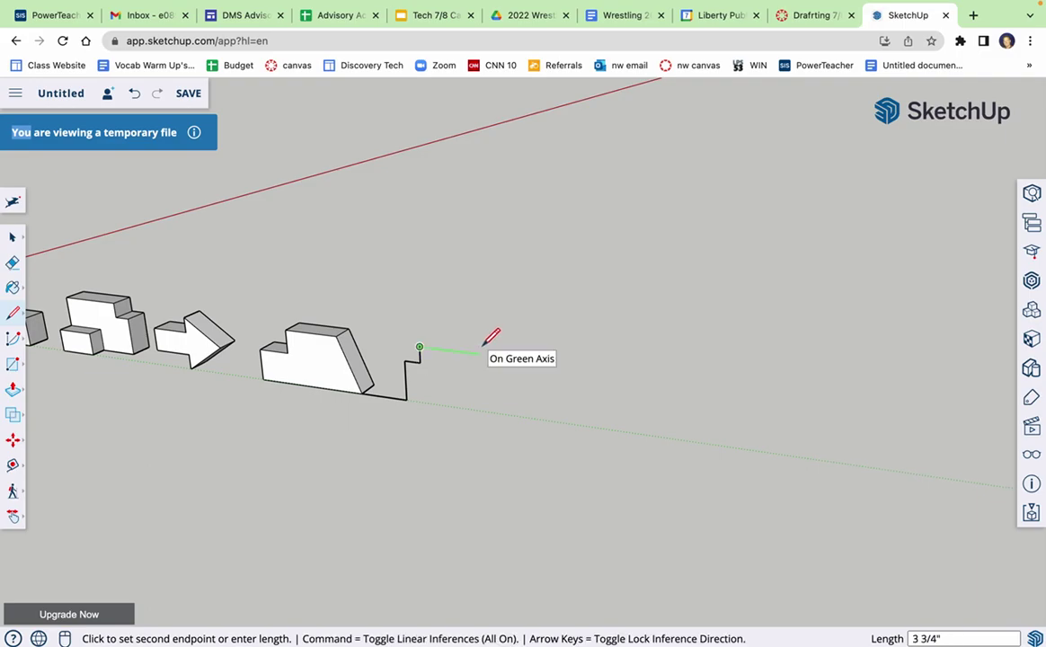
Recheck Block 7's photo, and finish its outline with the 3" top edge, the far 1" by 1" step, the end edge and the 5" base
{"action": "left_click", "coordinate": [808, 15]}
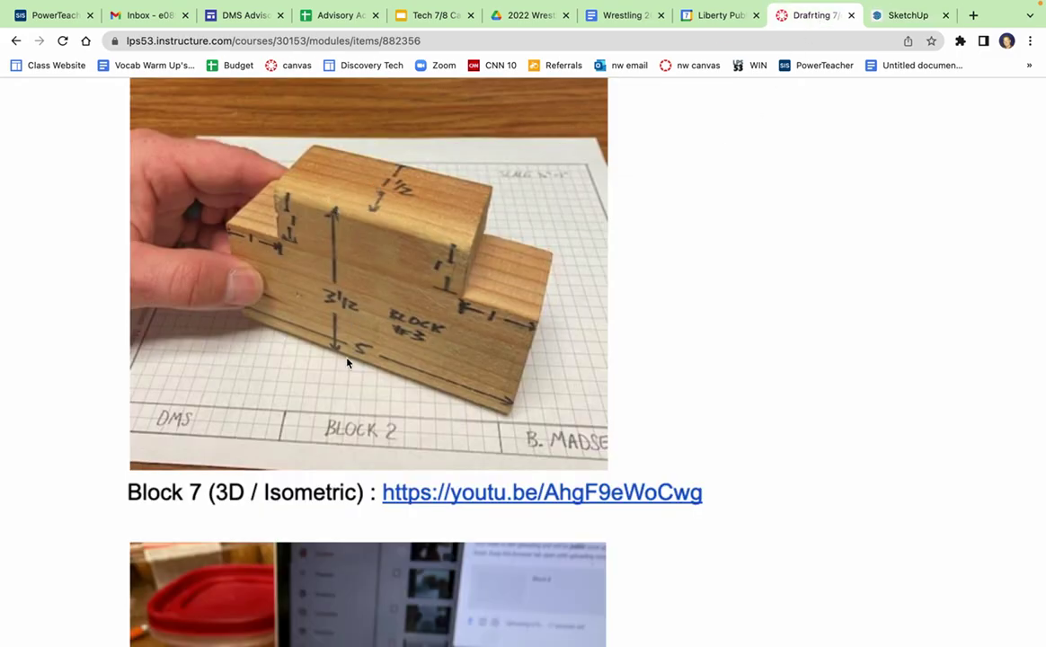
{"action": "left_click", "coordinate": [893, 10]}
{"action": "type", "text": "3"}
{"action": "key", "text": "Return"}
{"action": "type", "text": "1"}
{"action": "key", "text": "Return"}
{"action": "type", "text": "1"}
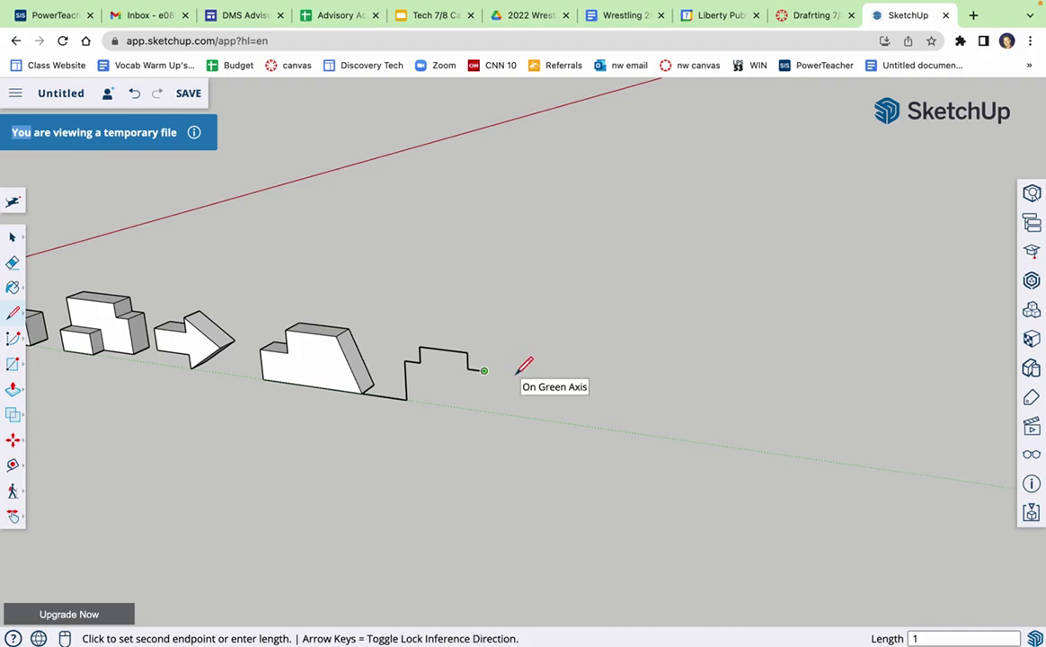
{"action": "key", "text": "Return"}
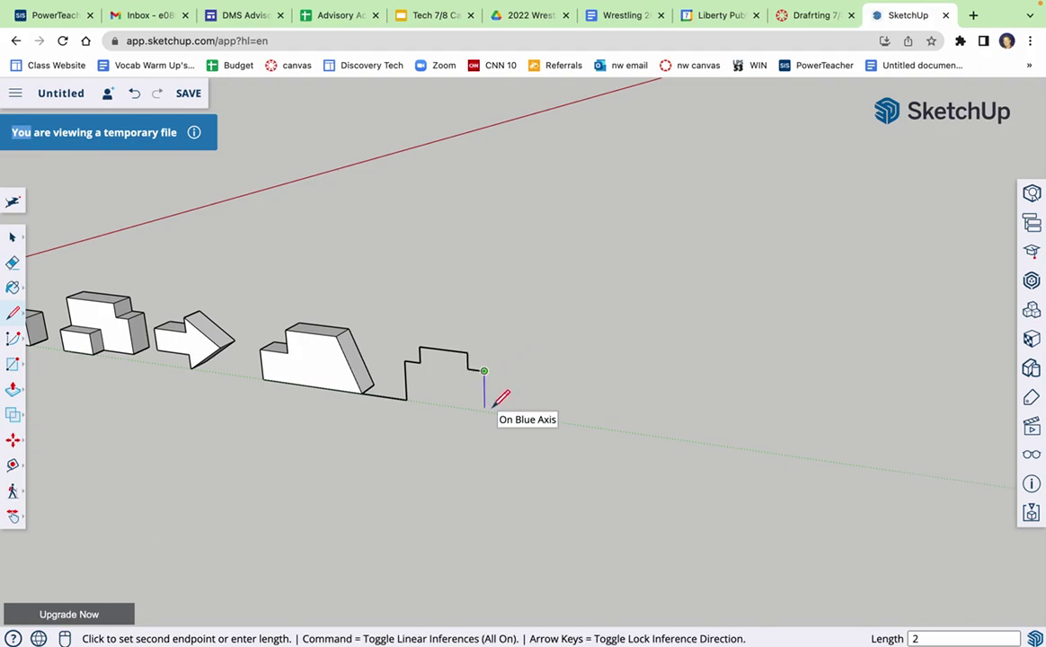
{"action": "key", "text": "Return"}
{"action": "left_click", "coordinate": [413, 401]}
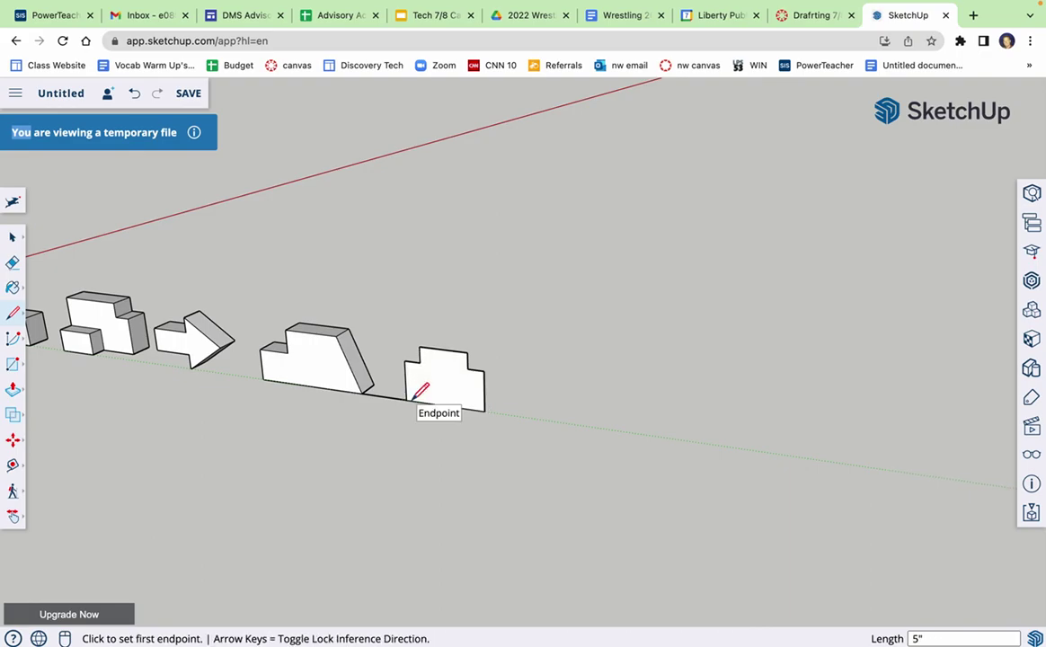
Erase the spacer line between Blocks 6 and 7, and Push/Pull Block 7's face to a 1.5" depth
{"action": "left_click", "coordinate": [14, 268]}
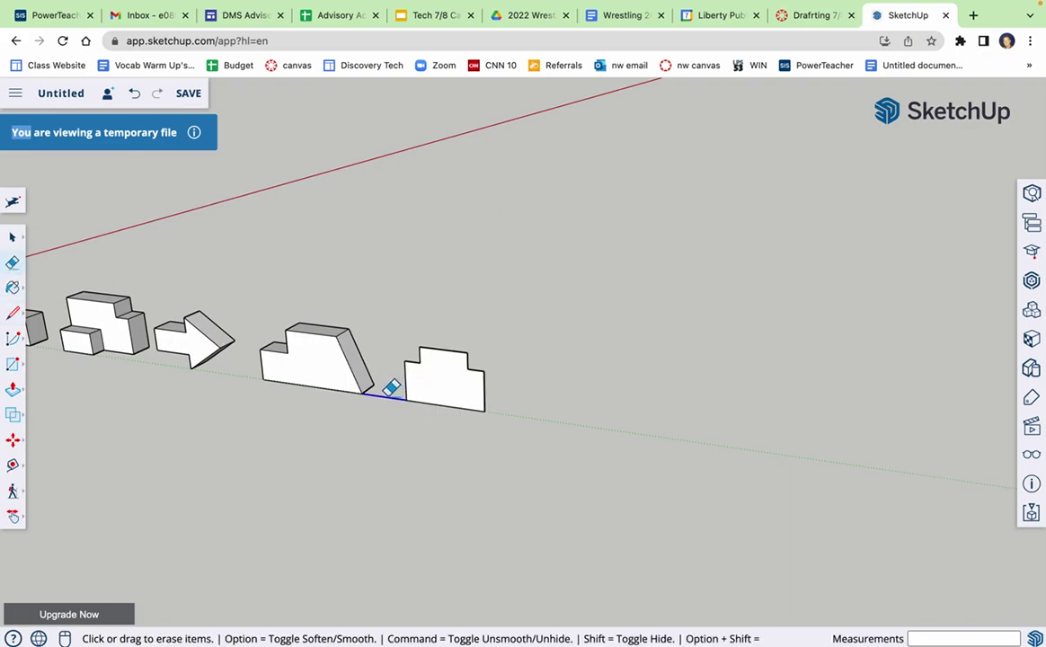
{"action": "left_click", "coordinate": [392, 396]}
{"action": "left_click", "coordinate": [13, 389]}
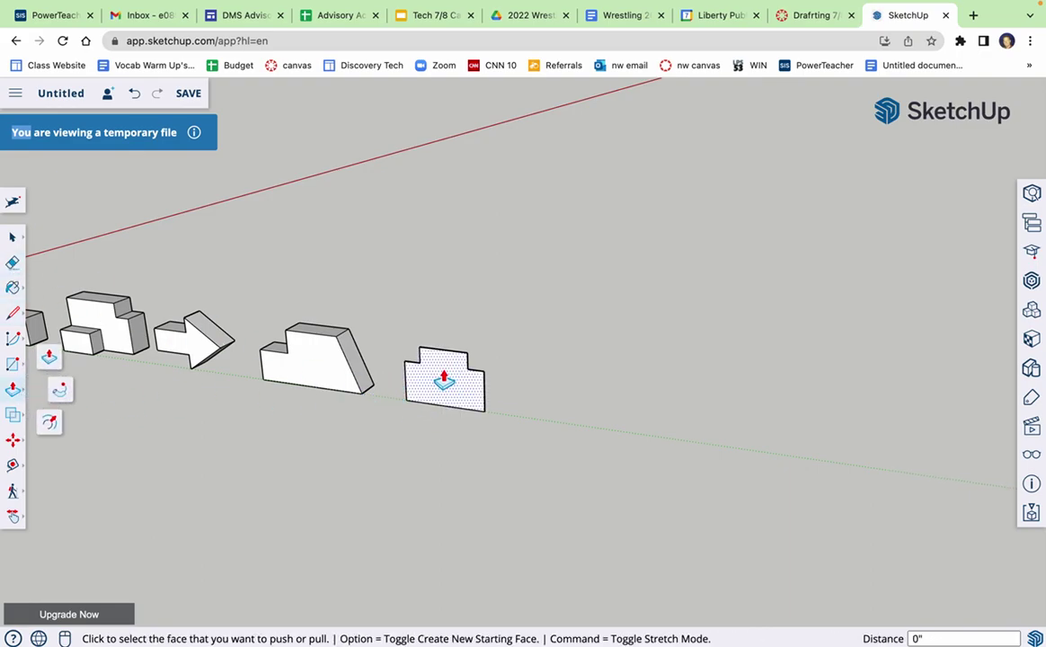
{"action": "left_click", "coordinate": [440, 379]}
{"action": "type", "text": "1.5"}
{"action": "key", "text": "Return"}
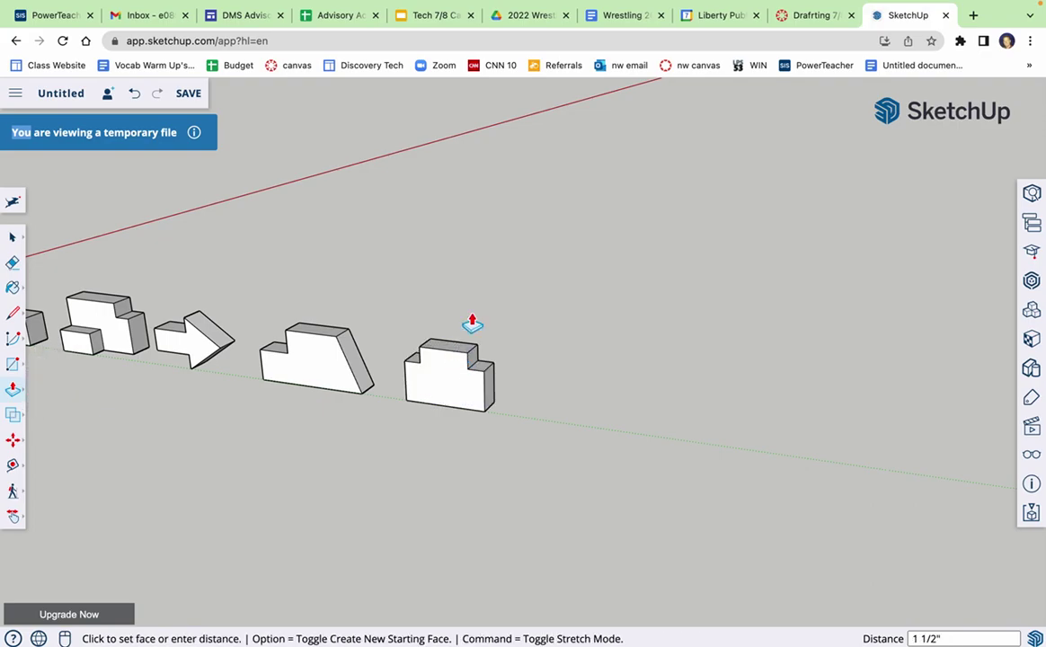
Check Block 8's photo in the Canvas assignment, and in SketchUp draw a 3" spacer along the green axis from Block 7's lower corner
{"action": "left_click", "coordinate": [813, 15]}
{"action": "scroll", "coordinate": [536, 360], "scroll_direction": "down", "scroll_amount": 10}
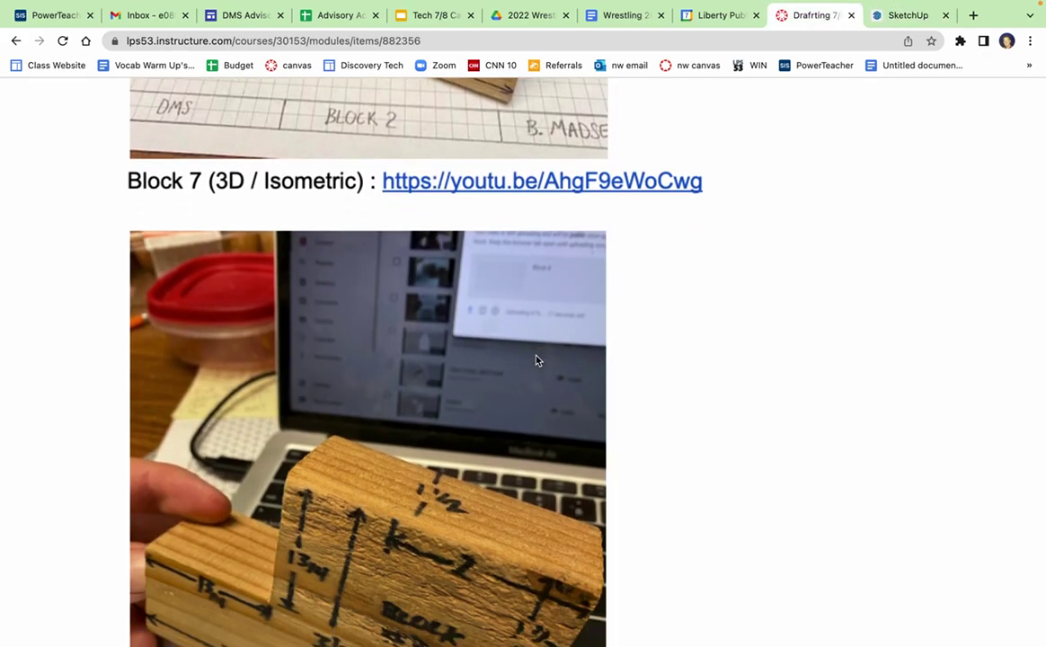
{"action": "scroll", "coordinate": [536, 360], "scroll_direction": "down", "scroll_amount": 1}
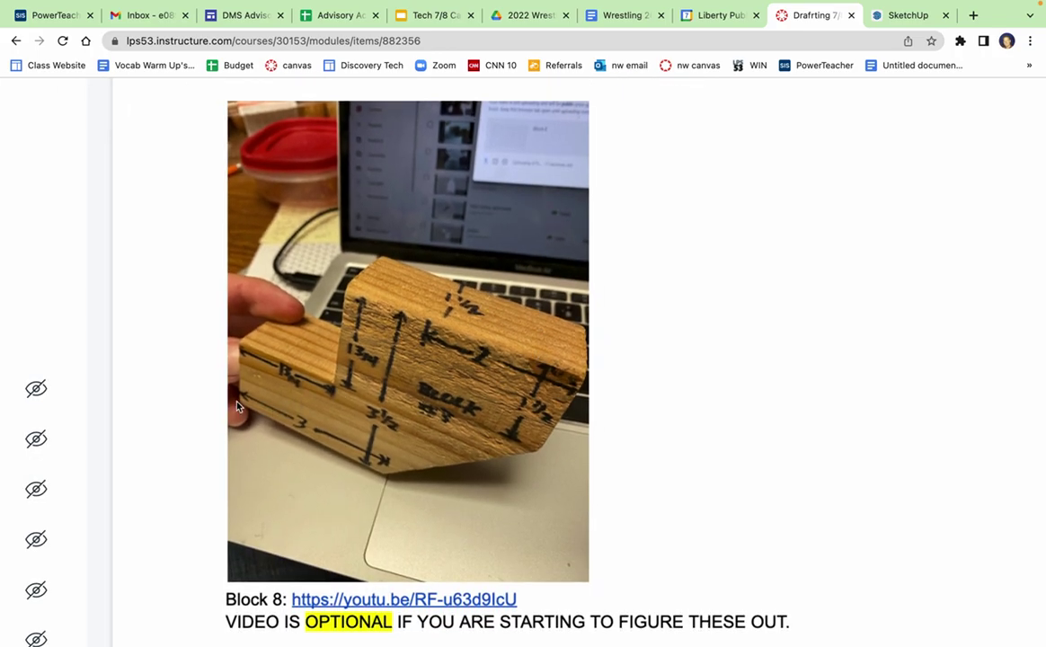
{"action": "left_click", "coordinate": [904, 15]}
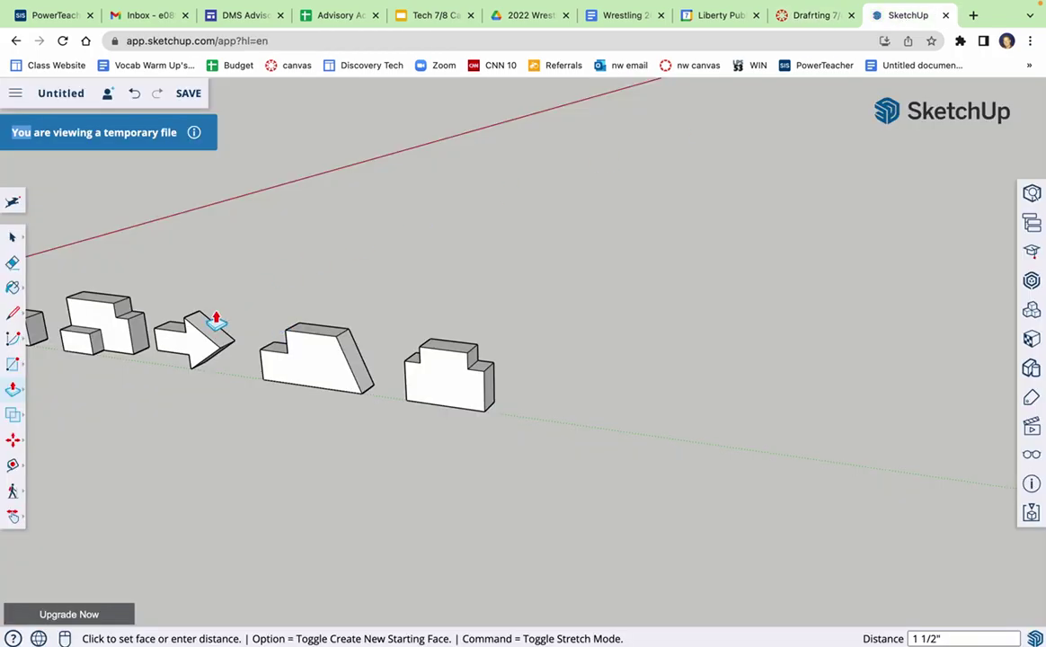
{"action": "left_click", "coordinate": [12, 312]}
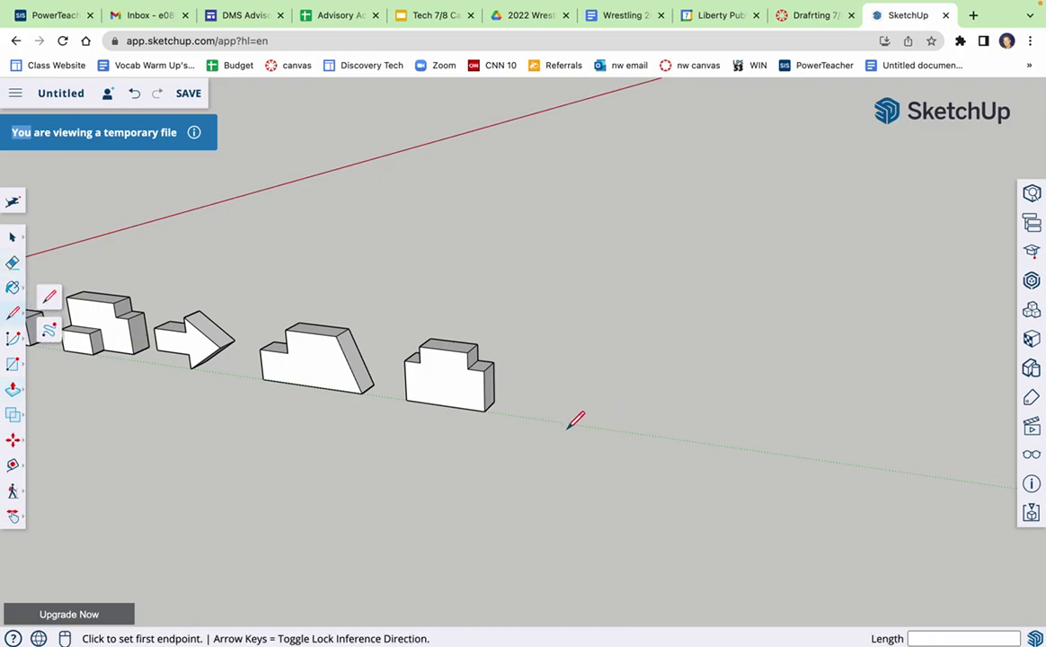
{"action": "left_click", "coordinate": [485, 411]}
{"action": "type", "text": "3"}
{"action": "key", "text": "Return"}
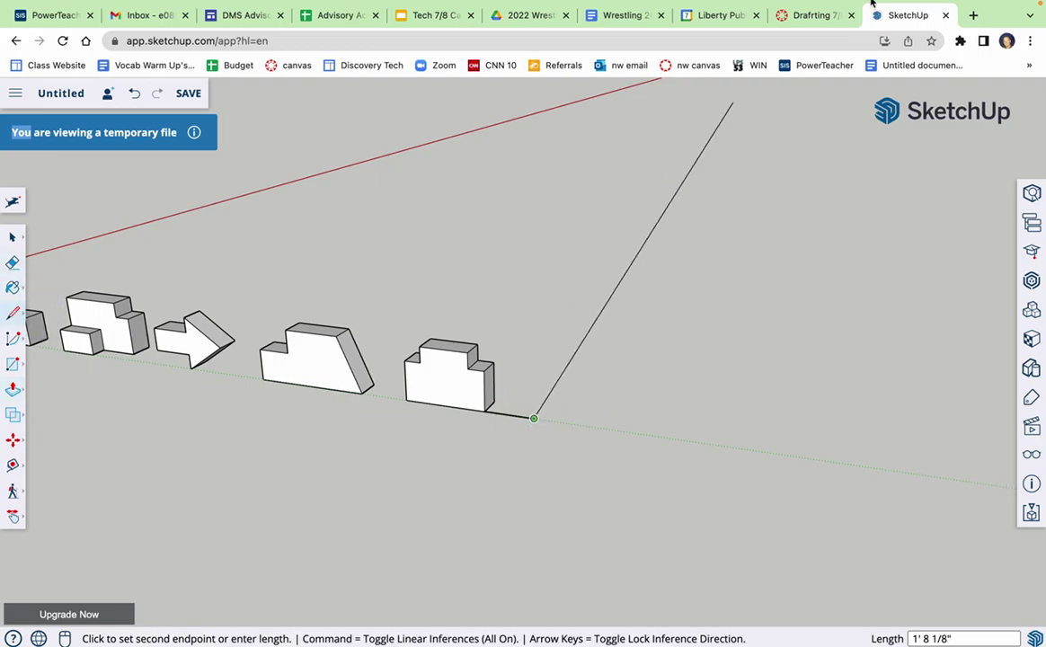
Recheck Block 8's photo, and draw its stepped end with a 1.75" edge up, 1.75" along the green axis and a 1.75" riser
{"action": "left_click", "coordinate": [811, 18]}
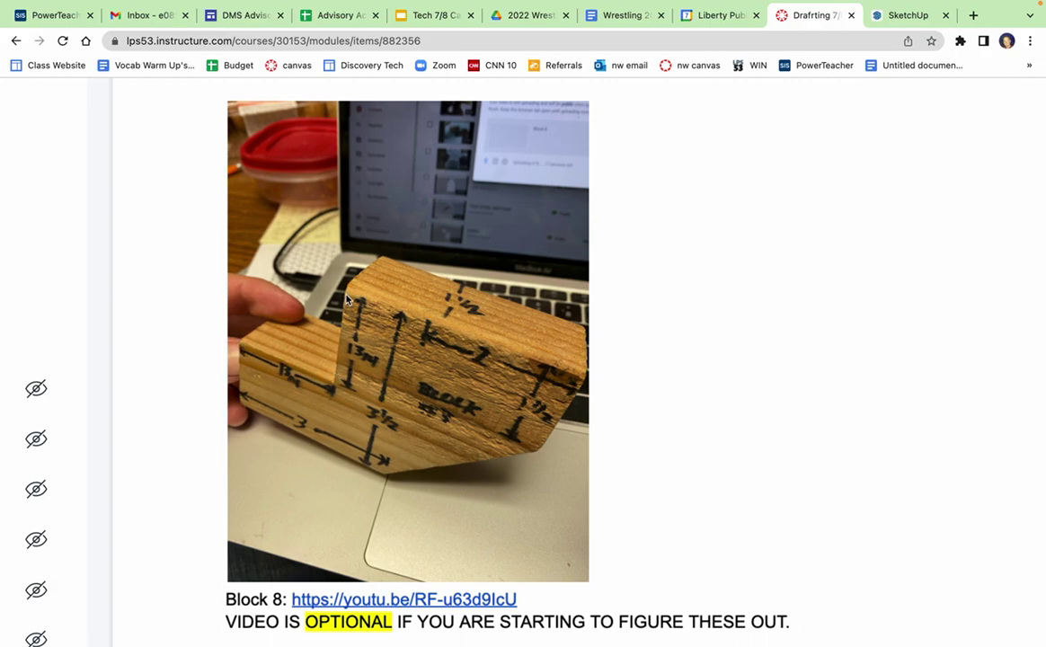
{"action": "left_click", "coordinate": [898, 15]}
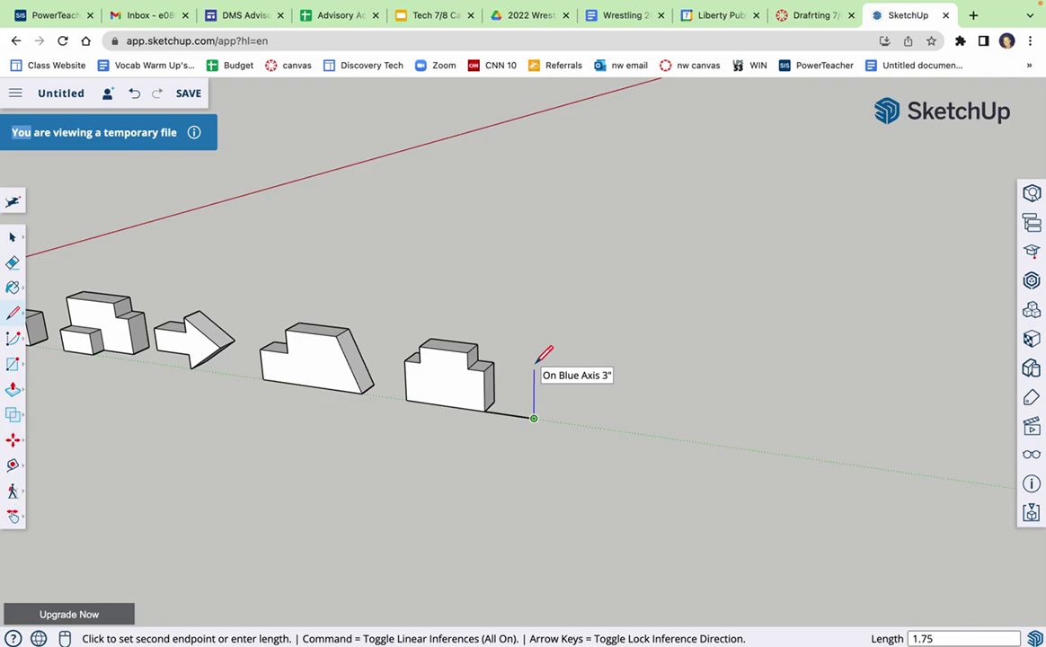
{"action": "key", "text": "Return"}
{"action": "type", "text": "1.75"}
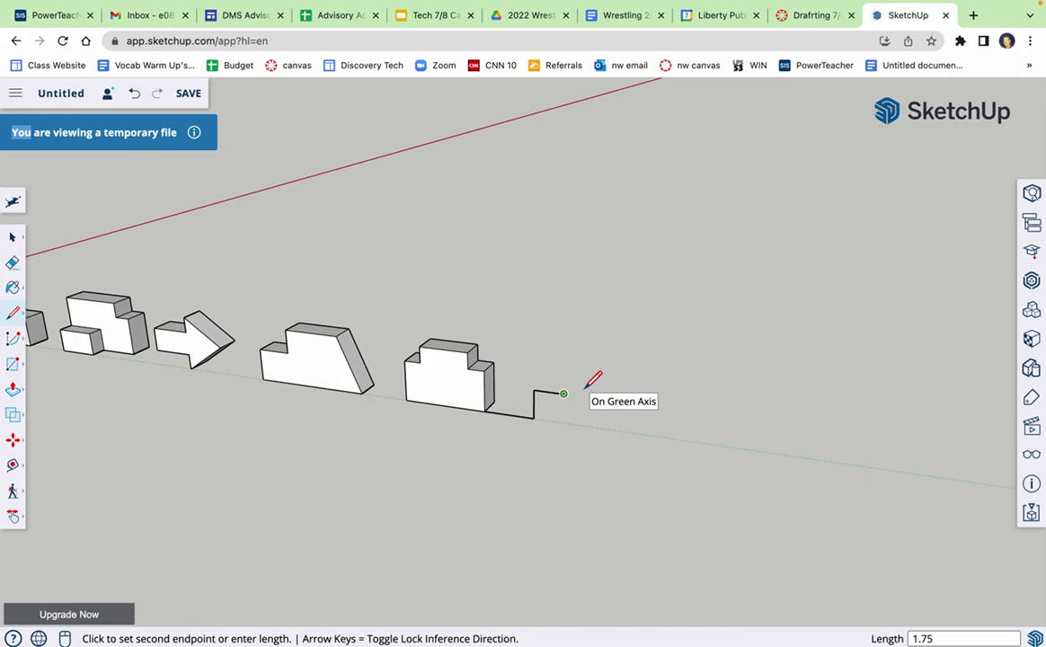
{"action": "key", "text": "Return"}
{"action": "type", "text": "1.75"}
{"action": "key", "text": "Return"}
Recheck Block 8's photo, and draw its 3.25" top edge along the green axis and the 1.5" far edge down the blue axis
{"action": "left_click", "coordinate": [806, 15]}
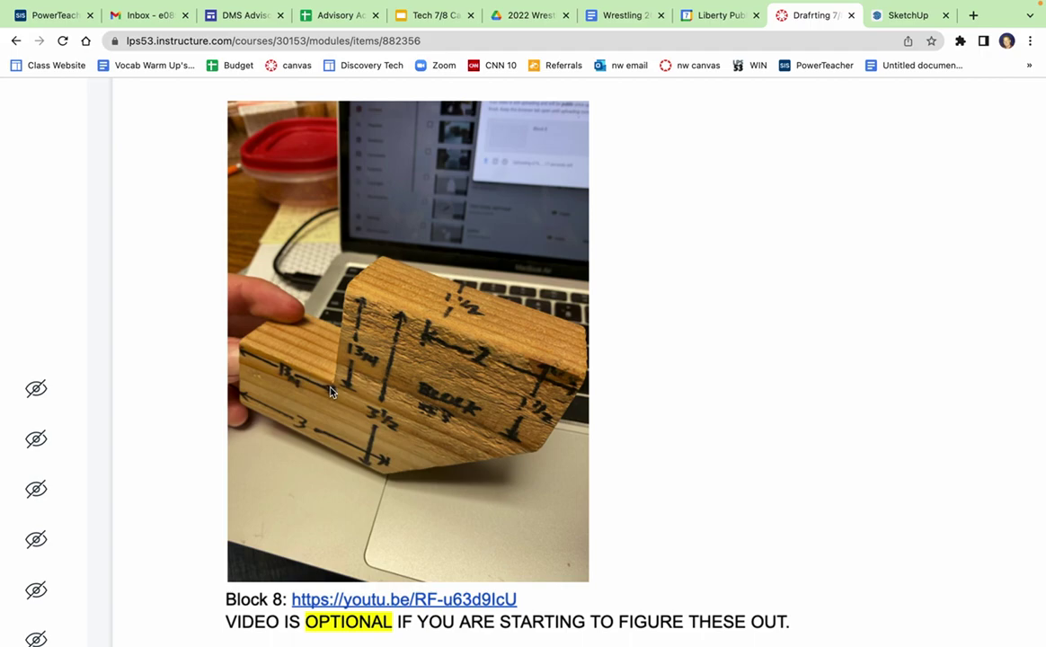
{"action": "left_click", "coordinate": [916, 17]}
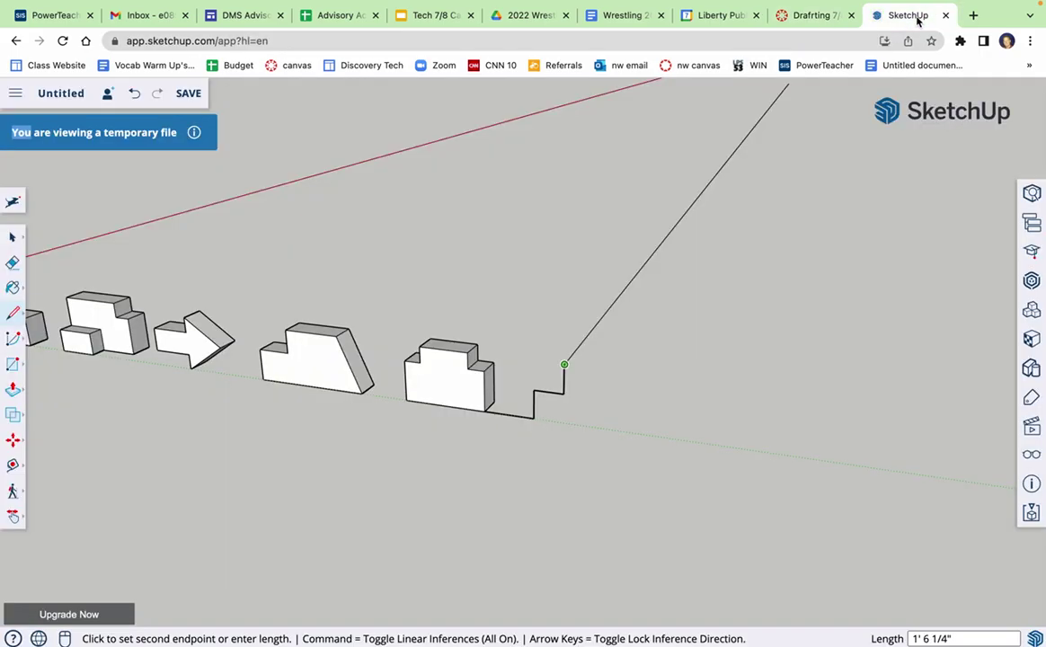
{"action": "type", "text": "3.25"}
{"action": "key", "text": "Return"}
{"action": "left_click", "coordinate": [812, 16]}
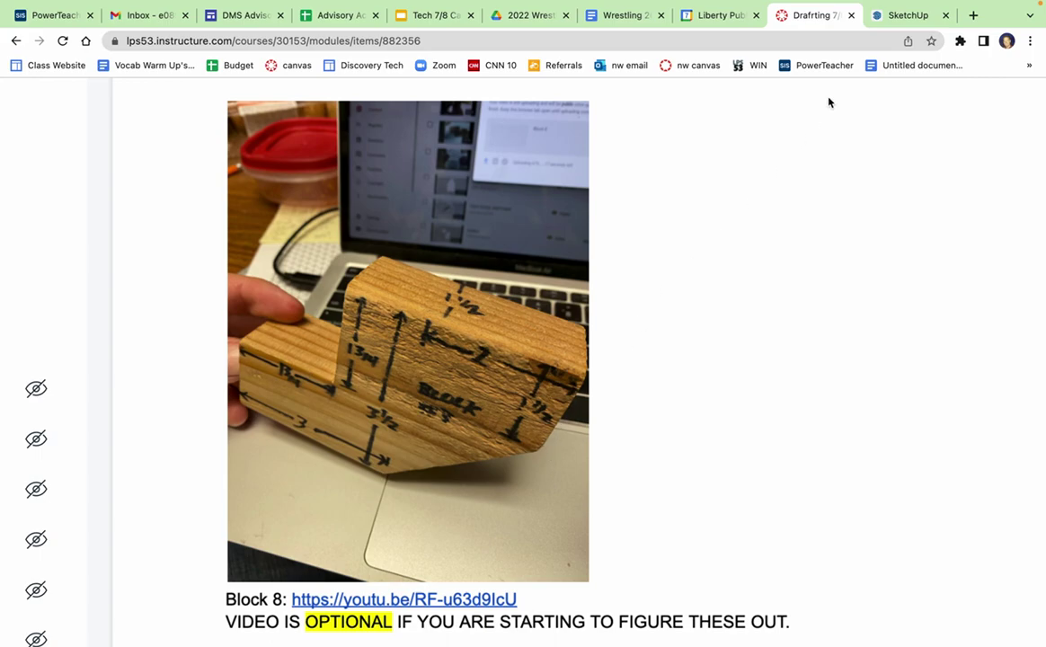
{"action": "left_click", "coordinate": [908, 15]}
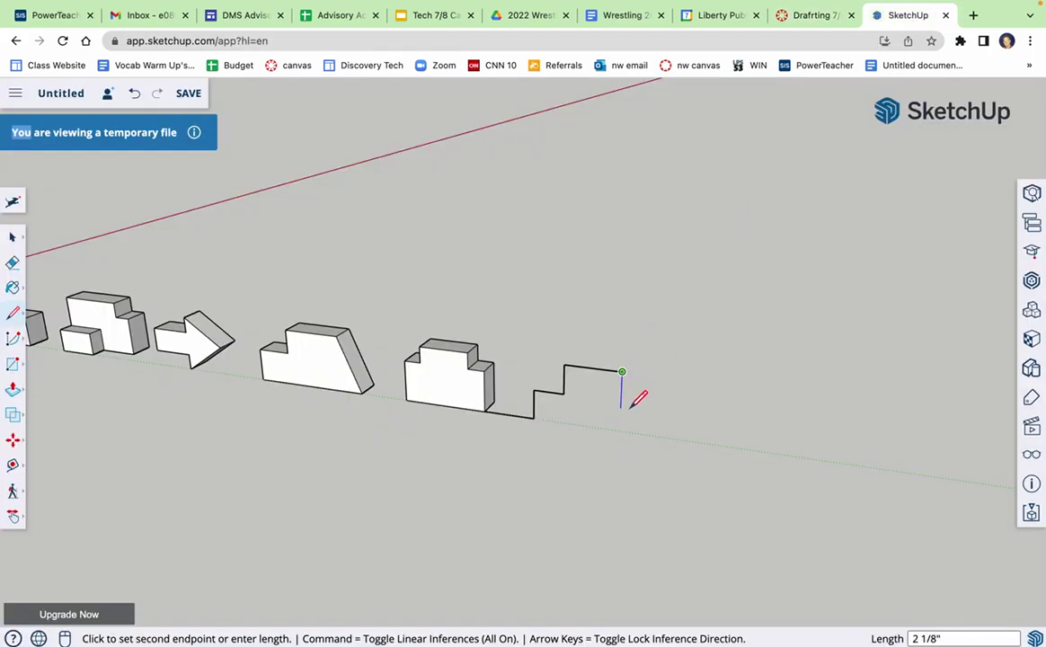
{"action": "type", "text": "1.5"}
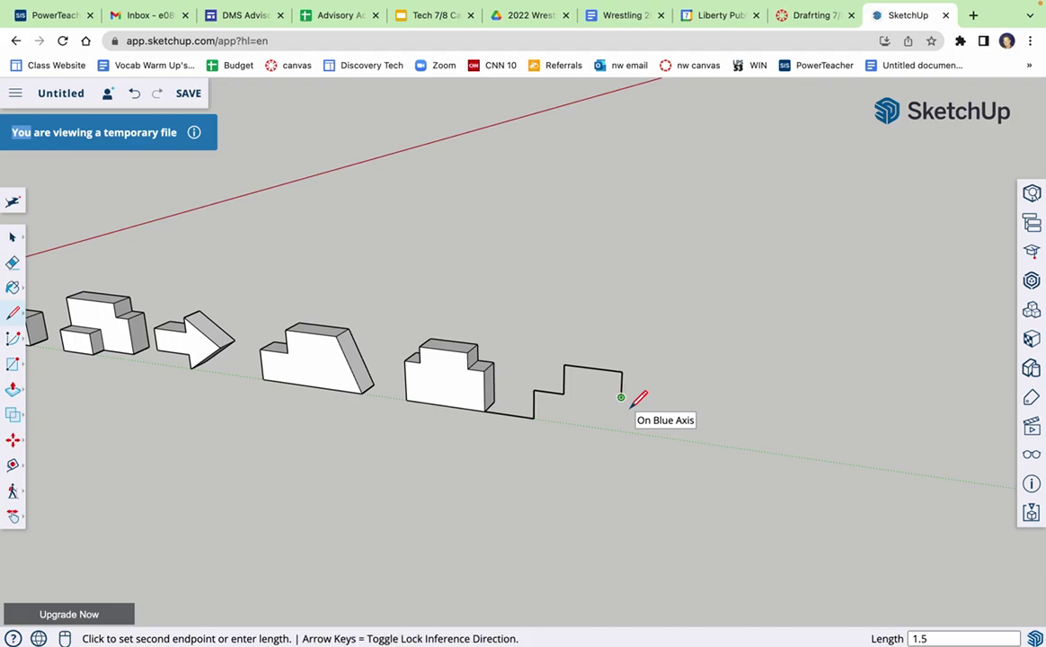
{"action": "key", "text": "Return"}
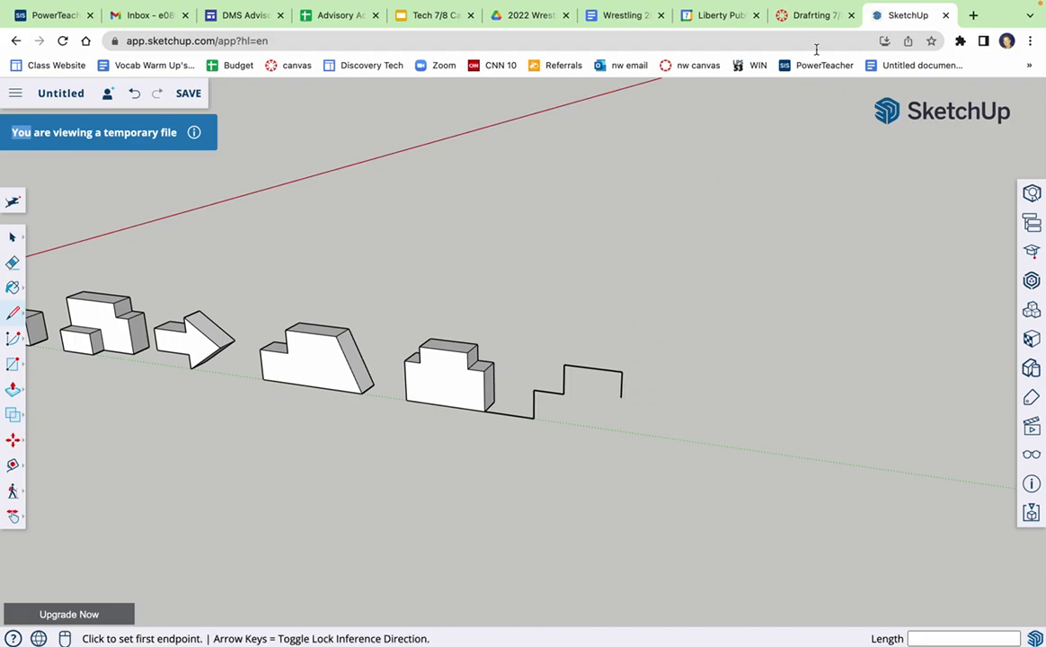
Recheck Block 8's photo, draw its 3" base along the green axis, and close the outline with a diagonal to the far edge's lower end
{"action": "left_click", "coordinate": [811, 16]}
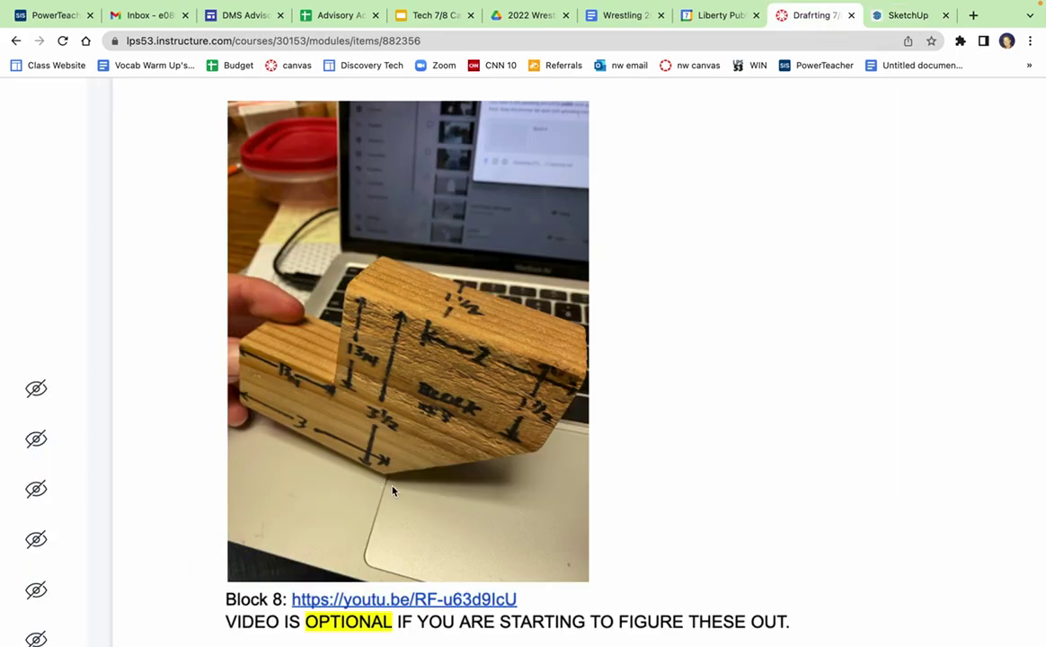
{"action": "left_click", "coordinate": [907, 15]}
{"action": "left_click", "coordinate": [534, 417]}
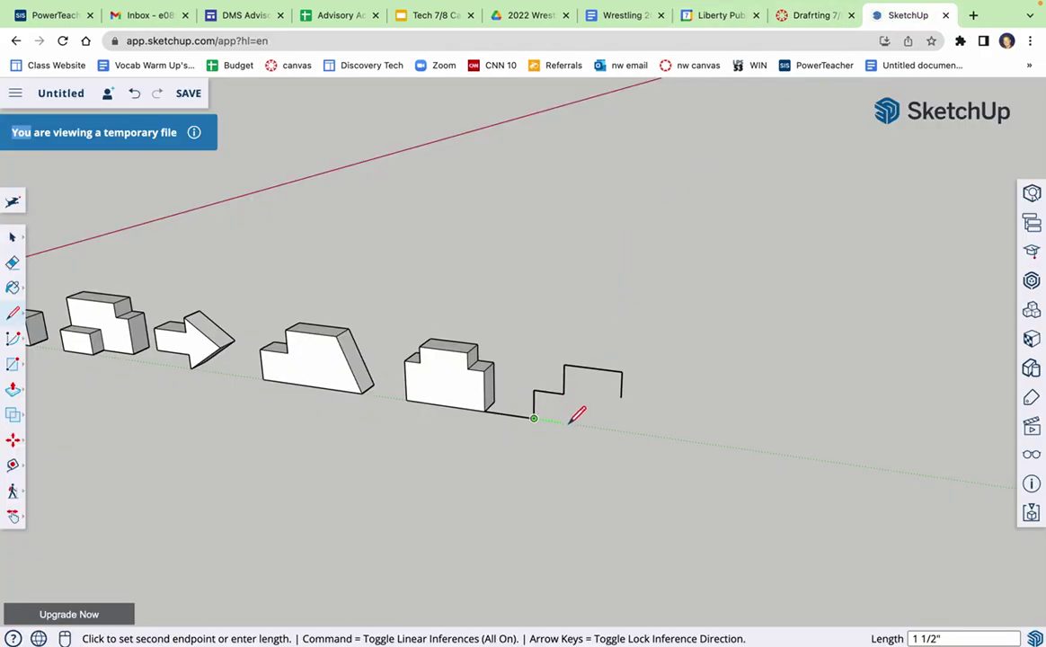
{"action": "type", "text": "3"}
{"action": "key", "text": "Return"}
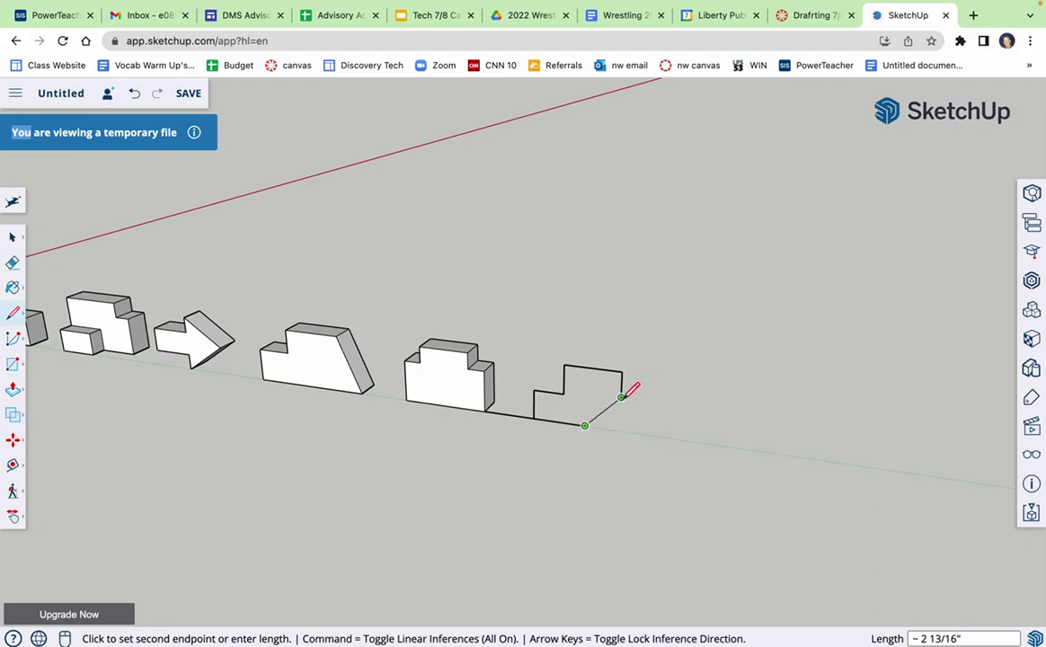
{"action": "left_click", "coordinate": [622, 396]}
Erase the spacer line between Blocks 7 and 8, and Push/Pull Block 8's face to a 1 1/2" depth
{"action": "left_click", "coordinate": [13, 262]}
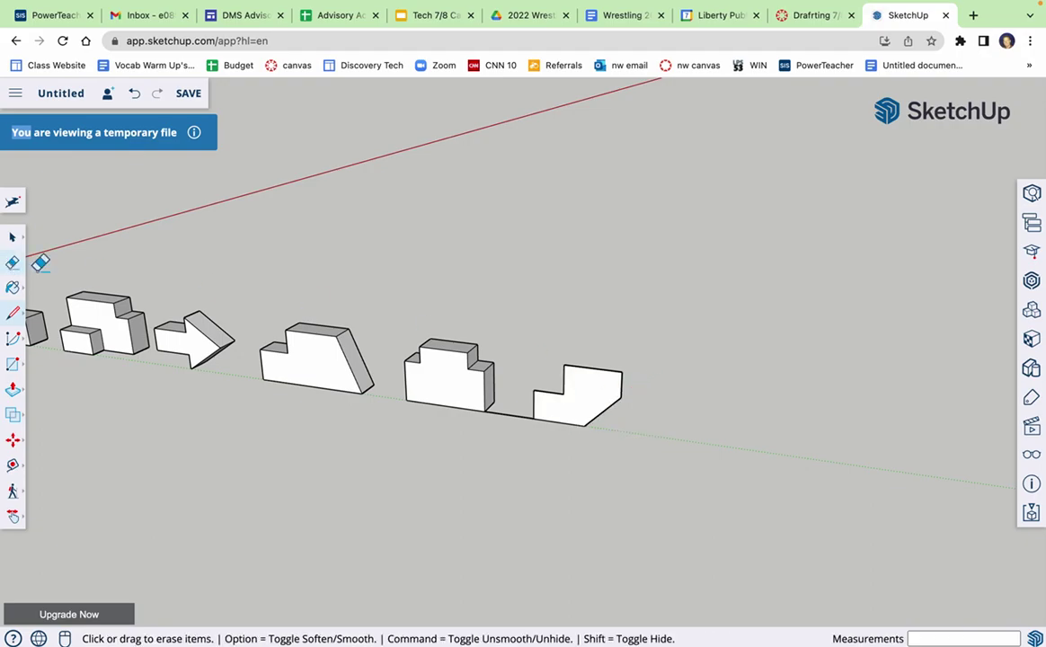
{"action": "left_click", "coordinate": [507, 414]}
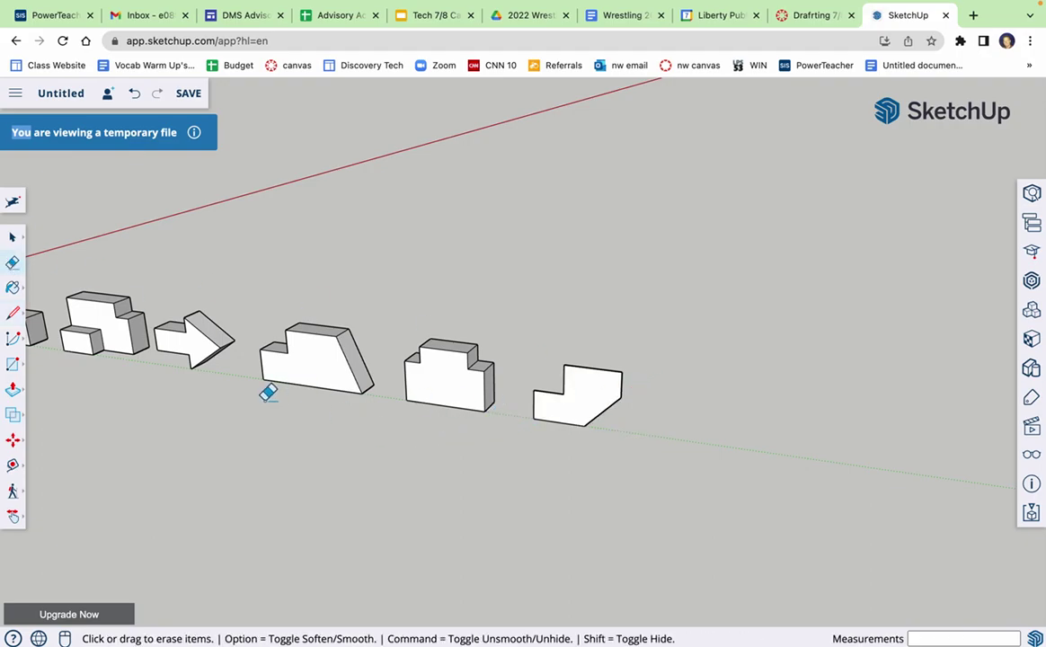
{"action": "left_click", "coordinate": [12, 389]}
{"action": "left_click", "coordinate": [559, 388]}
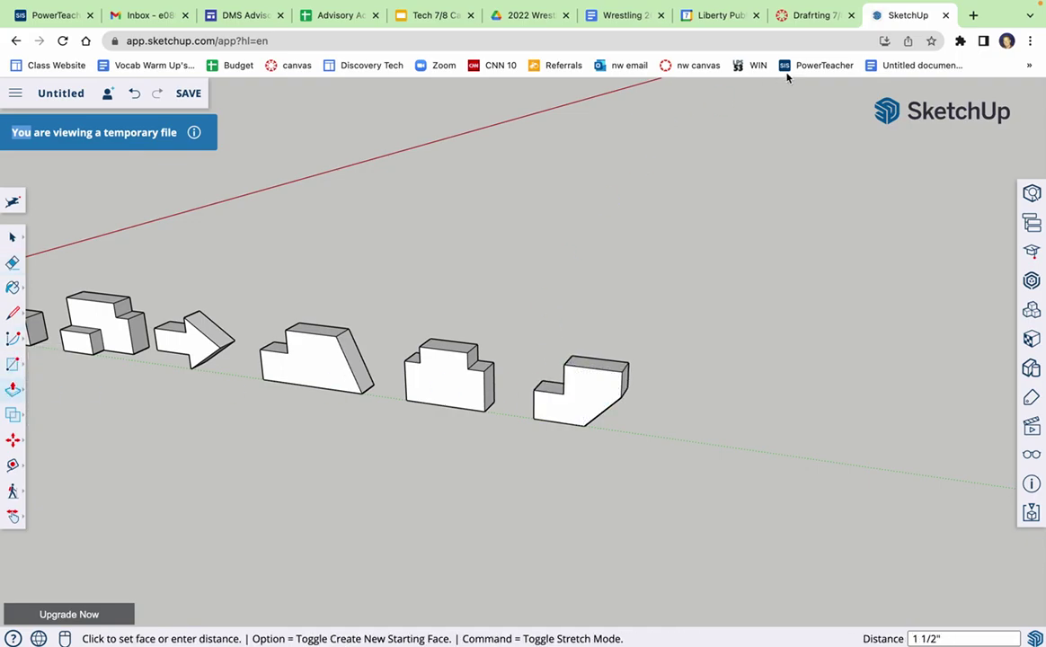
Examine the Block 9 photo in the Canvas assignment for its dimensions, and look over the row of modelled blocks in SketchUp
{"action": "left_click", "coordinate": [807, 16]}
{"action": "scroll", "coordinate": [430, 500], "scroll_direction": "down", "scroll_amount": 10}
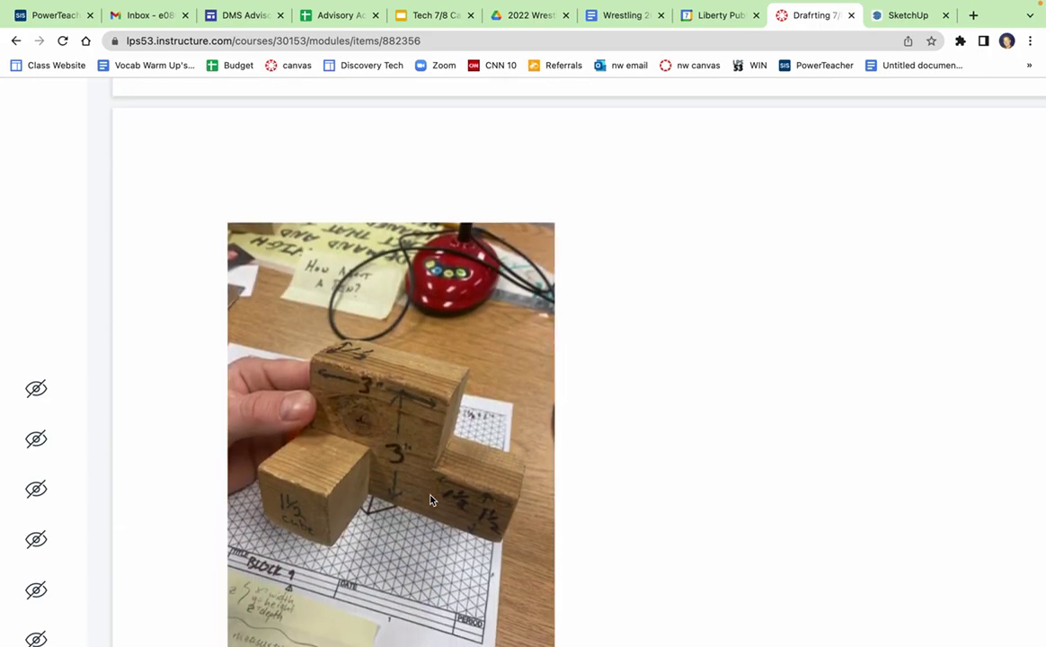
{"action": "scroll", "coordinate": [431, 499], "scroll_direction": "down", "scroll_amount": 5}
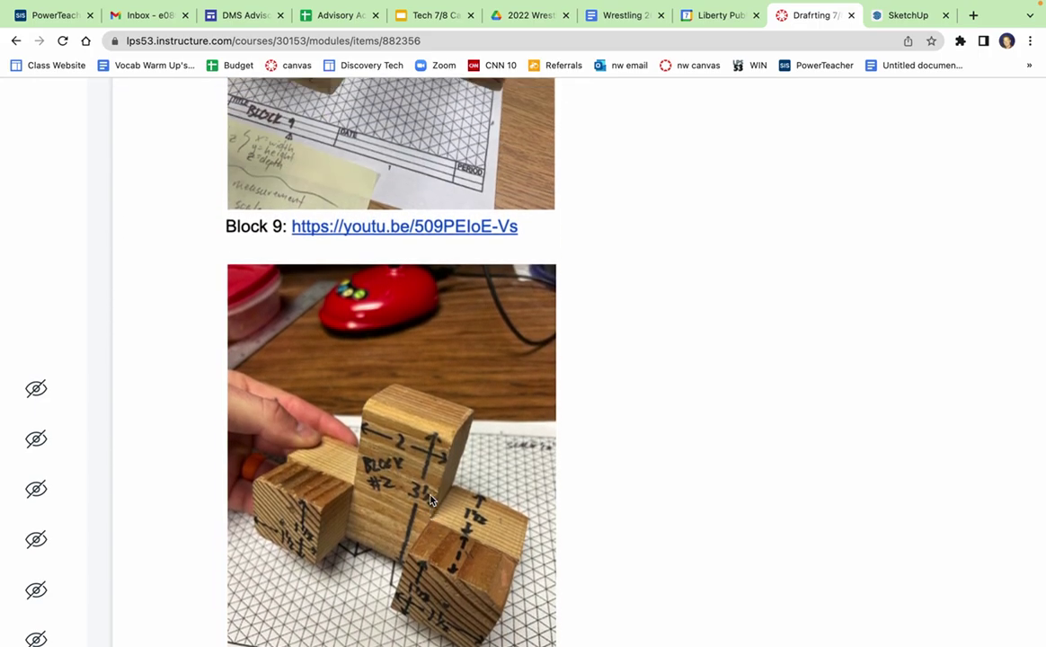
{"action": "scroll", "coordinate": [391, 449], "scroll_direction": "up", "scroll_amount": 4}
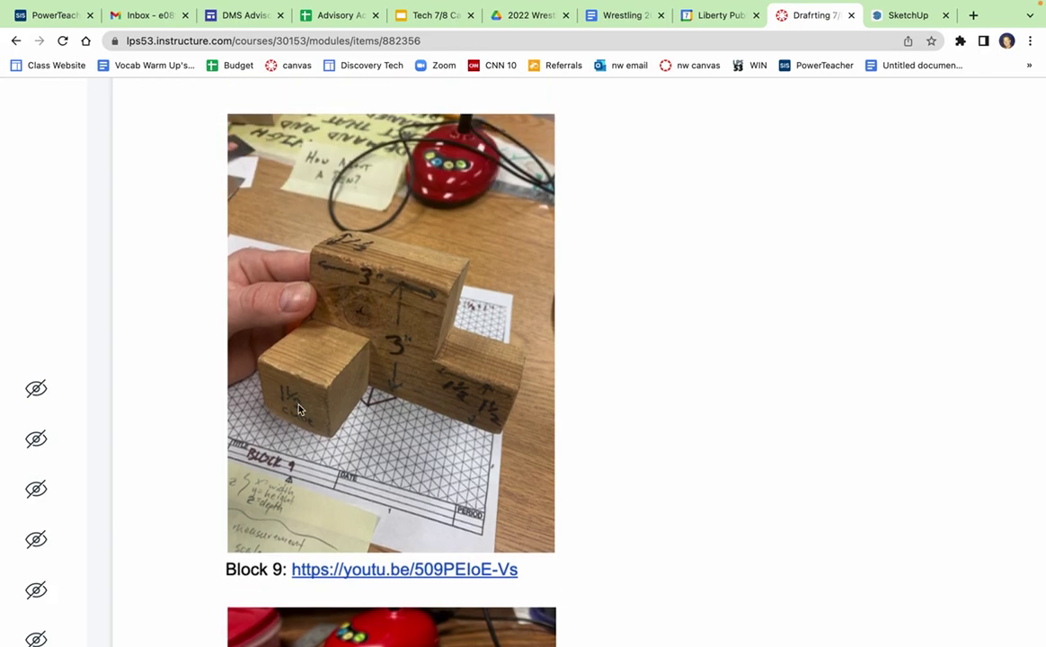
{"action": "left_click", "coordinate": [903, 15]}
{"action": "left_click", "coordinate": [13, 464]}
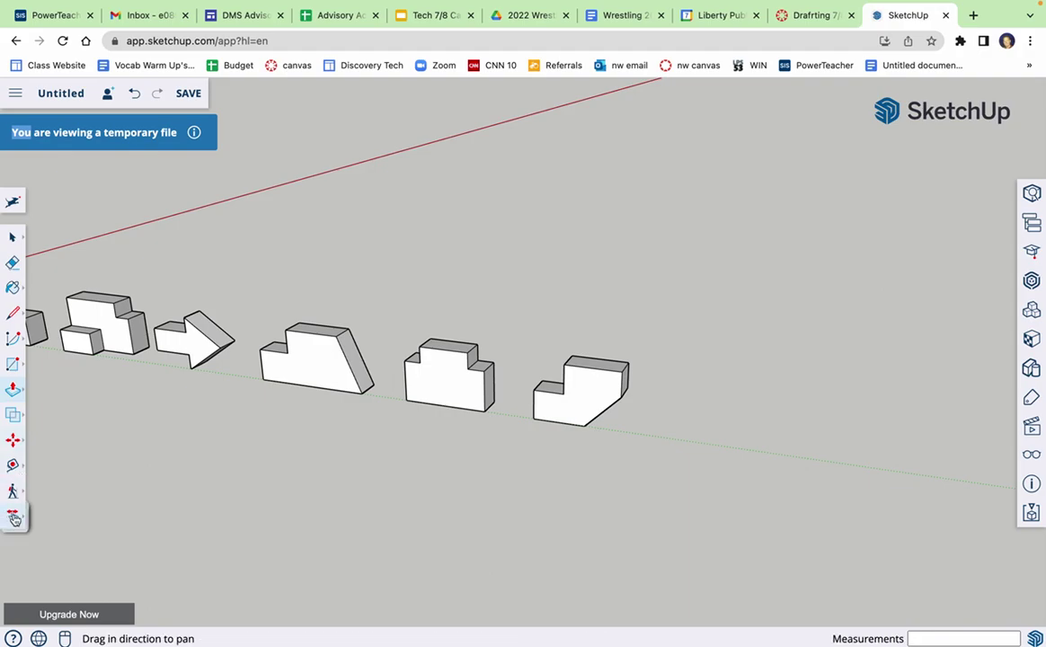
{"action": "left_click_drag", "start_coordinate": [164, 404], "coordinate": [582, 424]}
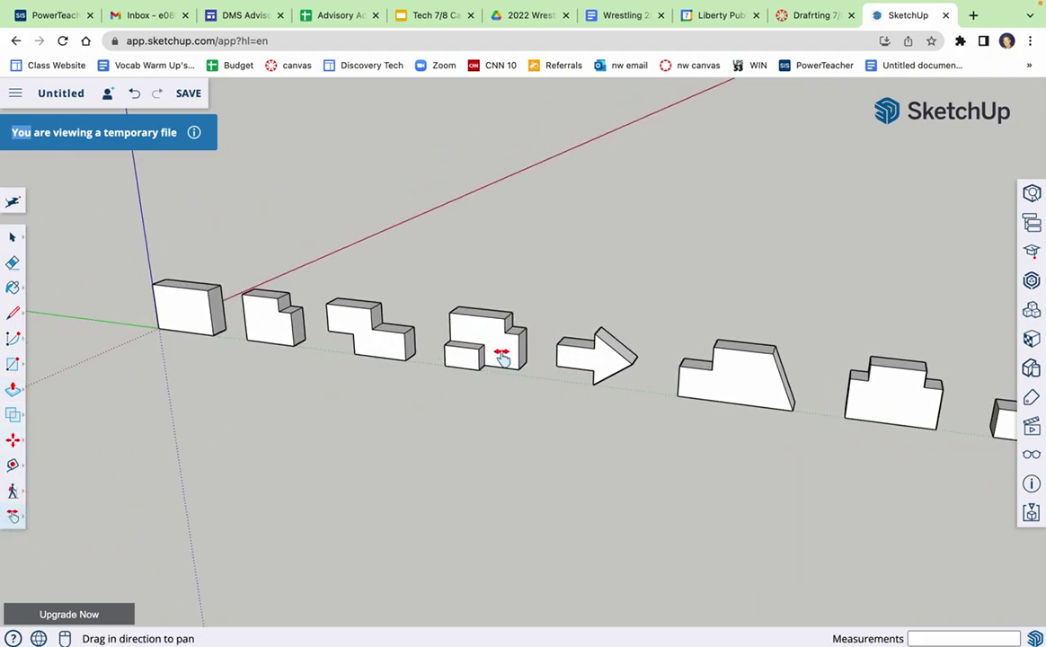
{"action": "left_click_drag", "start_coordinate": [521, 347], "coordinate": [209, 374]}
{"action": "left_click_drag", "start_coordinate": [493, 372], "coordinate": [340, 355]}
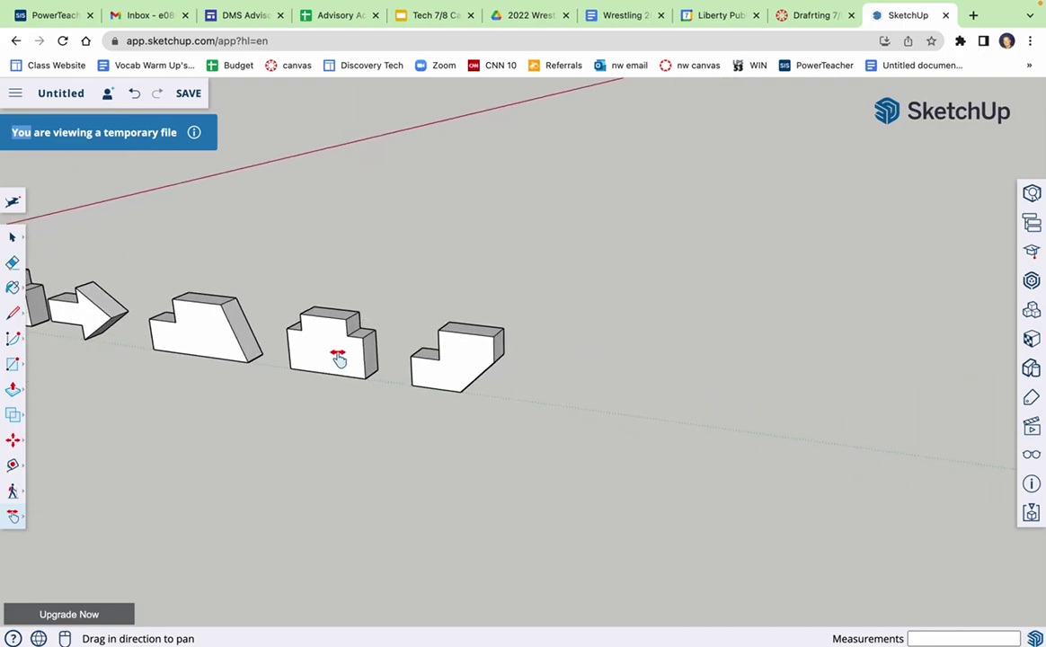
Draw a 2" line down the blue axis from the upper end of Block 8's diagonal, and a 3" spacer along the green axis
{"action": "left_click", "coordinate": [13, 312]}
{"action": "left_click", "coordinate": [495, 362]}
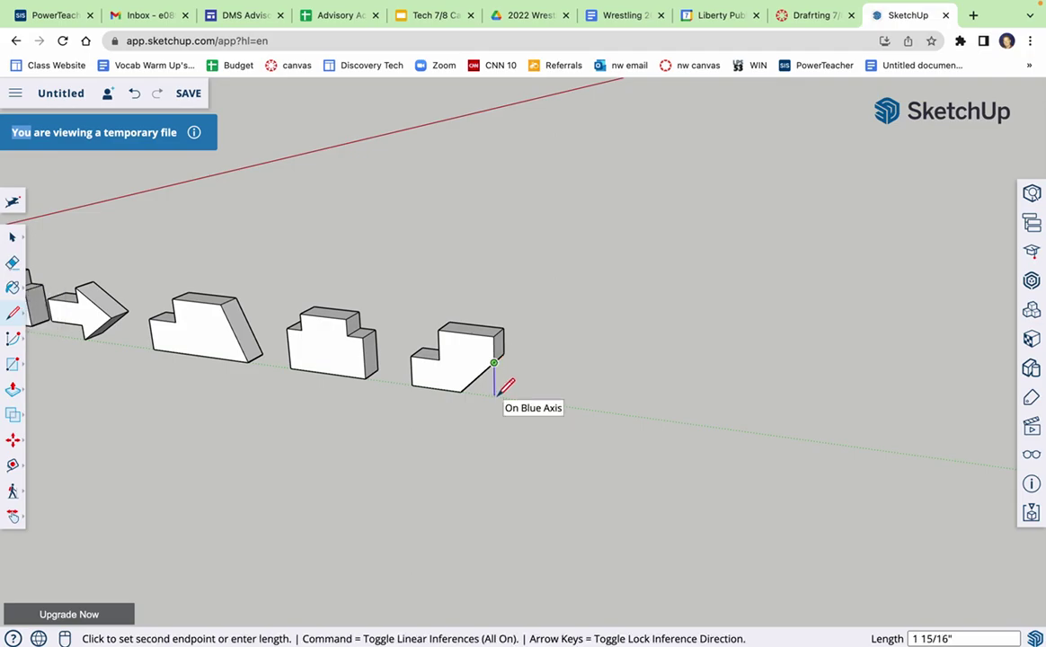
{"action": "type", "text": "1"}
{"action": "type", "text": "2"}
{"action": "key", "text": "Return"}
{"action": "type", "text": "3"}
{"action": "key", "text": "Return"}
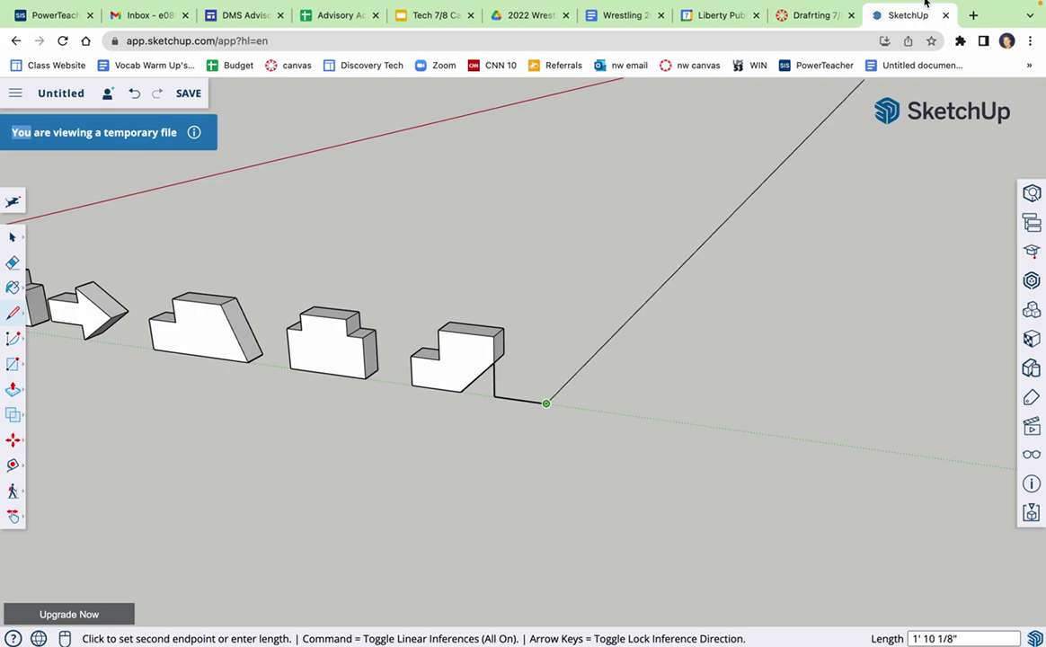
Recheck Block 9's photo, and start its outline at the spacer's end with a 1.5" edge up and 1.5" along the green axis
{"action": "left_click", "coordinate": [824, 13]}
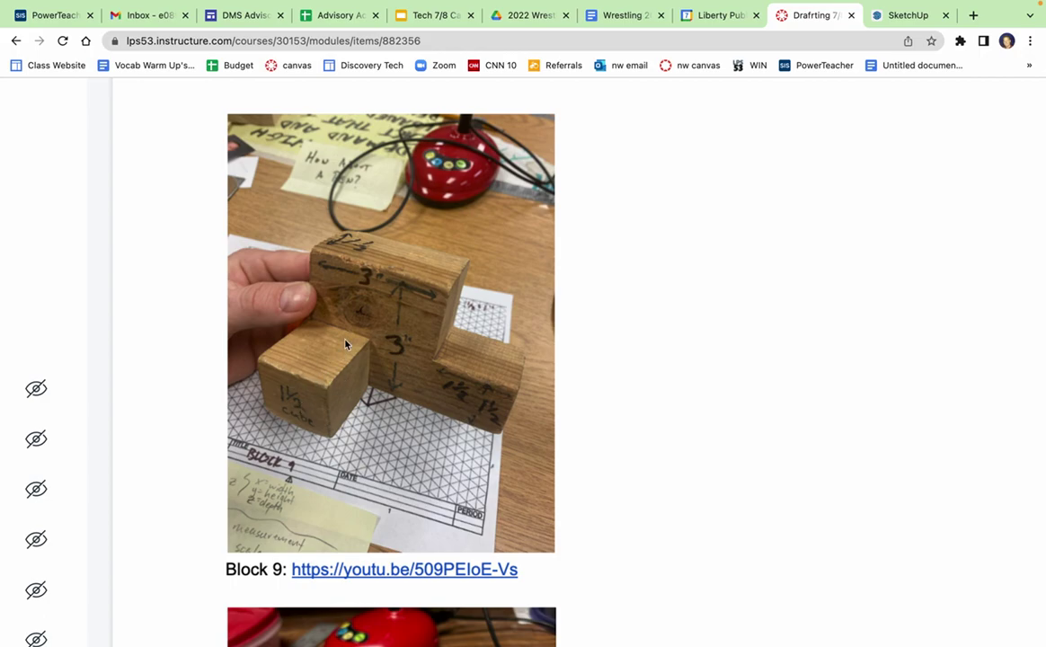
{"action": "left_click", "coordinate": [910, 15]}
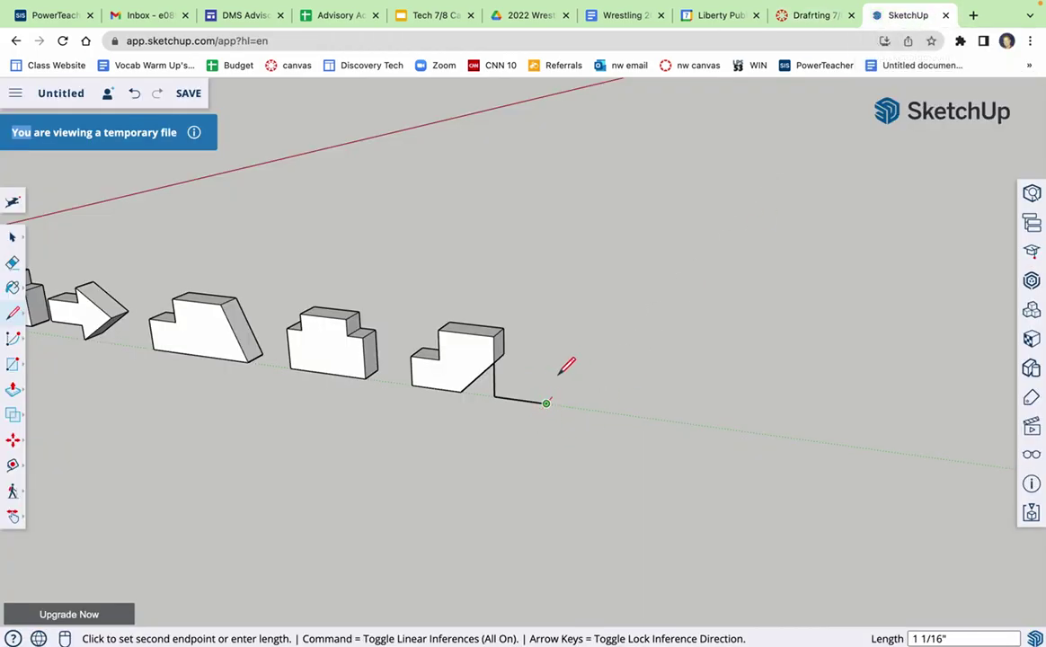
{"action": "type", "text": "5"}
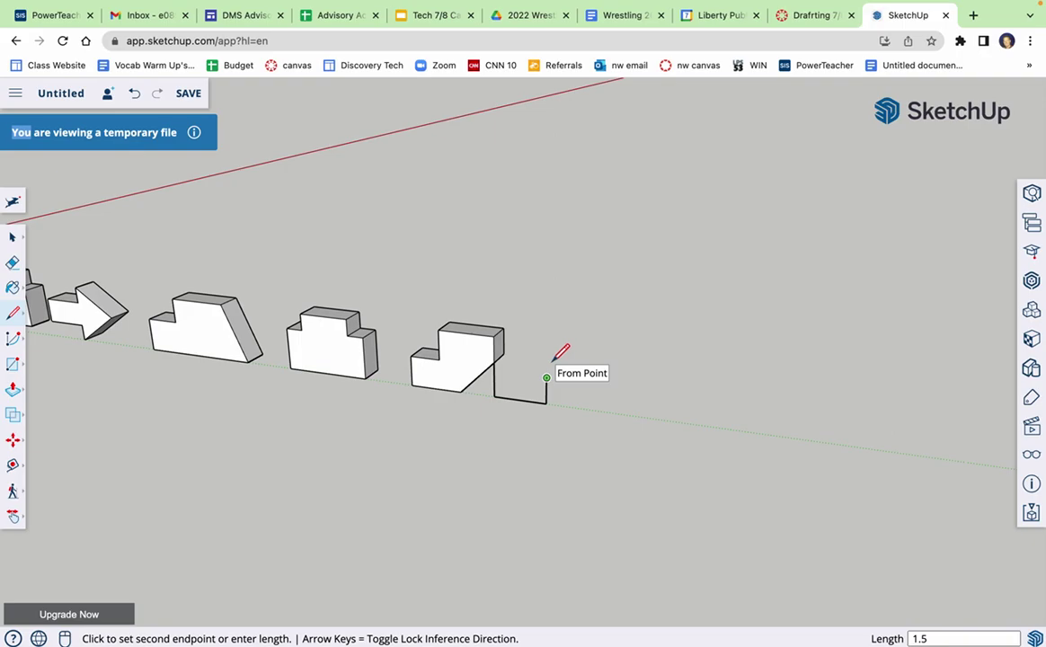
{"action": "key", "text": "Return"}
{"action": "type", "text": "1.5"}
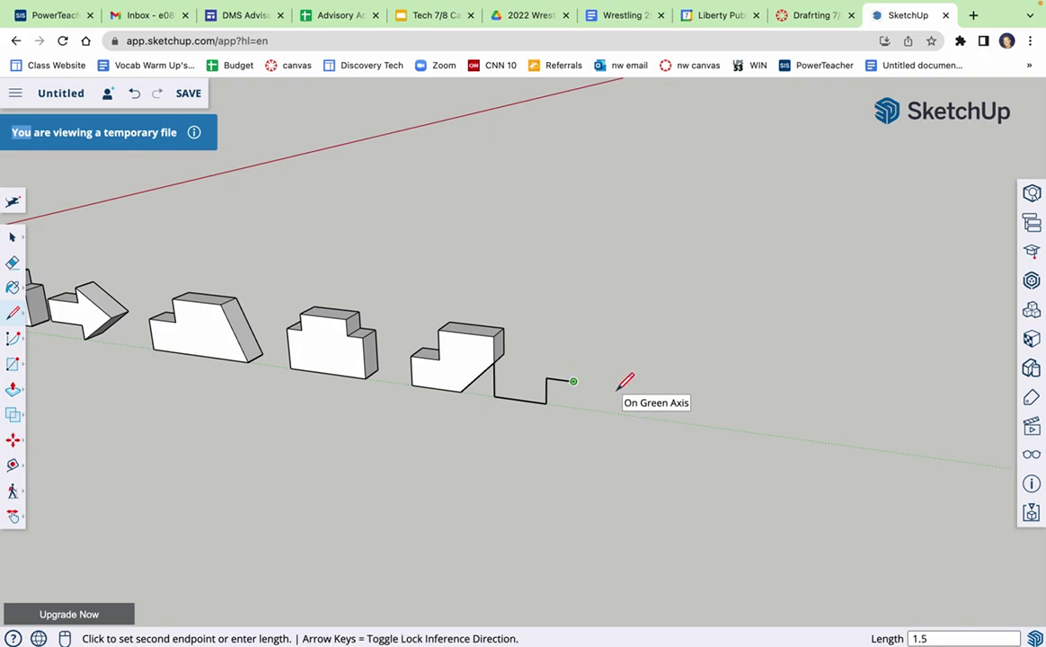
Finish Block 9's front cube outline with a 1.5" edge along the green axis and a 1.5" edge down, closing the square
{"action": "key", "text": "Return"}
{"action": "type", "text": "1.5"}
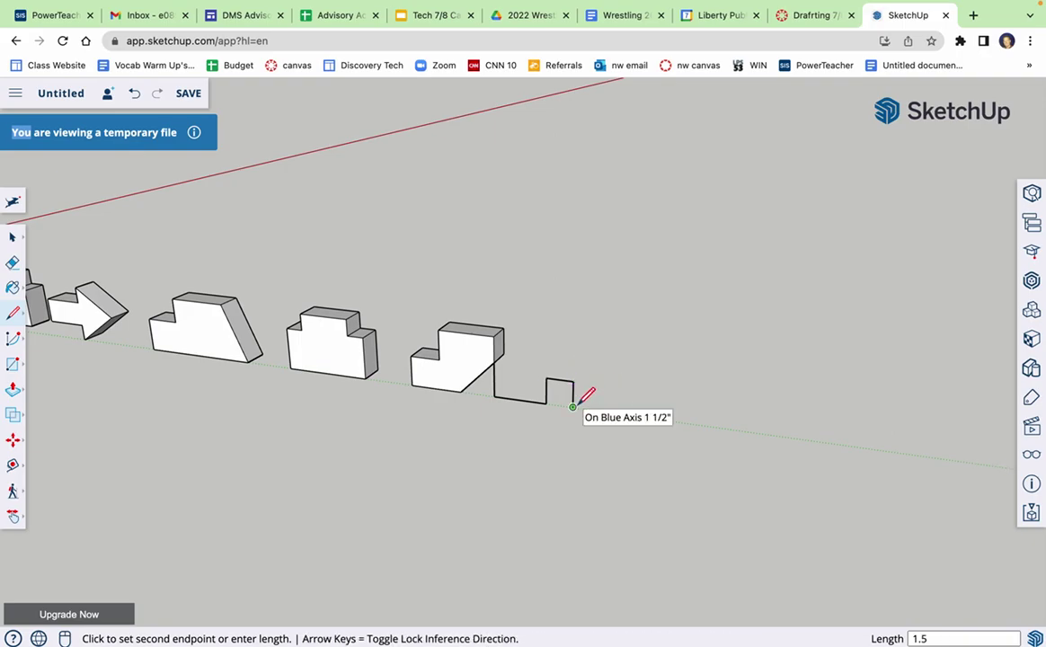
{"action": "key", "text": "Return"}
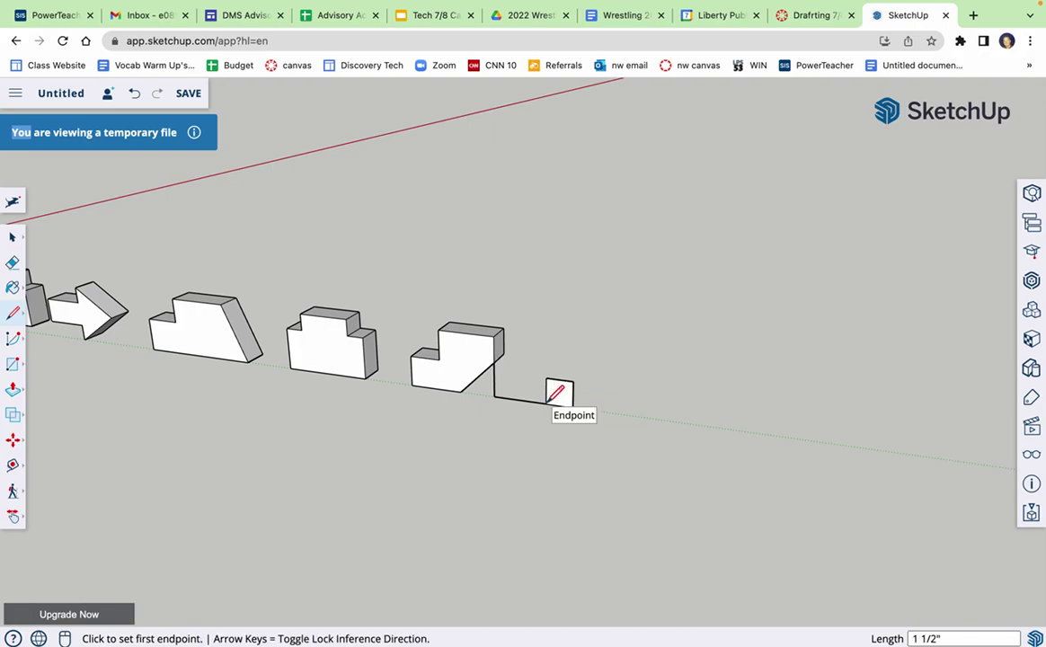
Erase the spacer lines between Block 8 and the new square, and Push/Pull the square to a 1 1/2" depth
{"action": "left_click", "coordinate": [13, 263]}
{"action": "mouse_move", "coordinate": [495, 381]}
{"action": "left_mouse_down"}
{"action": "mouse_move", "coordinate": [513, 390]}
{"action": "mouse_move", "coordinate": [500, 405]}
{"action": "left_mouse_up"}
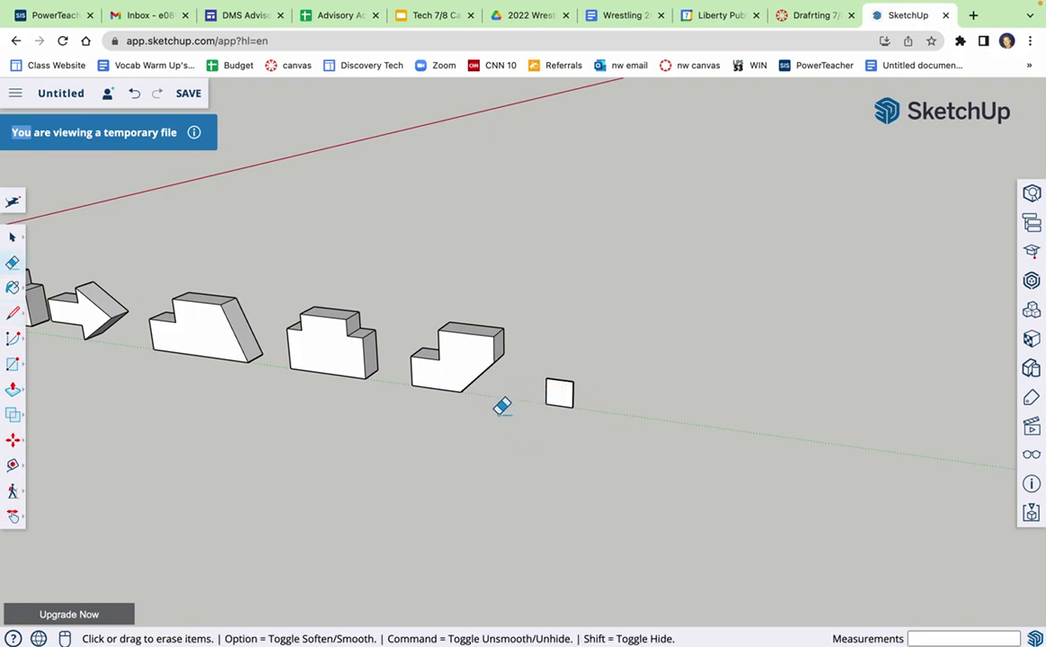
{"action": "left_click", "coordinate": [13, 389]}
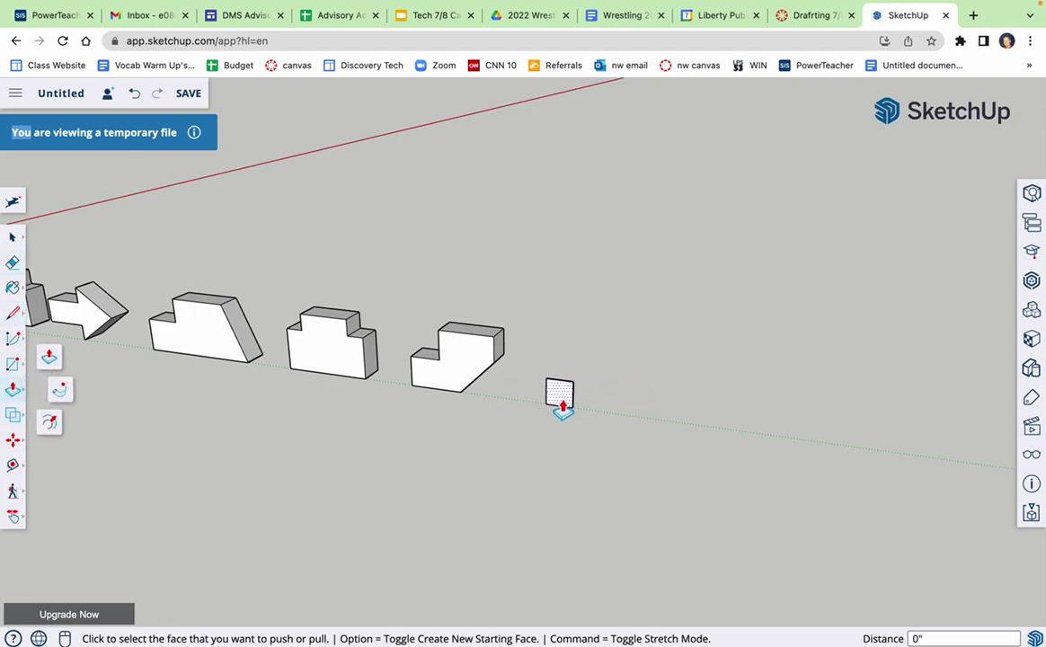
{"action": "left_click", "coordinate": [562, 394]}
{"action": "type", "text": "1"}
{"action": "key", "text": "Return"}
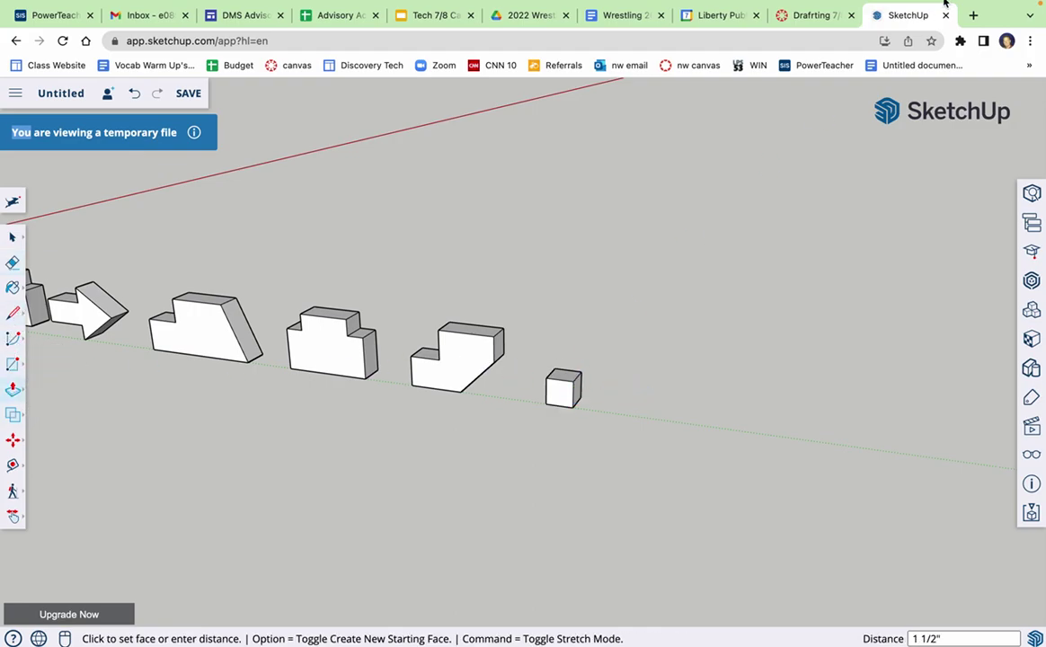
Check Block 9's photo in Canvas, and draw a base line along the green axis from the cube's rear lower corner, away from Block 8
{"action": "left_click", "coordinate": [801, 15]}
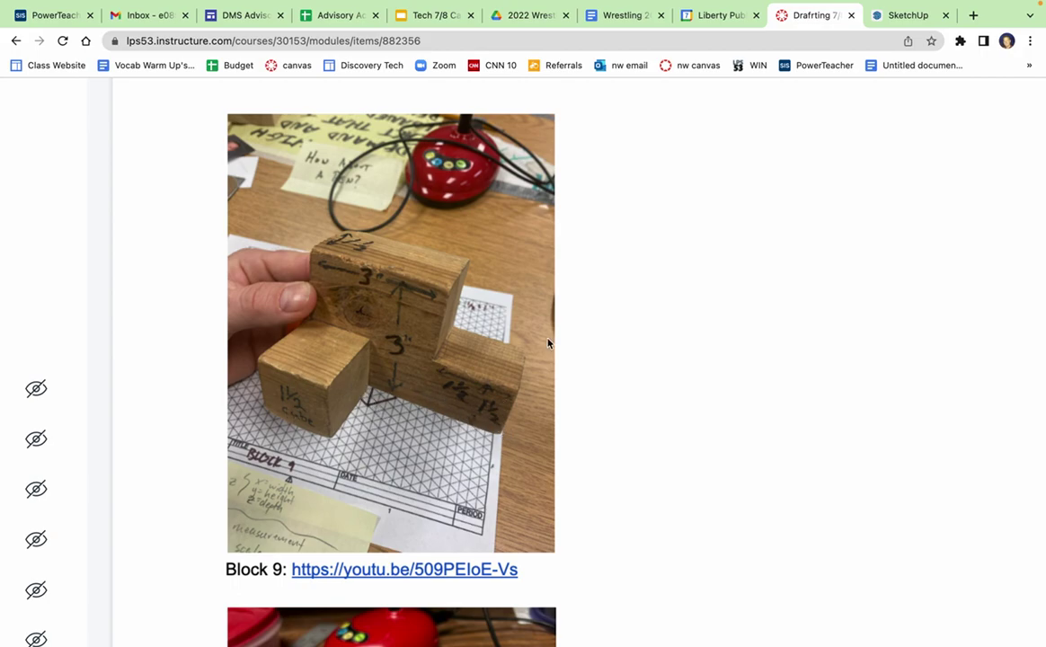
{"action": "left_click", "coordinate": [896, 16]}
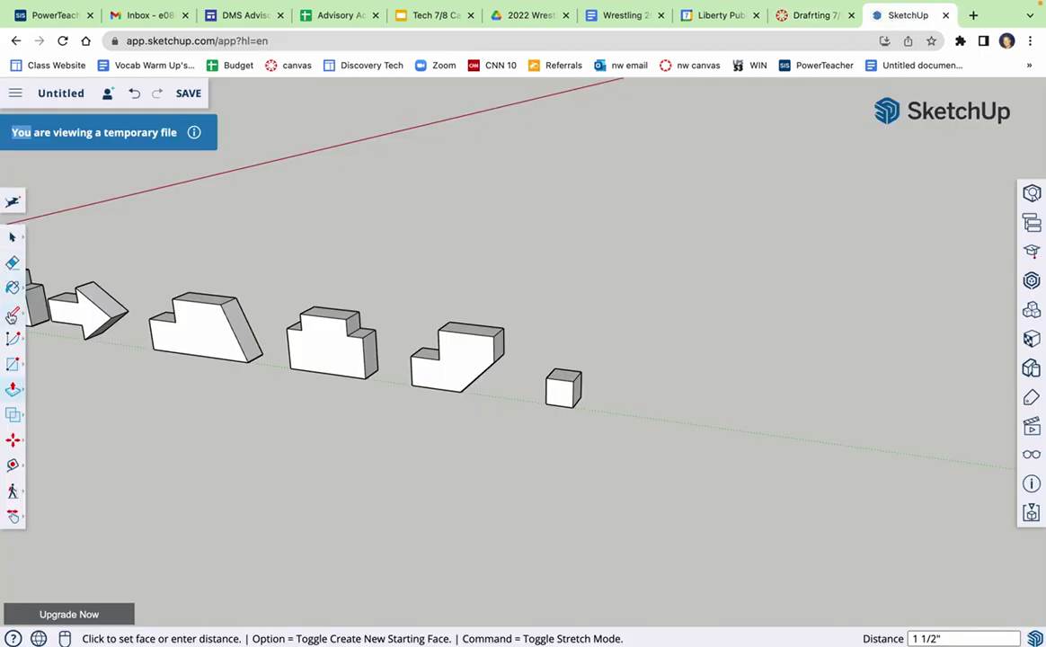
{"action": "left_click", "coordinate": [12, 314]}
{"action": "scroll", "coordinate": [593, 390], "scroll_direction": "up", "scroll_amount": 1}
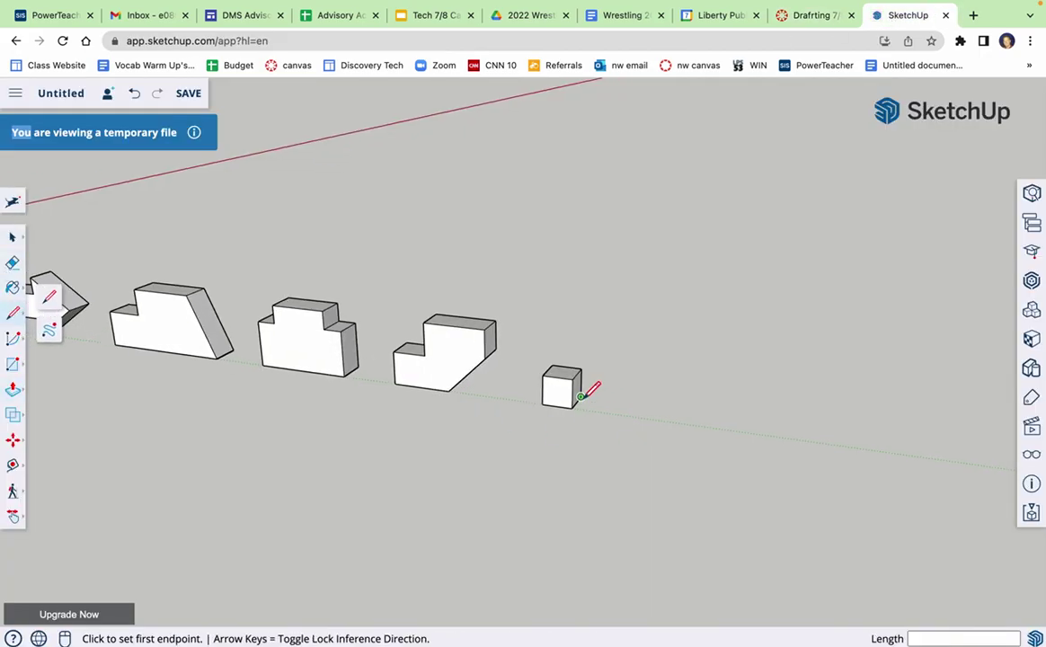
{"action": "scroll", "coordinate": [588, 396], "scroll_direction": "up", "scroll_amount": 1}
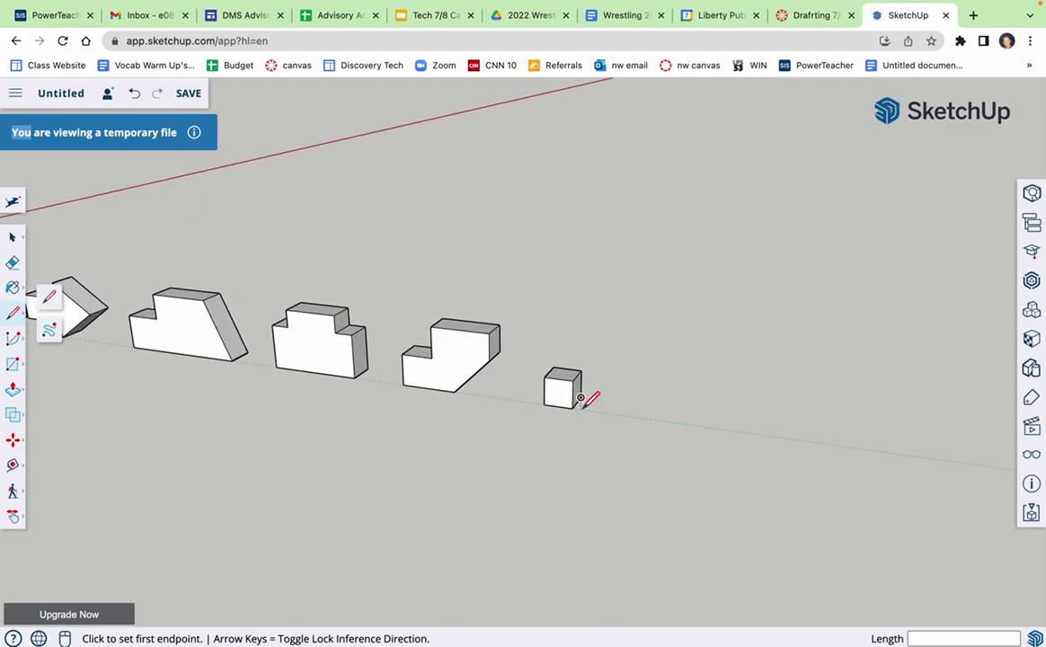
{"action": "scroll", "coordinate": [585, 402], "scroll_direction": "up", "scroll_amount": 1}
{"action": "left_click", "coordinate": [580, 393]}
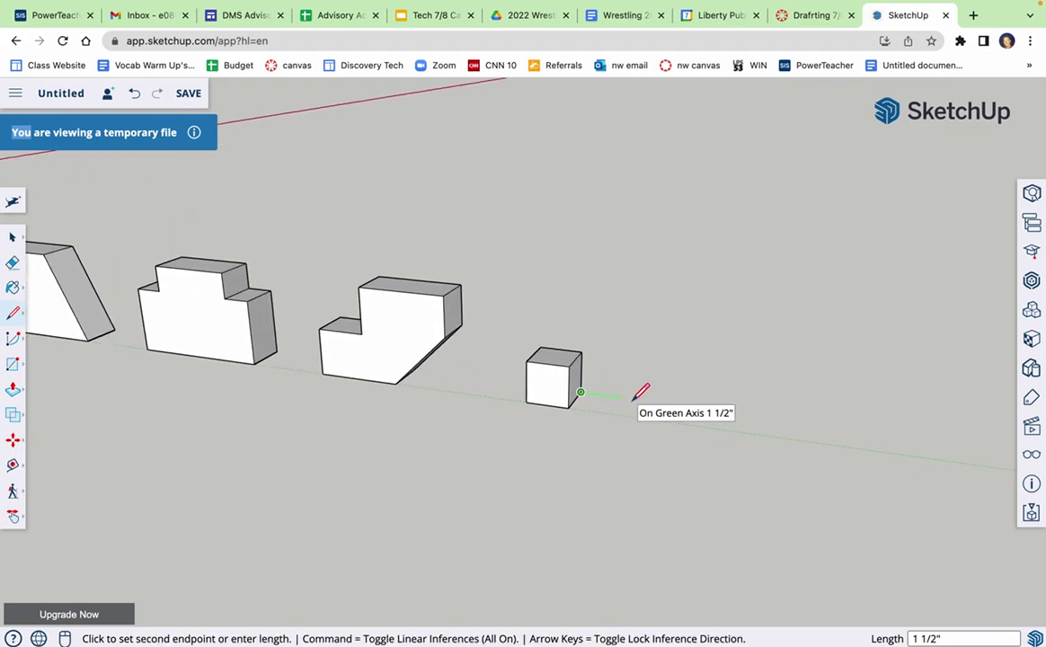
{"action": "left_click", "coordinate": [665, 401]}
Recheck Block 9's photo, and continue its rear outline with a 1.5" edge up and a 1.5" edge back along the green axis
{"action": "left_click", "coordinate": [809, 16]}
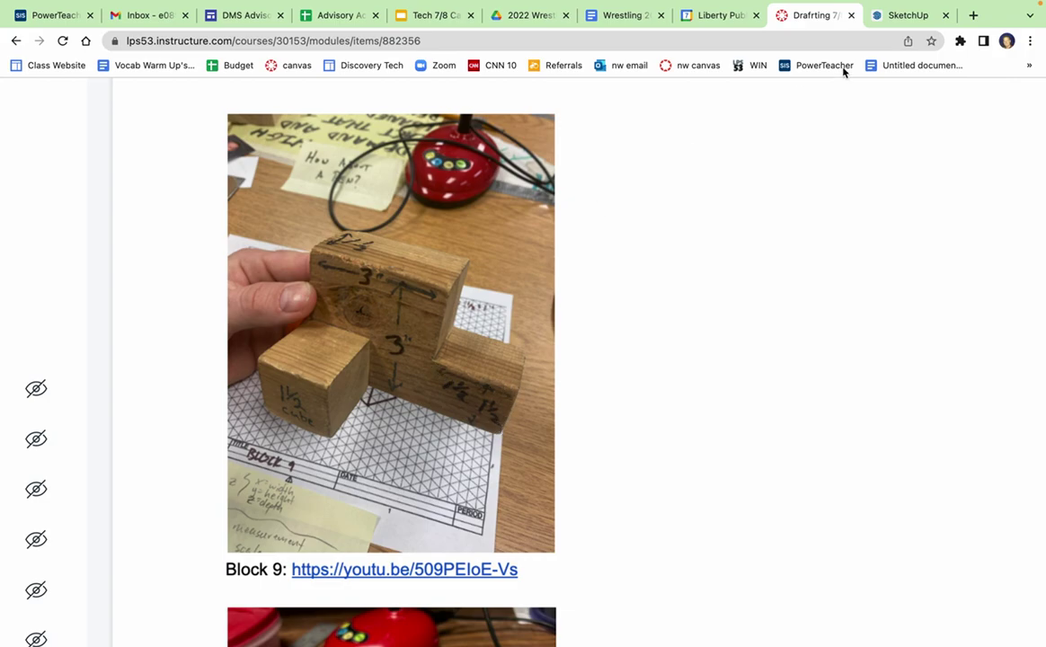
{"action": "left_click", "coordinate": [895, 16]}
{"action": "type", "text": "1.5"}
{"action": "key", "text": "Return"}
{"action": "type", "text": "1"}
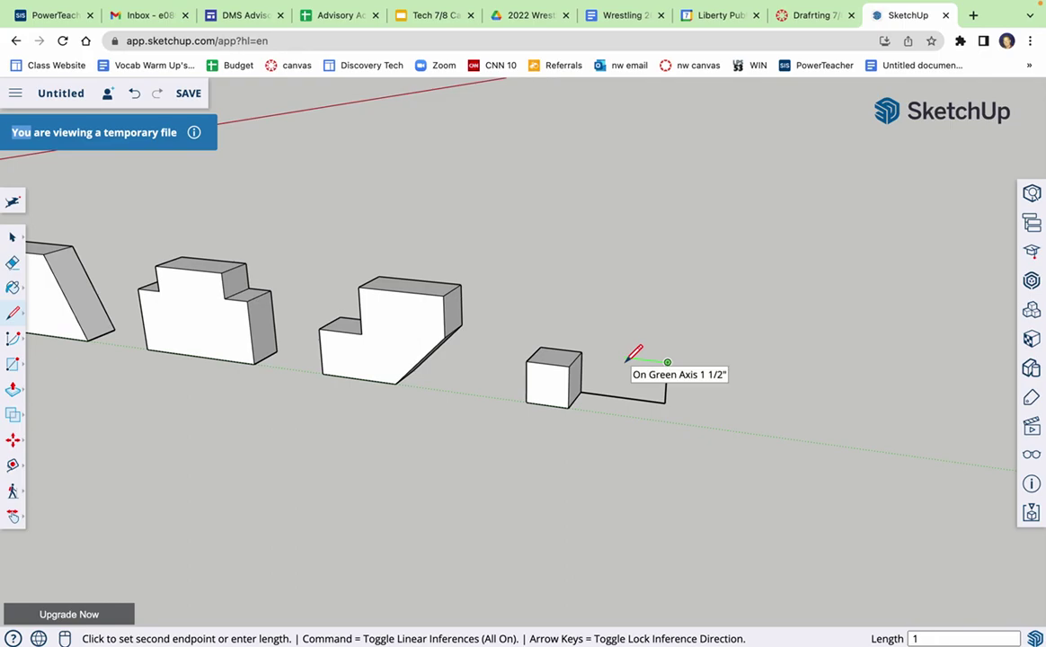
{"action": "type", "text": ".5"}
{"action": "key", "text": "Return"}
Compare the rear outline with Block 9's photo, and draw a 1.5" vertical edge up from the inner end of the step
{"action": "left_click", "coordinate": [809, 15]}
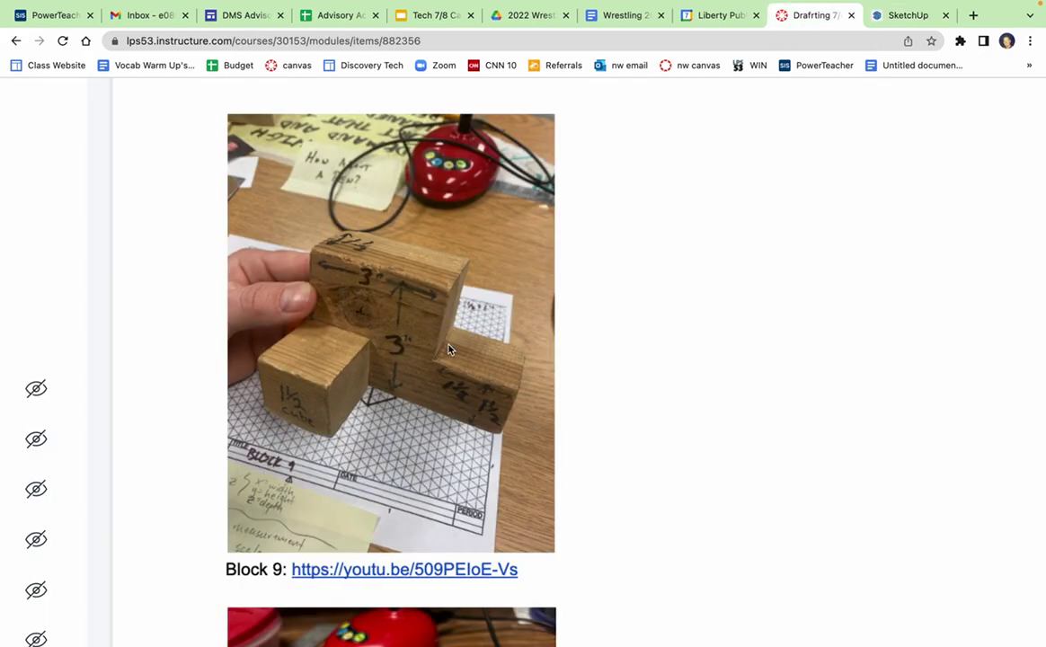
{"action": "left_click", "coordinate": [903, 17]}
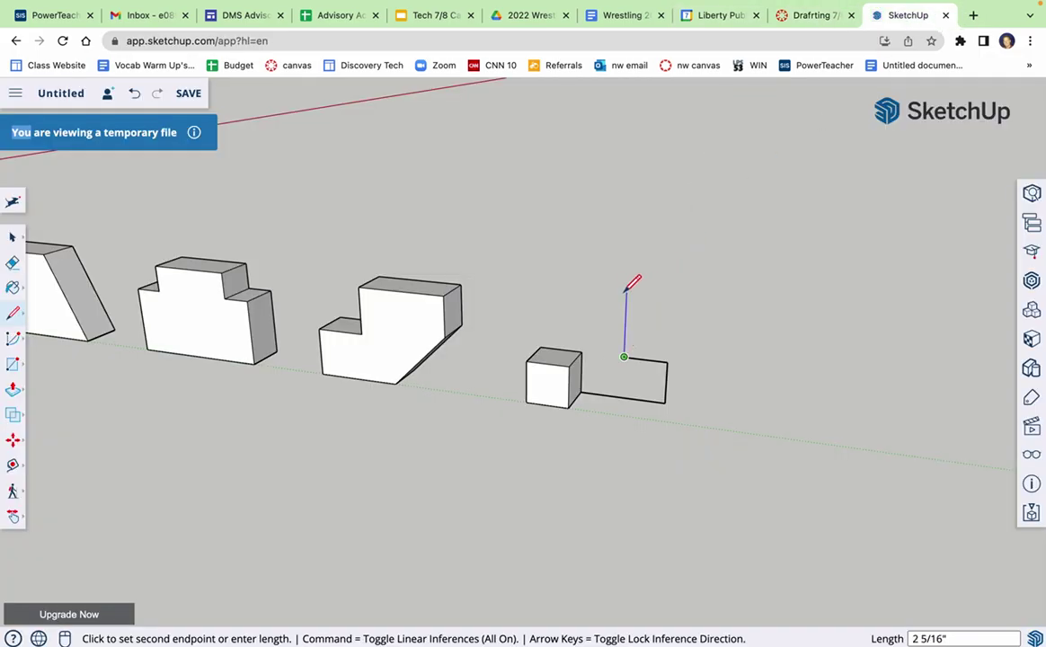
{"action": "type", "text": "1"}
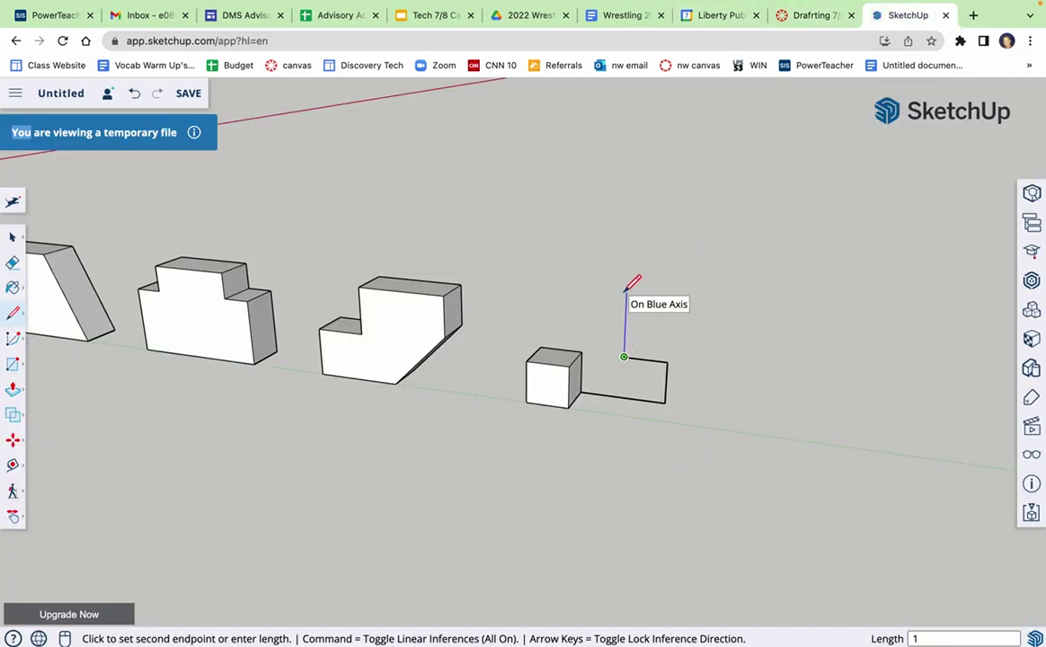
{"action": "left_click", "coordinate": [809, 22]}
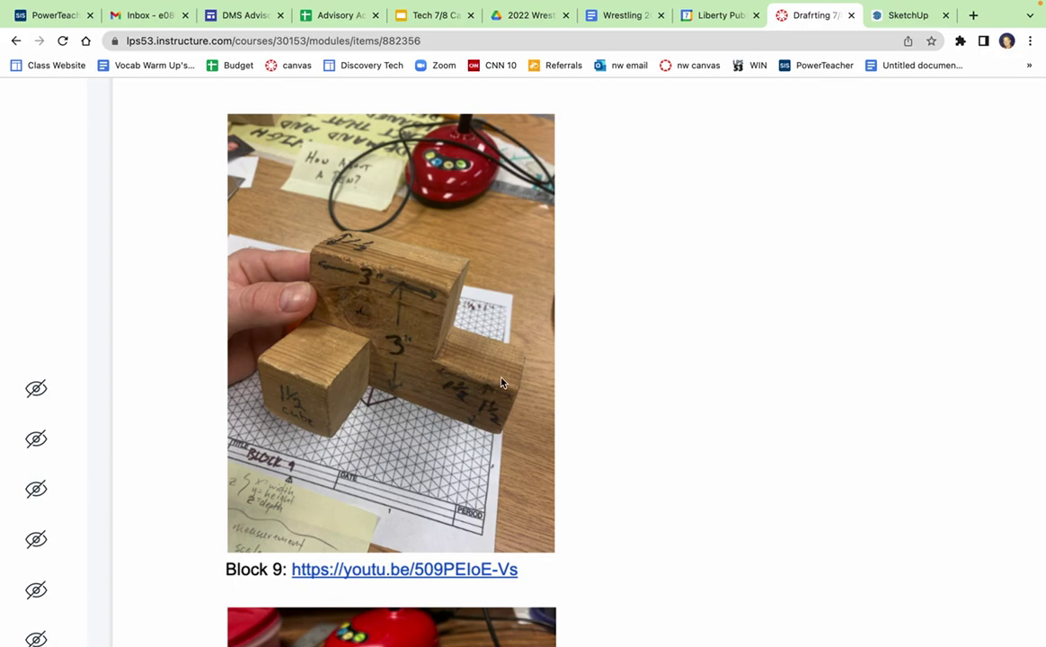
{"action": "left_click", "coordinate": [907, 18]}
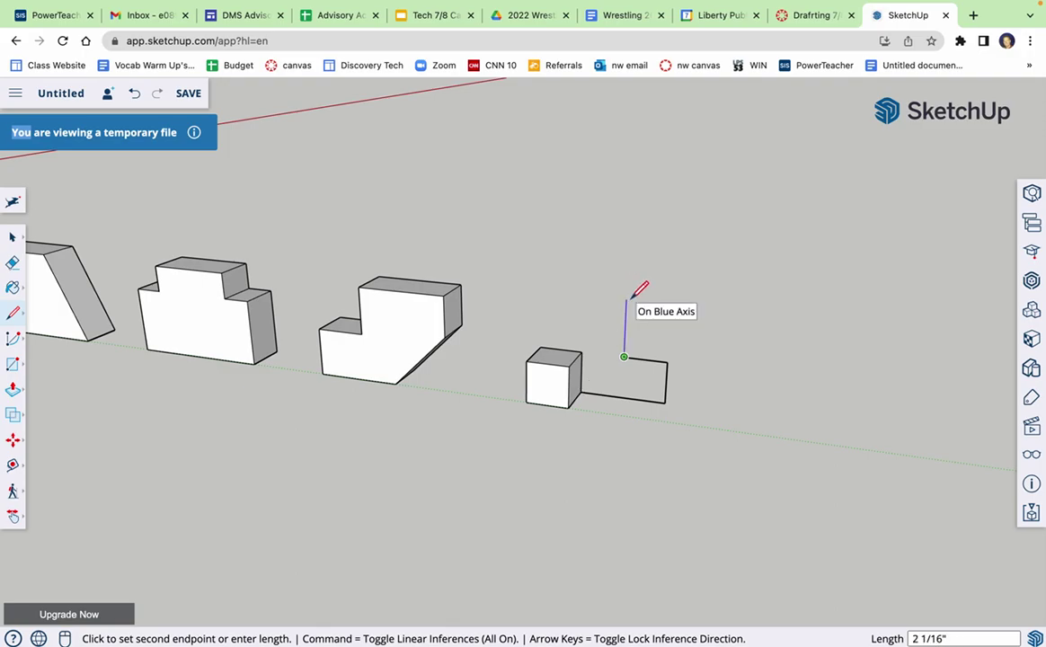
{"action": "type", "text": "5"}
{"action": "key", "text": "Return"}
Recheck the photo's upper width, draw a 3" edge back along the green axis, and close the outline at the cube's rear upper corner
{"action": "left_click", "coordinate": [808, 15]}
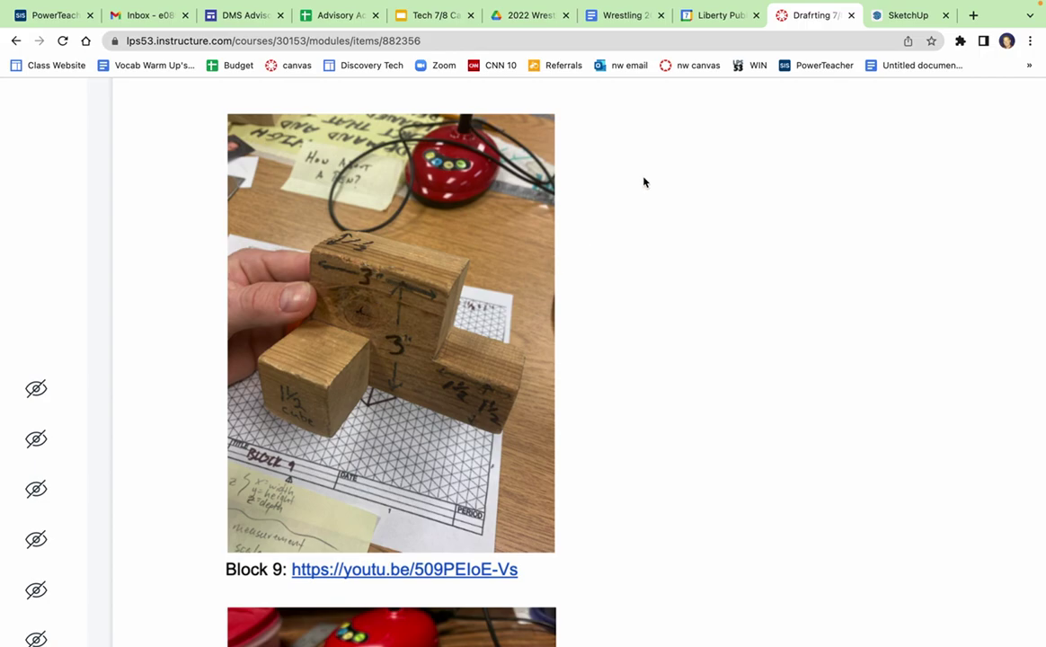
{"action": "left_click", "coordinate": [908, 16]}
{"action": "type", "text": "3"}
{"action": "key", "text": "Return"}
{"action": "left_click", "coordinate": [541, 347]}
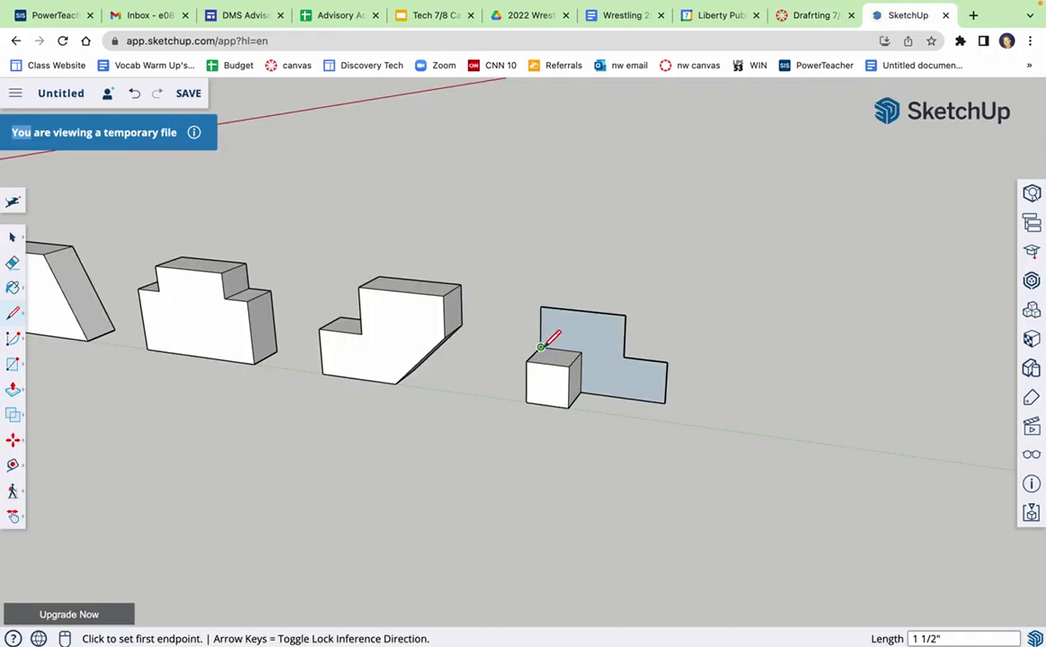
Push/Pull the stepped face behind the cube to a 1.5" depth
{"action": "left_click", "coordinate": [13, 388]}
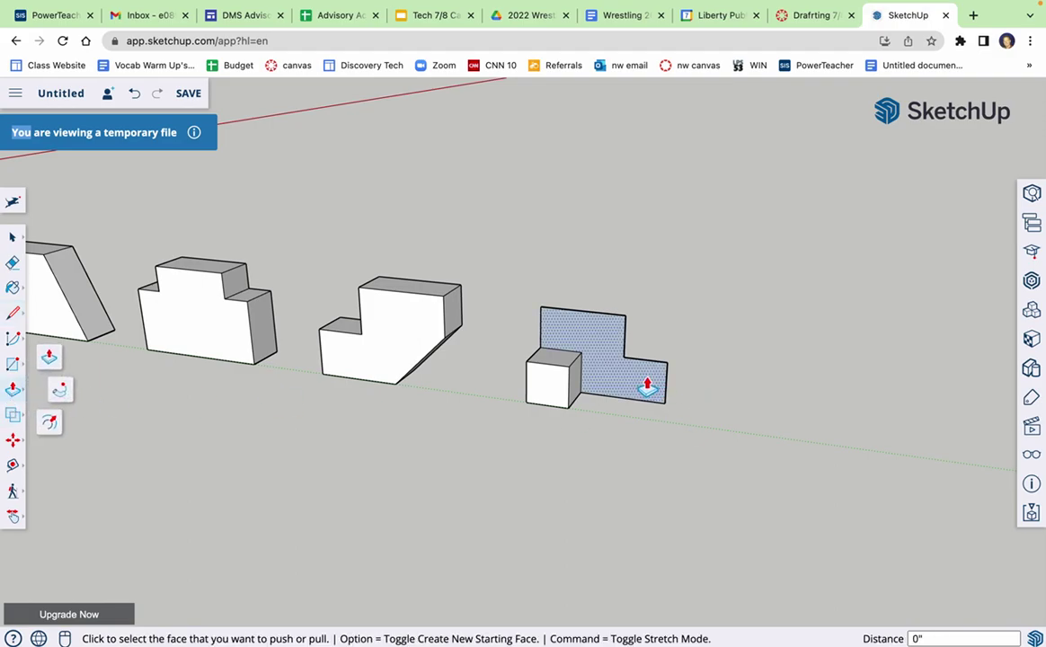
{"action": "left_click", "coordinate": [650, 386]}
{"action": "type", "text": "1"}
{"action": "type", "text": ".5"}
{"action": "key", "text": "Return"}
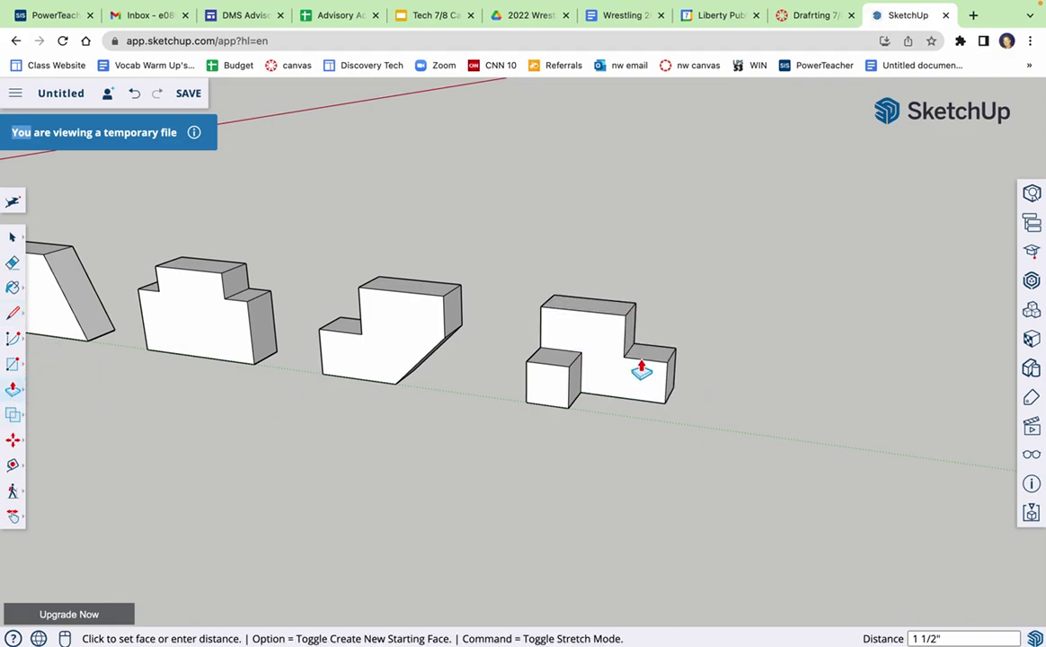